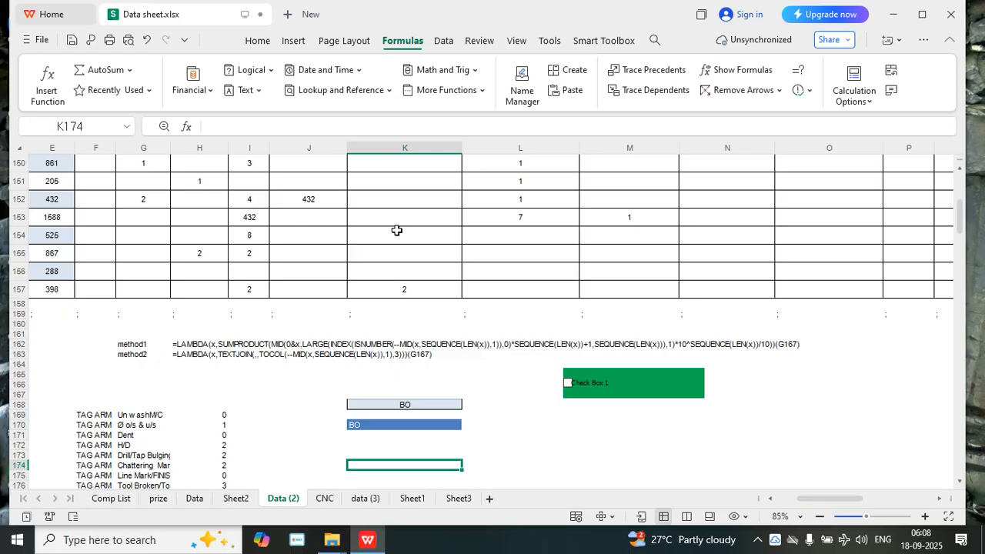
Review the filter values of the Drill/Tap Bulging column in the Data (2) table without applying a filter
scroll(462, 313, "down", 2)
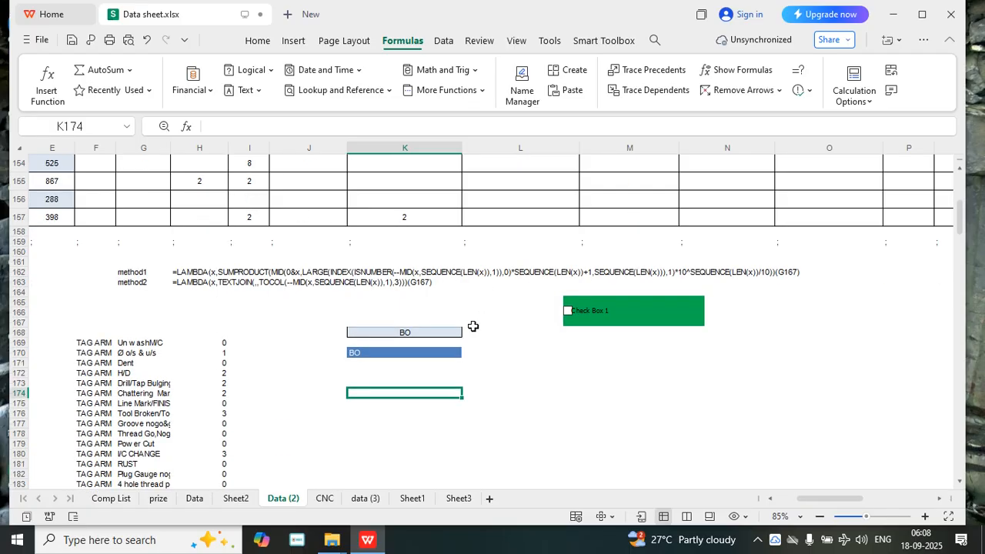
scroll(318, 231, "up", 4)
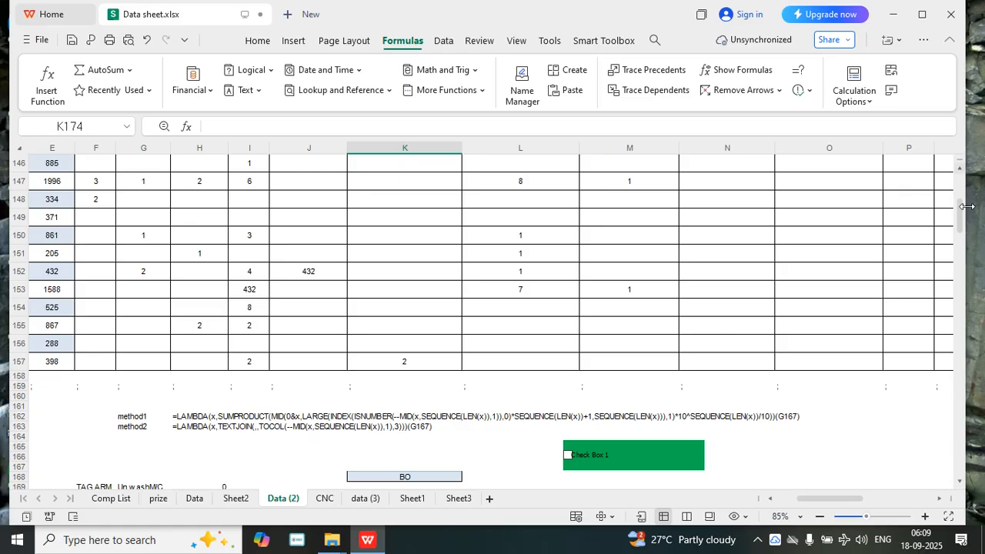
left_click_drag(960, 215, 960, 185)
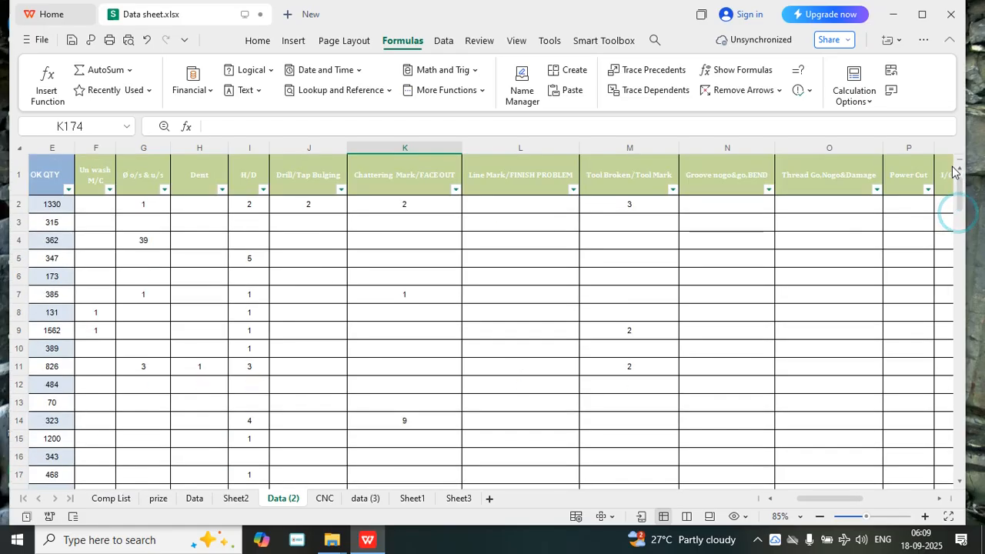
left_click(336, 198)
left_click(342, 190)
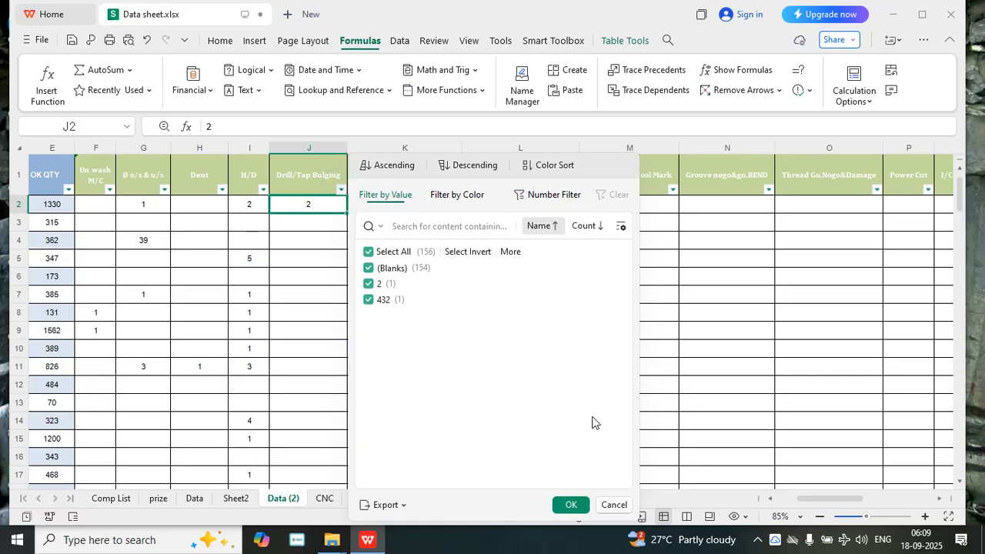
left_click(618, 505)
left_click(294, 317)
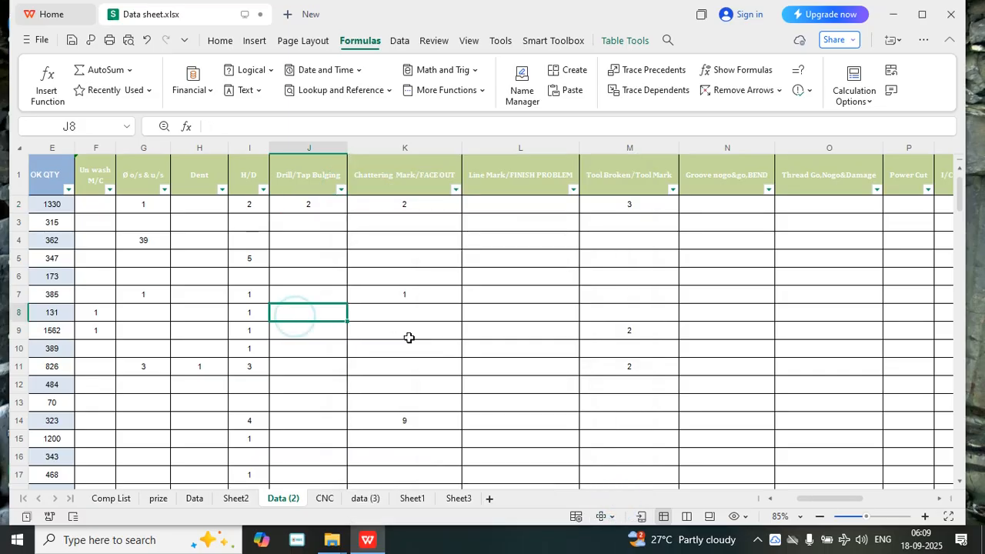
left_click(395, 331)
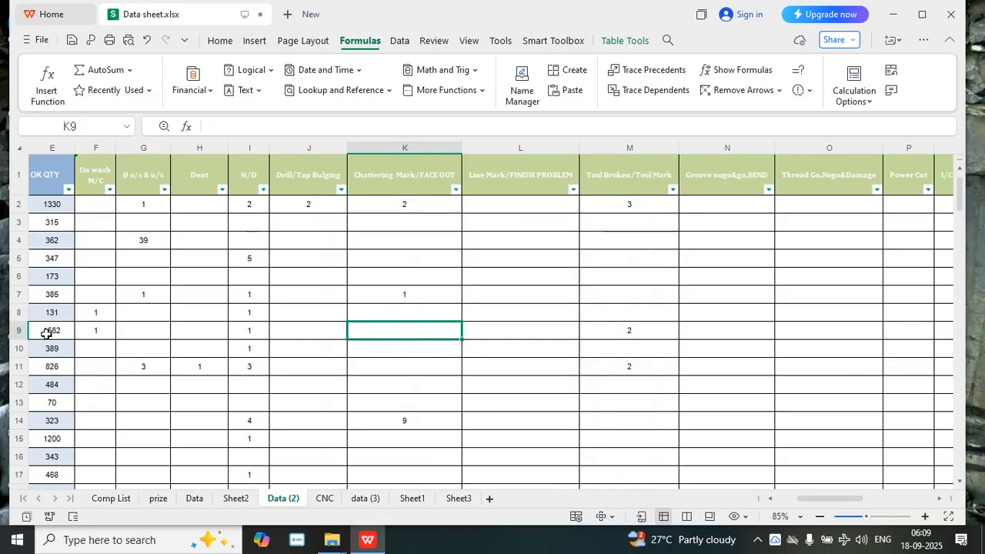
Review the filter values of the COMPONENTS NAME column without applying a filter
left_click(823, 500)
left_click_drag(817, 499, 789, 498)
scroll(325, 292, "down", 7)
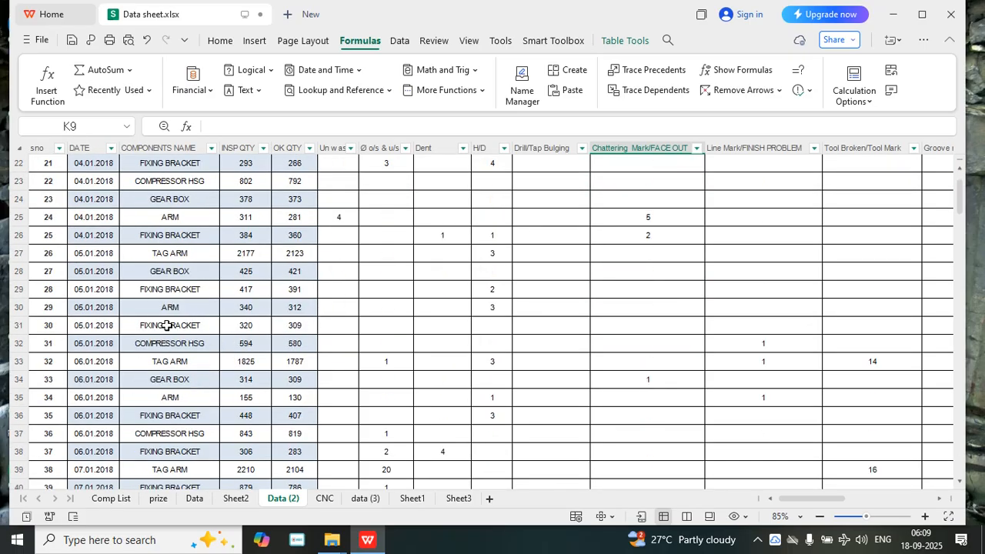
left_click(170, 295)
scroll(175, 288, "up", 3)
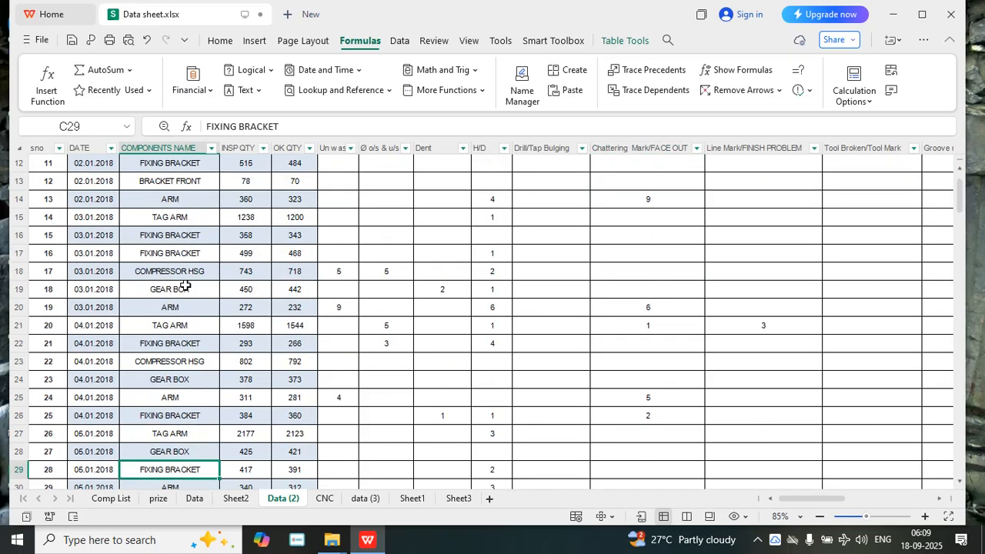
left_click(211, 149)
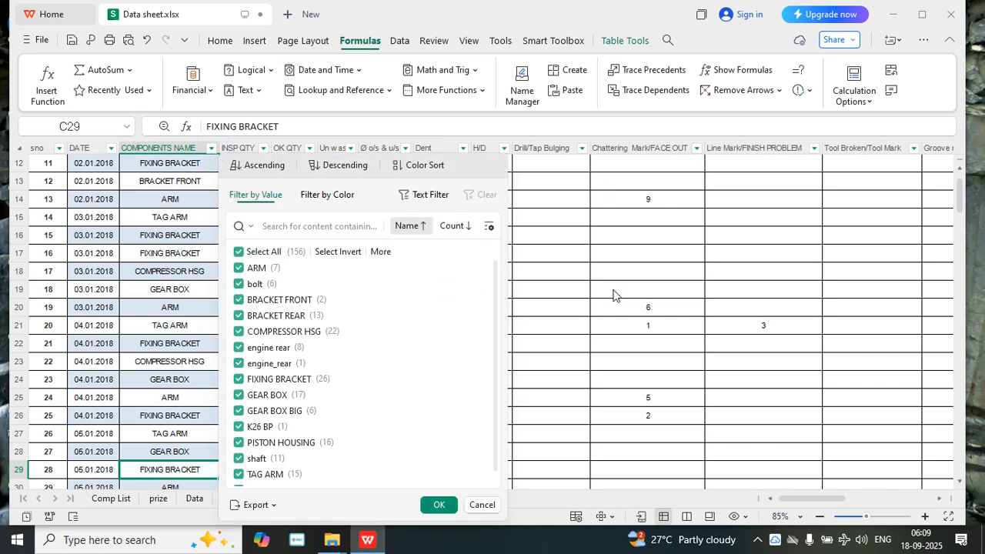
left_click(482, 505)
Start a LOGA_FILTER1 formula in cell K175 below the table, with CNC as its array argument
scroll(569, 362, "down", 6)
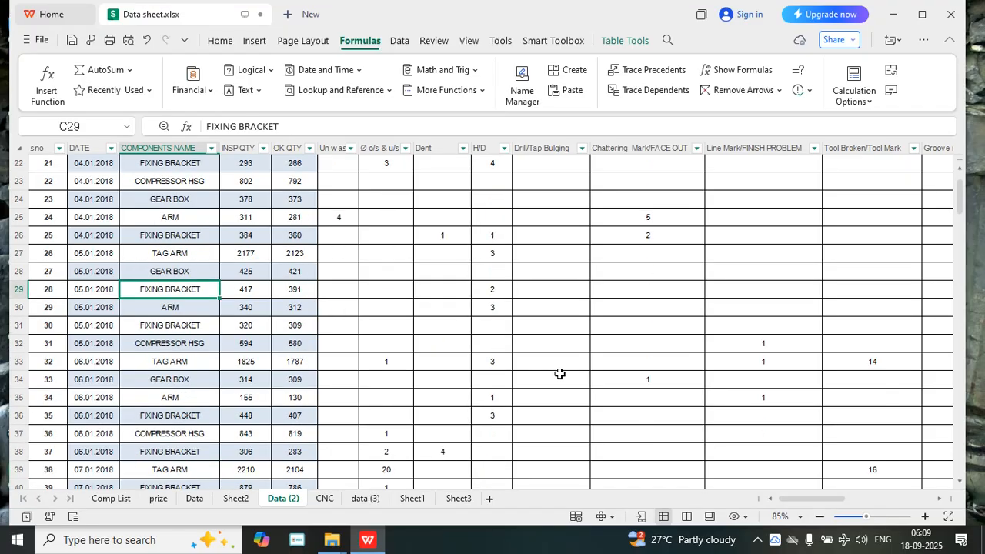
scroll(580, 352, "down", 20)
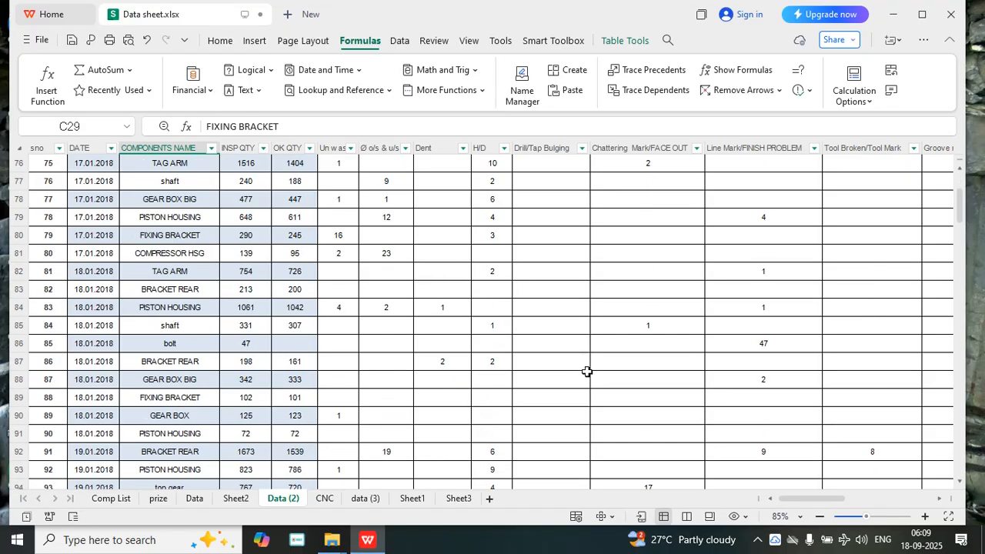
scroll(699, 362, "down", 19)
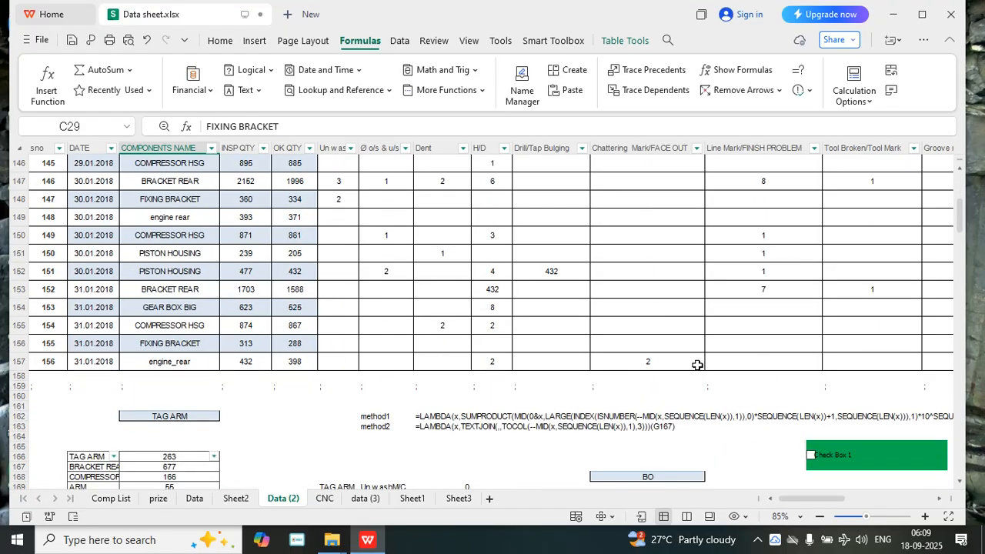
left_click(649, 350)
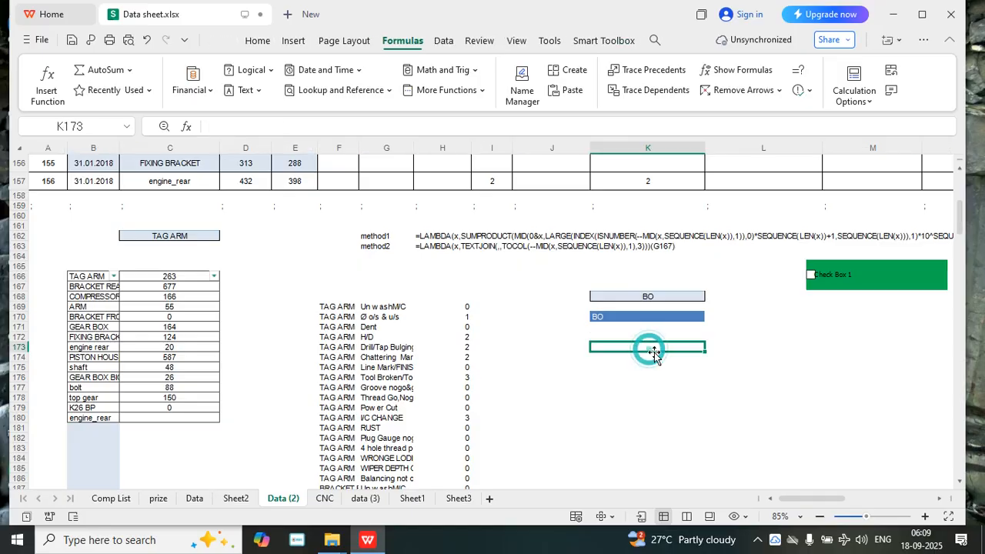
left_click(664, 368)
type("=LOG")
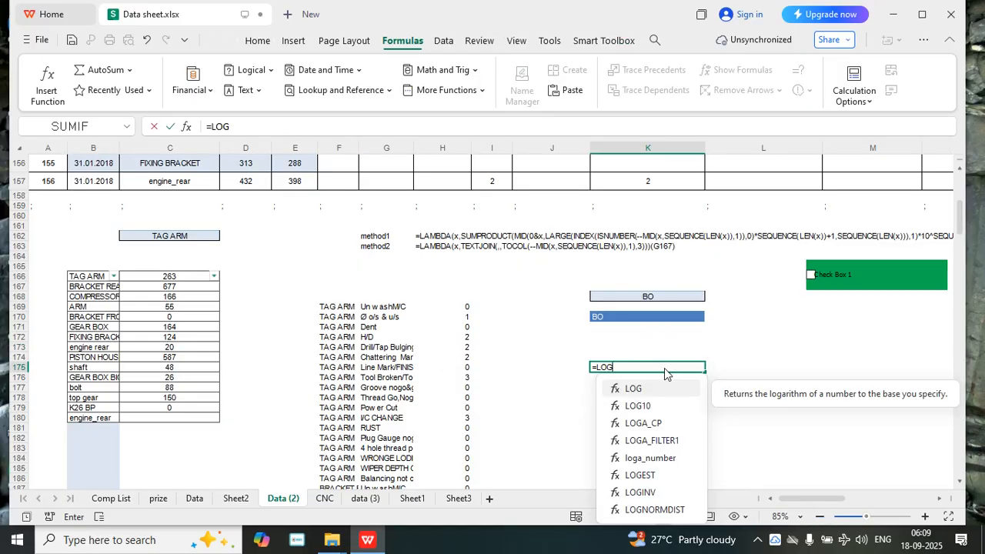
double_click(652, 440)
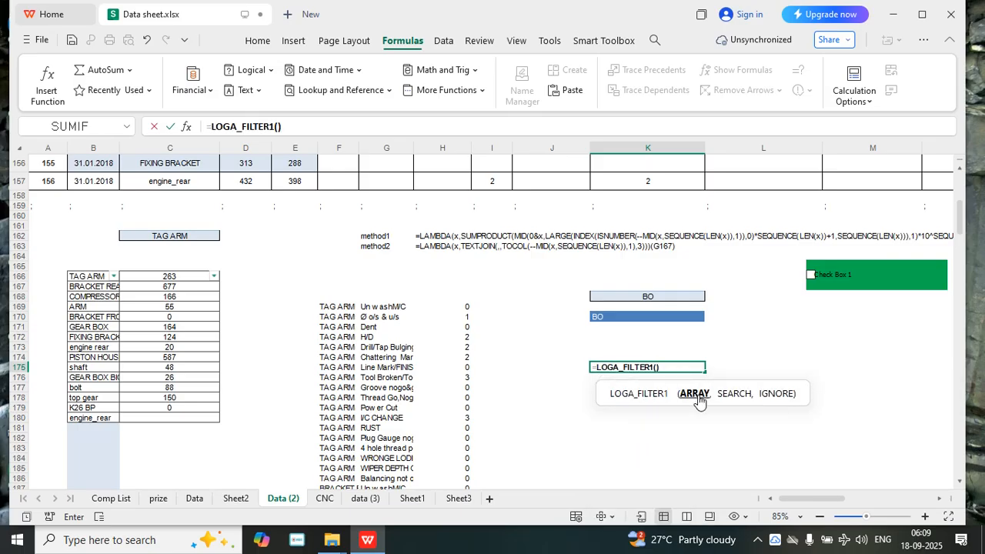
type("CNC,")
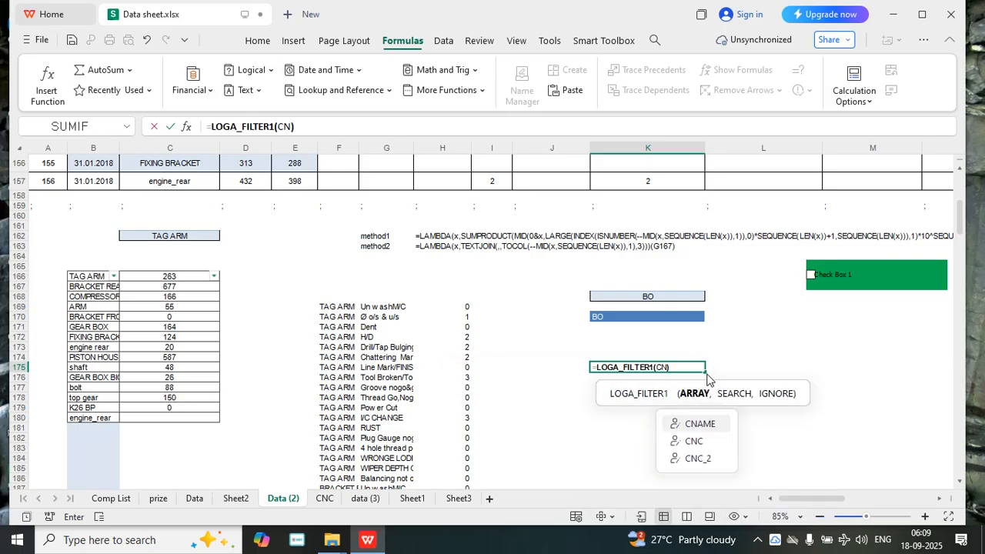
Complete the K175 formula with K170# as the search argument and TRUE as the ignore argument
left_click(608, 318)
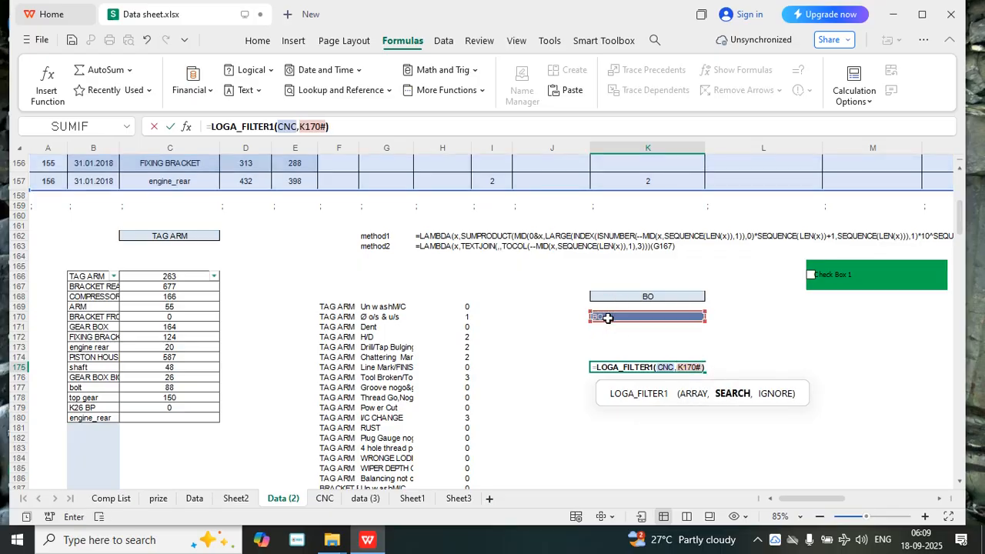
type(",")
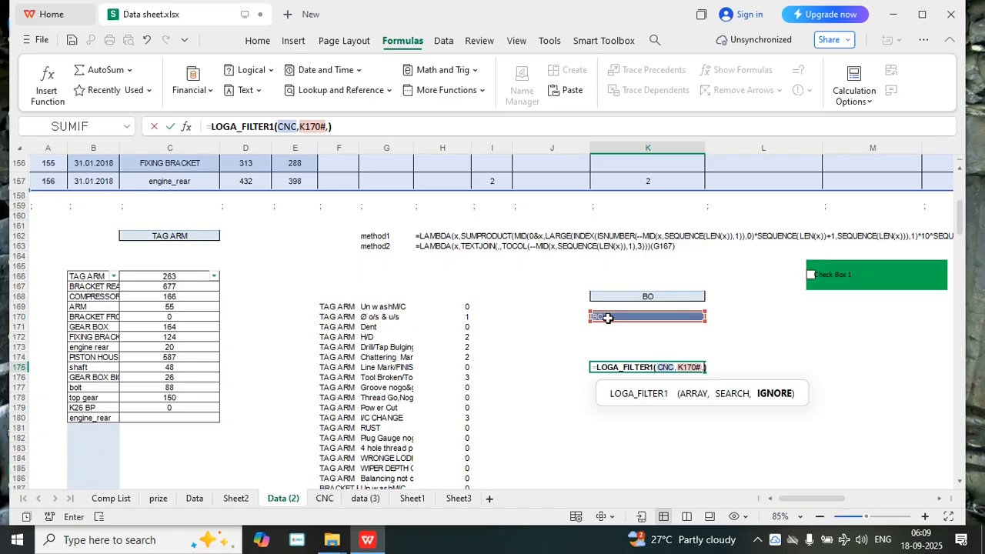
type("T")
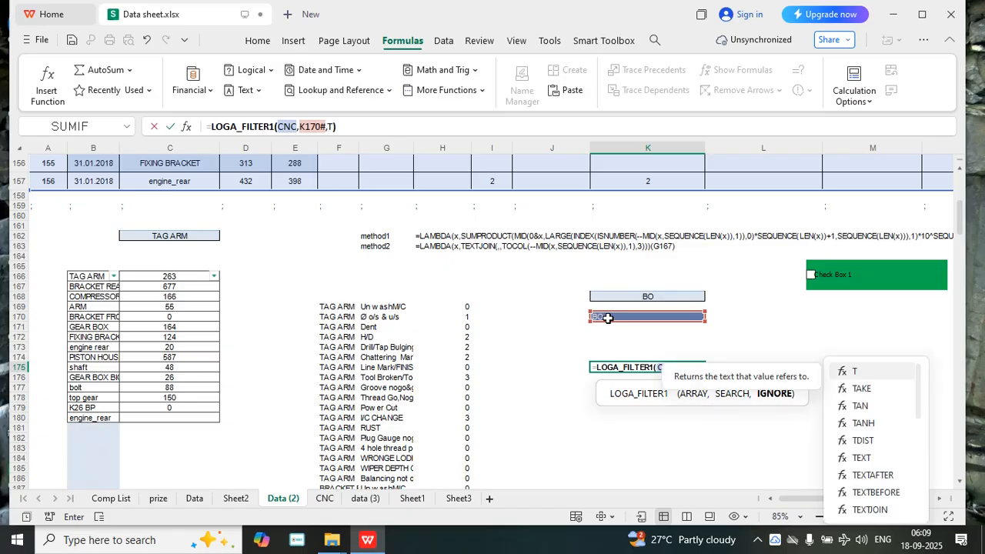
type("RUE(")
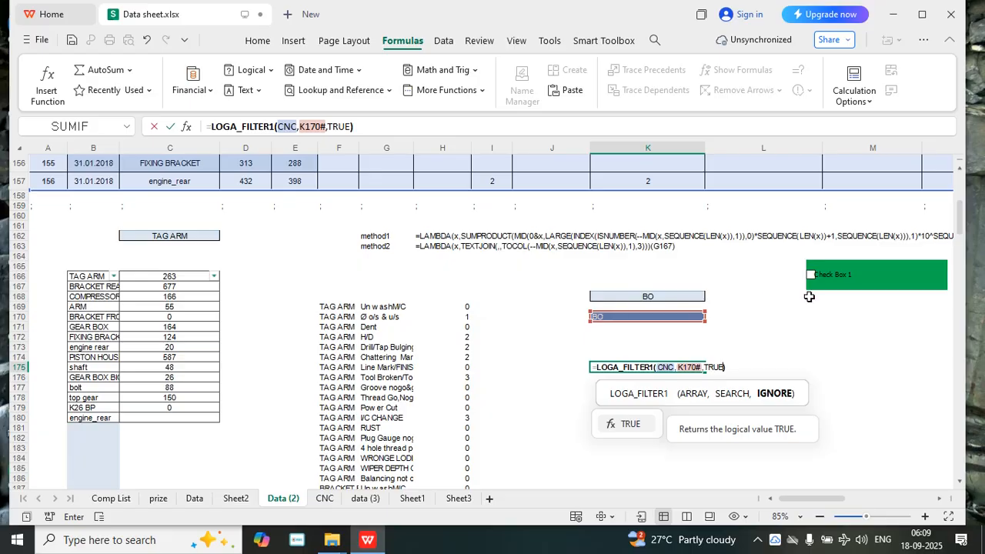
key("Tab")
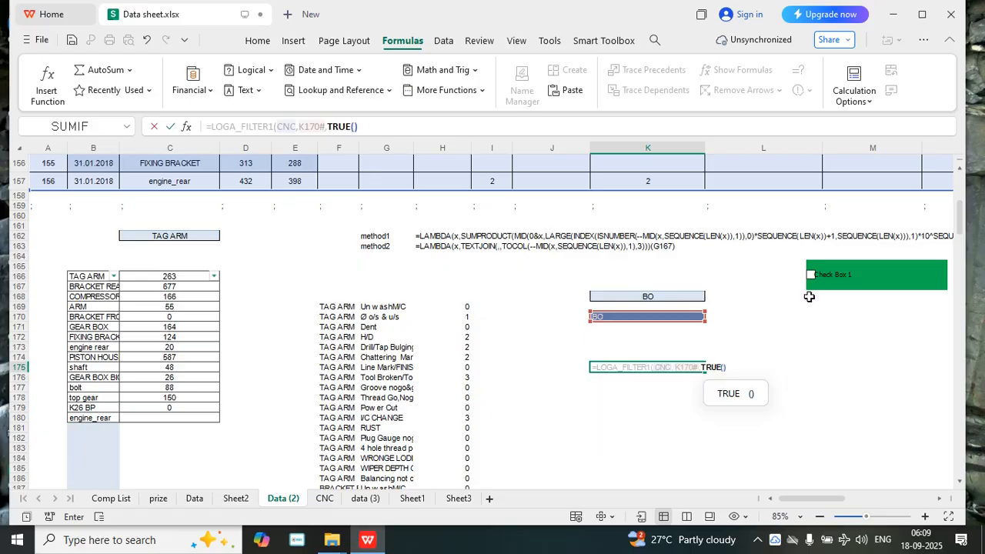
key("BackSpace")
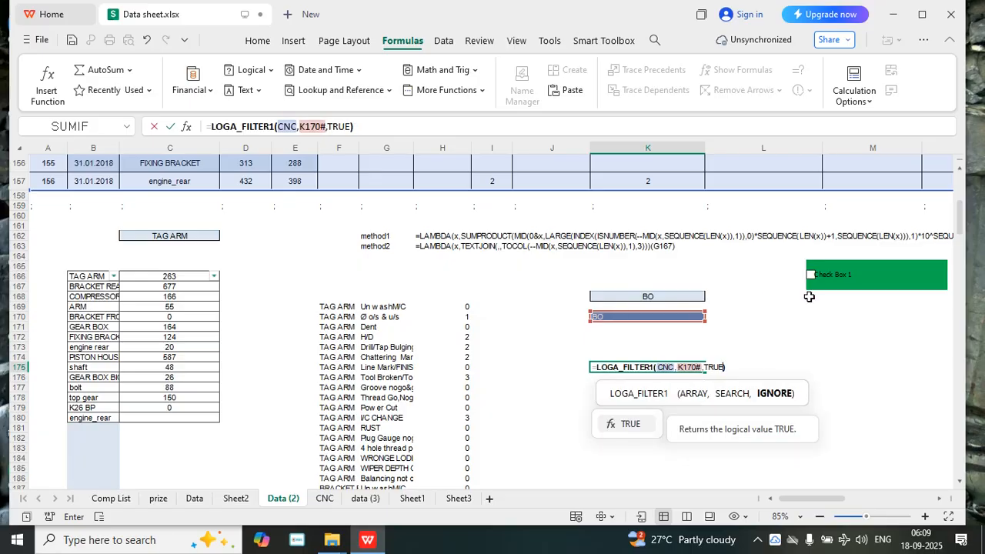
left_click(729, 367)
key("Return")
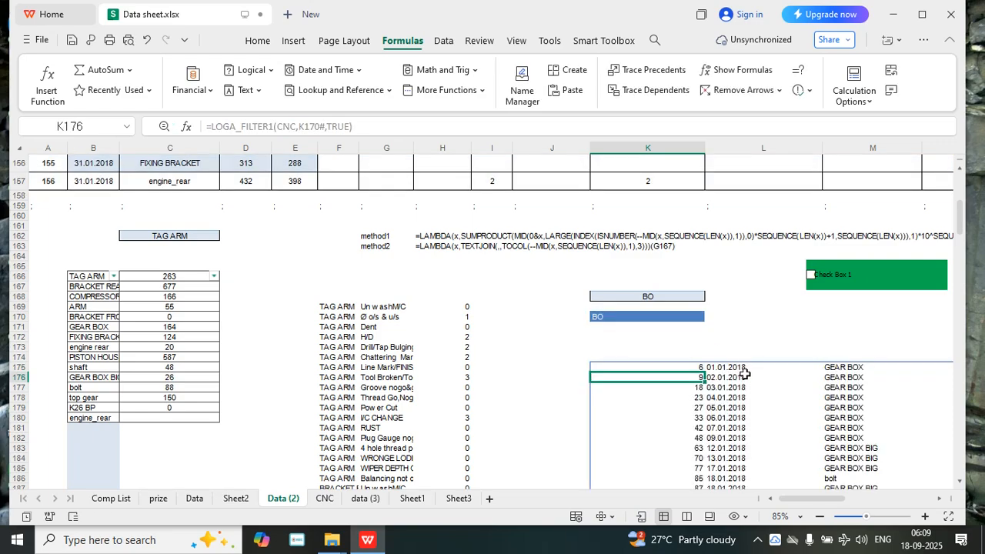
Extend the search text in cell K168 to BO,298
left_click_drag(808, 501, 840, 497)
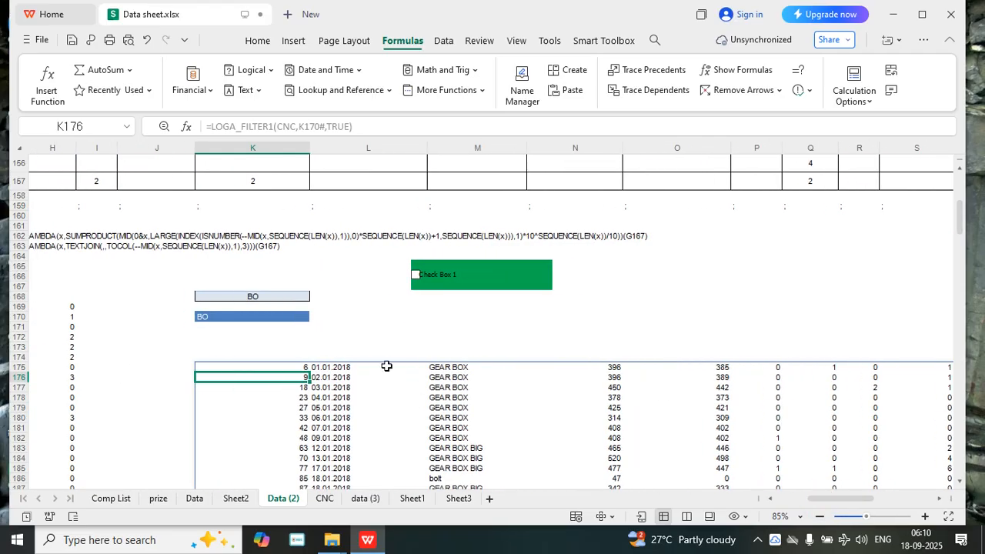
left_click(269, 293)
key("ctrl+Up")
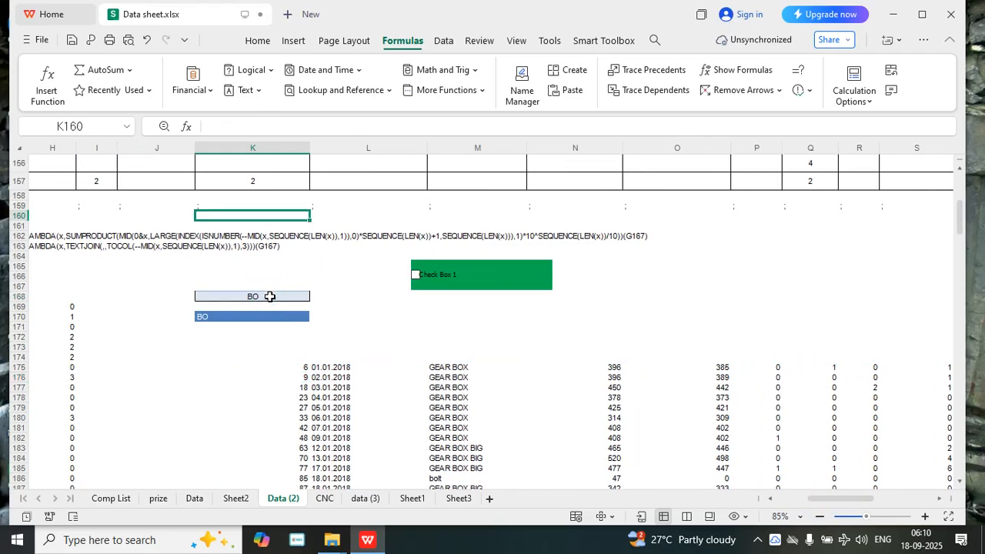
left_click_drag(852, 501, 829, 499)
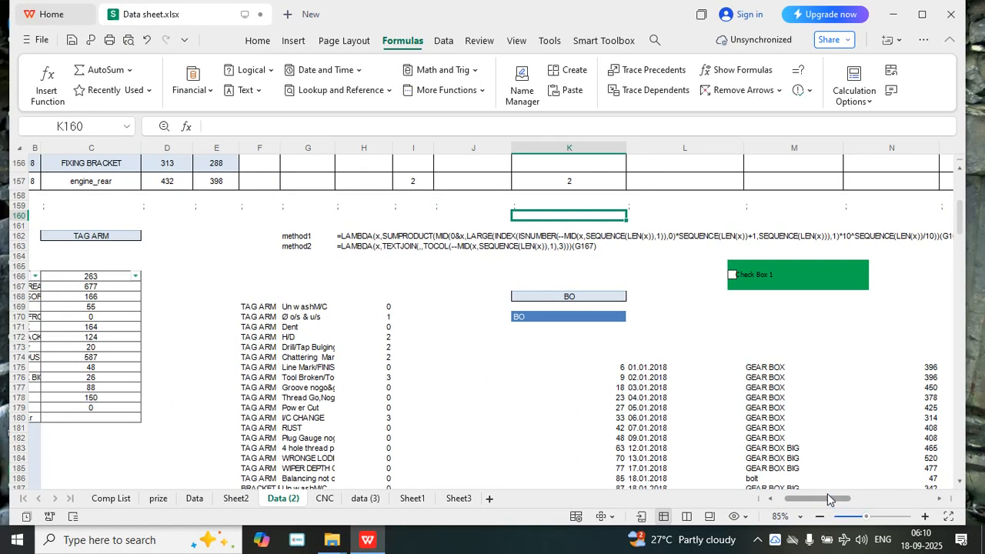
double_click(577, 295)
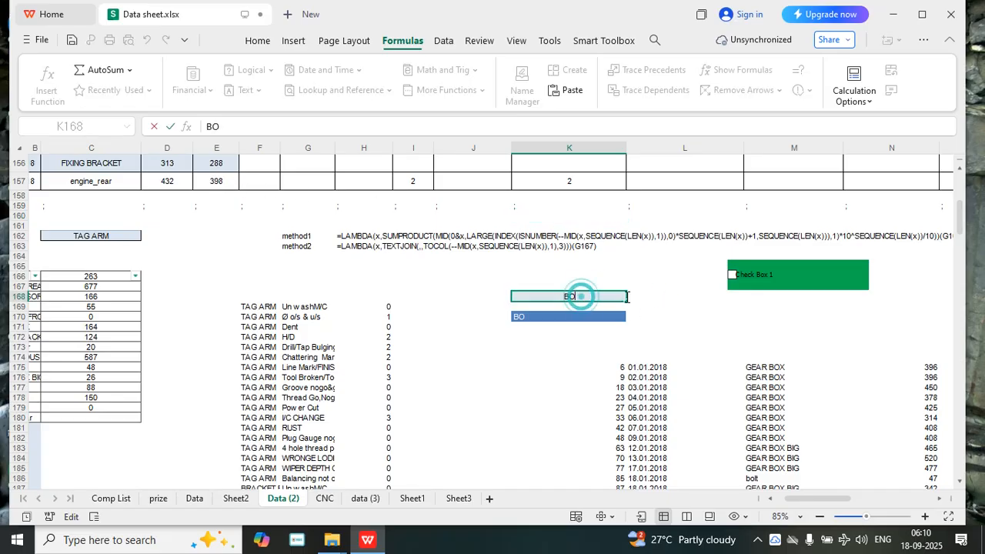
type(",298")
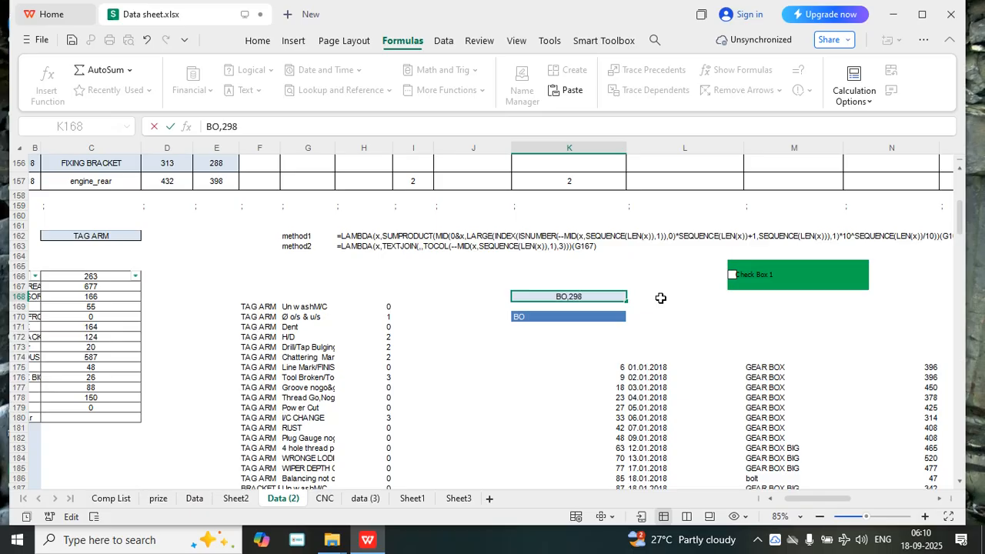
key("Return")
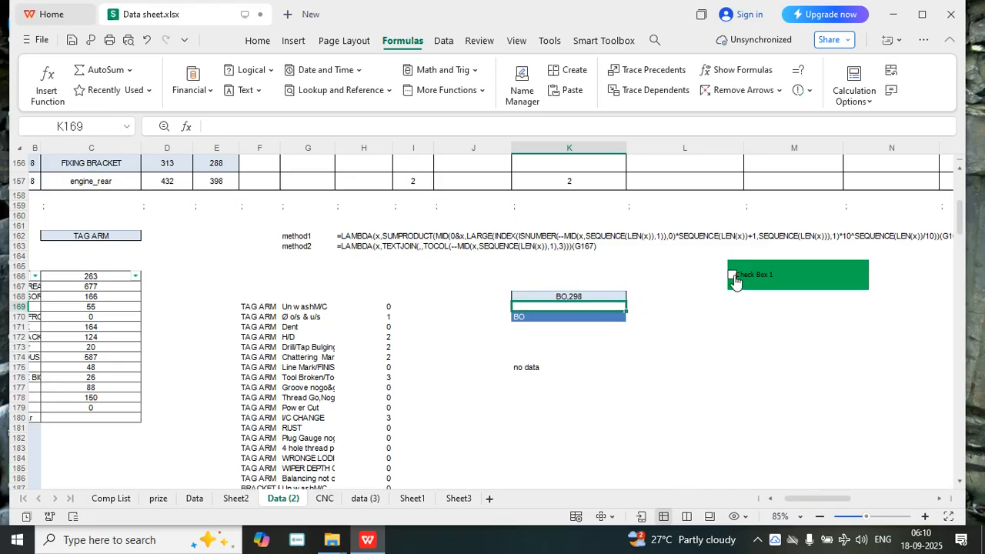
Replace the ignore argument of the LOGA_FILTER1 formula in K175 with a reference to cell M165
left_click(532, 367)
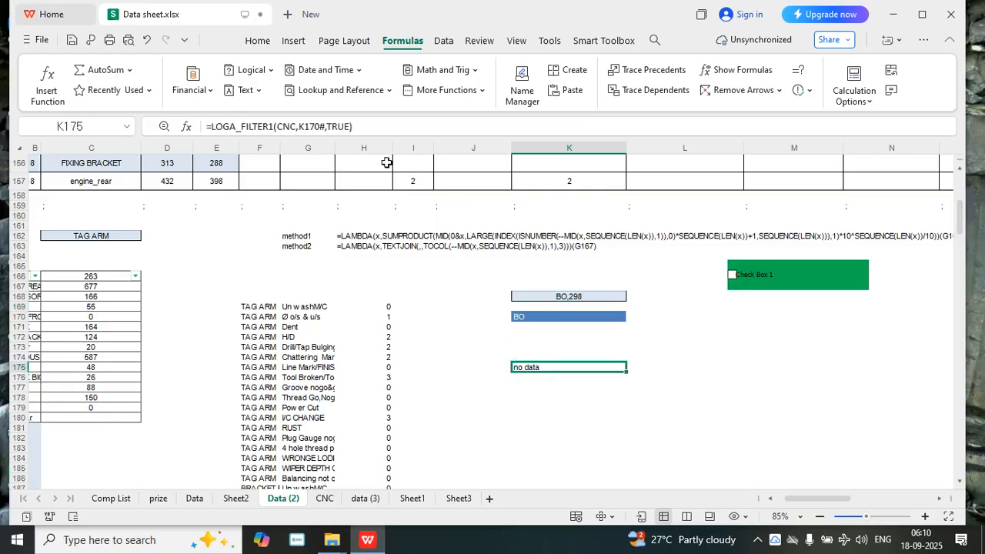
left_click(349, 128)
key("BackSpace")
key("BackSpace")
key("BackSpace")
key("BackSpace")
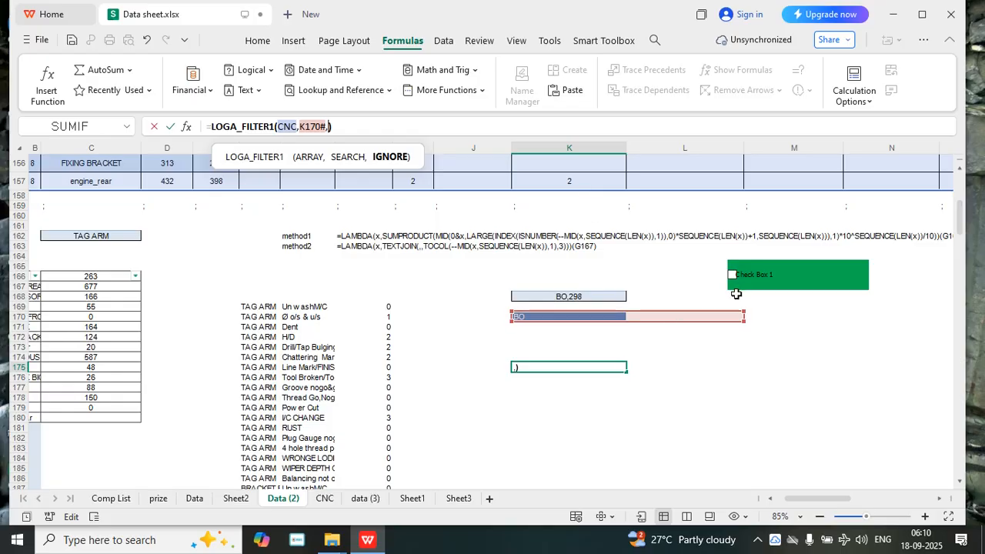
left_click(776, 297)
key("BackSpace")
type("5")
key("Return")
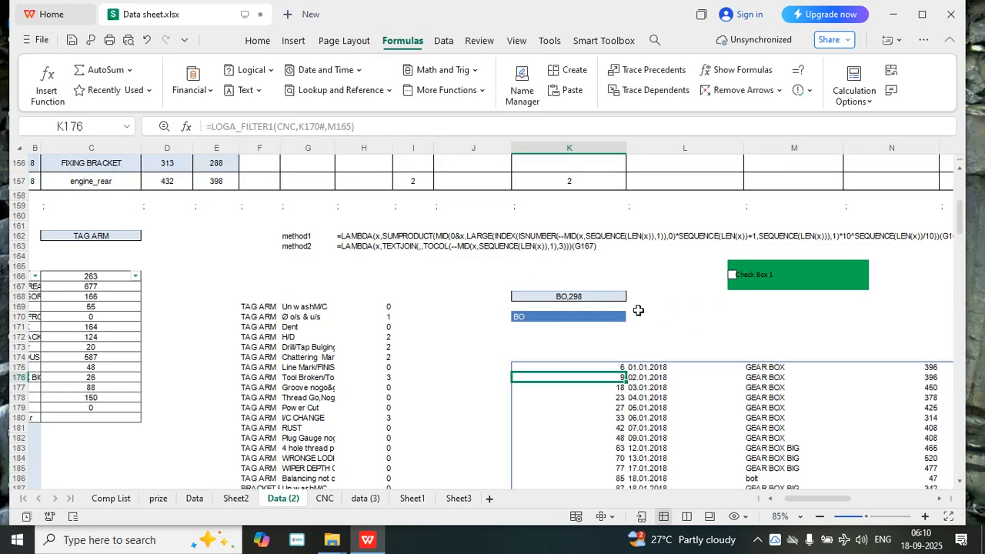
Look through the filtered rows below K175 and tick Check Box 1
scroll(739, 400, "down", 7)
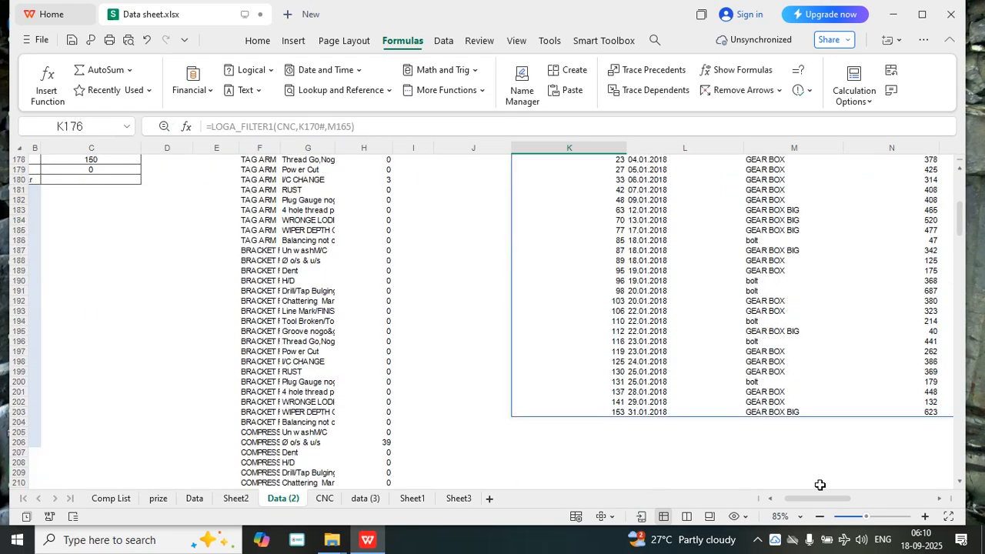
scroll(805, 413, "down", 3)
scroll(778, 409, "up", 8)
scroll(780, 397, "up", 2)
left_click(731, 274)
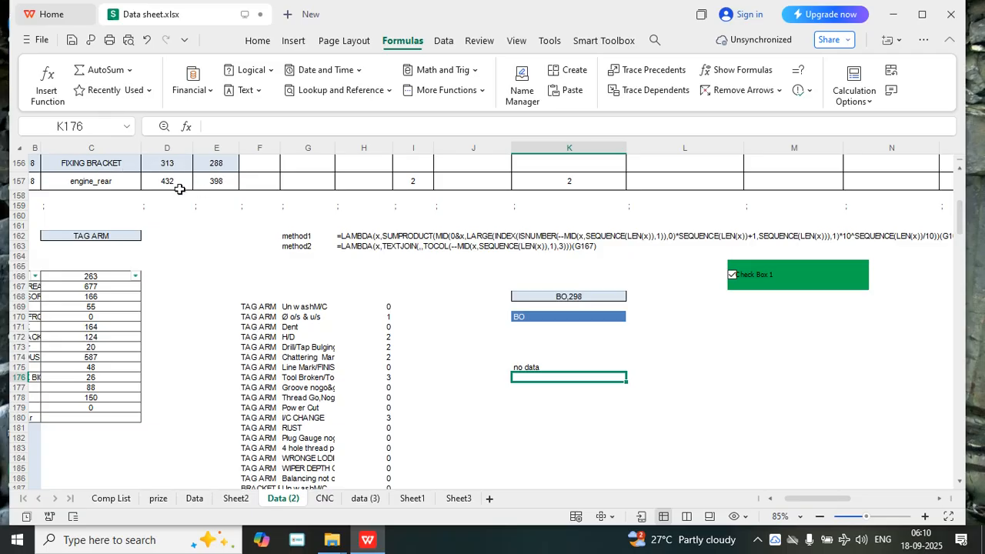
Change the search text in cell K168 to RE,298
left_click(546, 295)
double_click(545, 296)
key("Delete")
key("Delete")
type("RE")
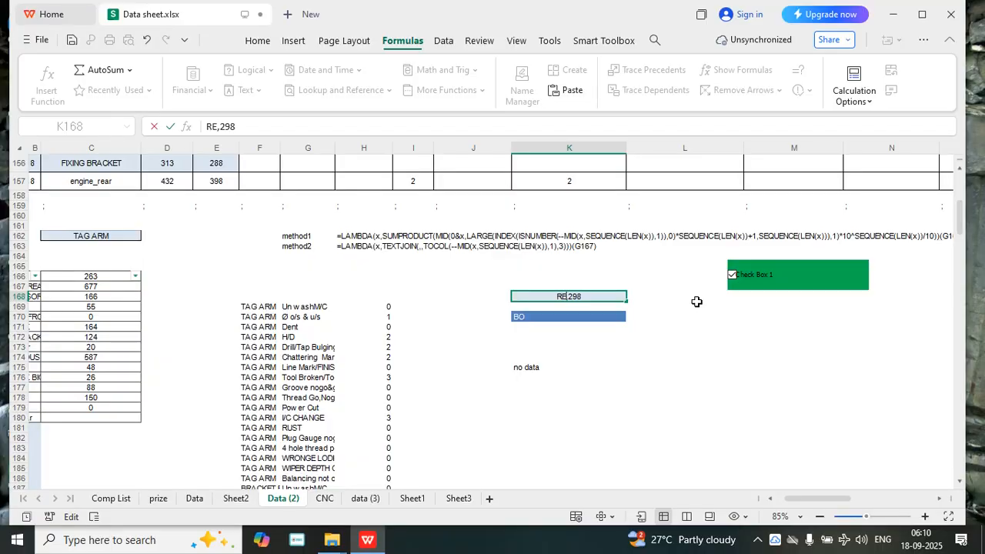
key("Return")
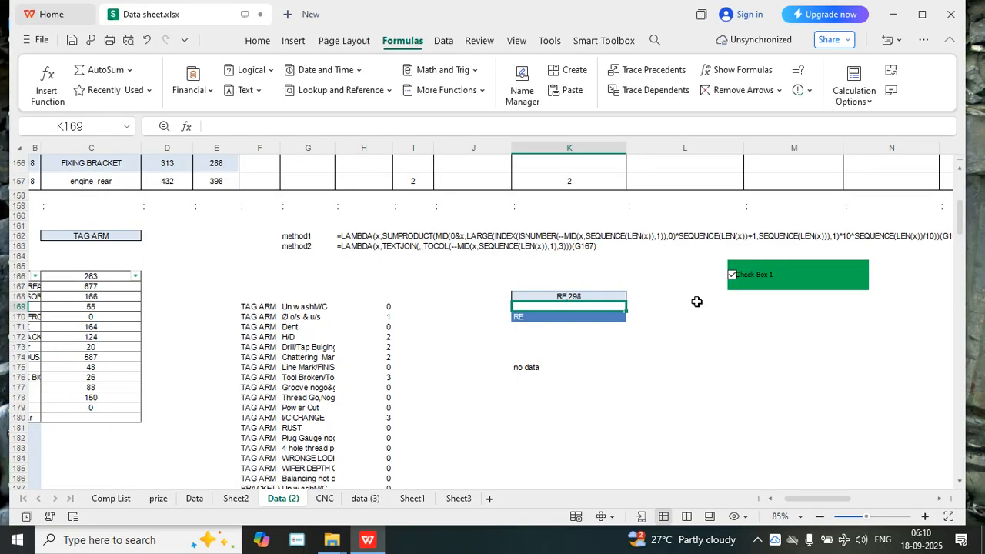
Untick Check Box 1 to view the filtered rows under the looser matching, and tick it again
left_click(739, 274)
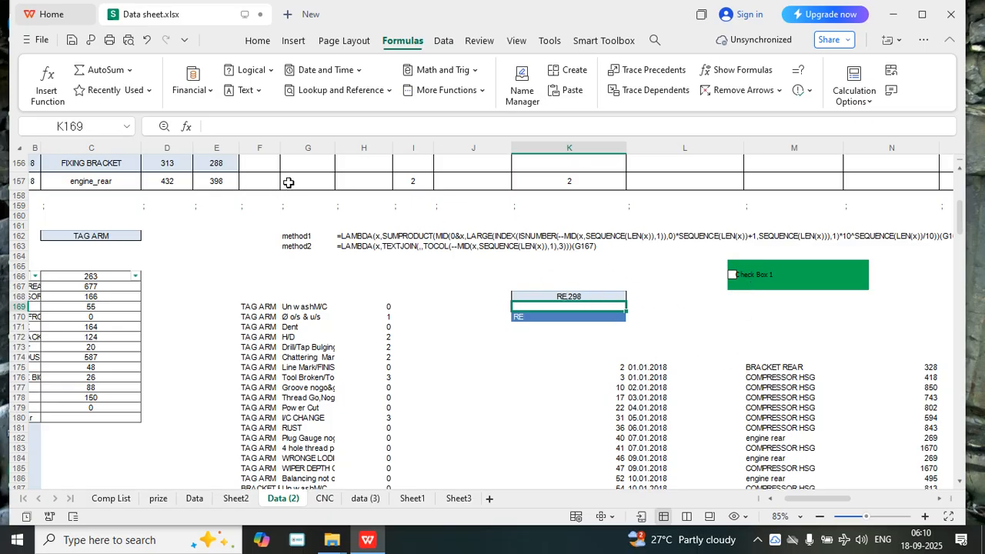
left_click(543, 297)
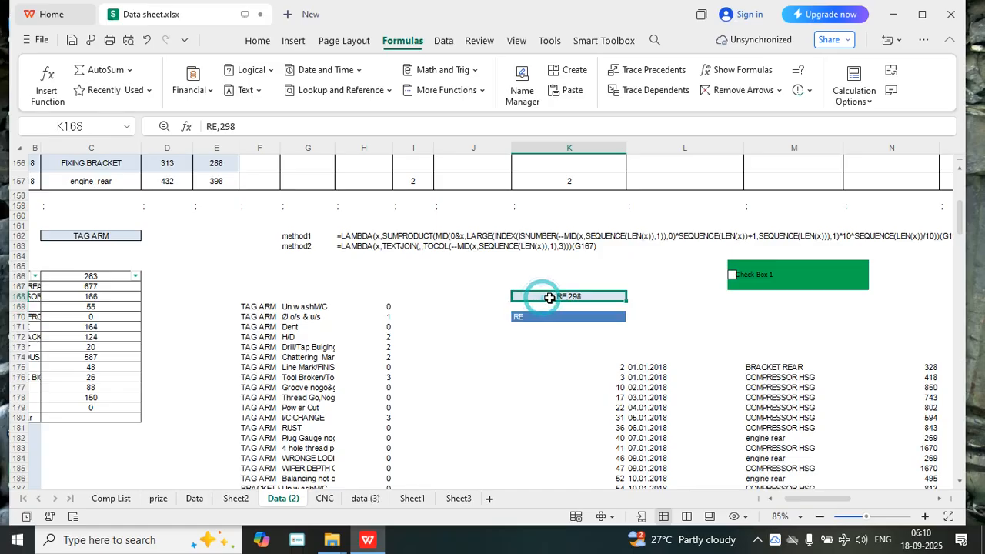
left_click(735, 279)
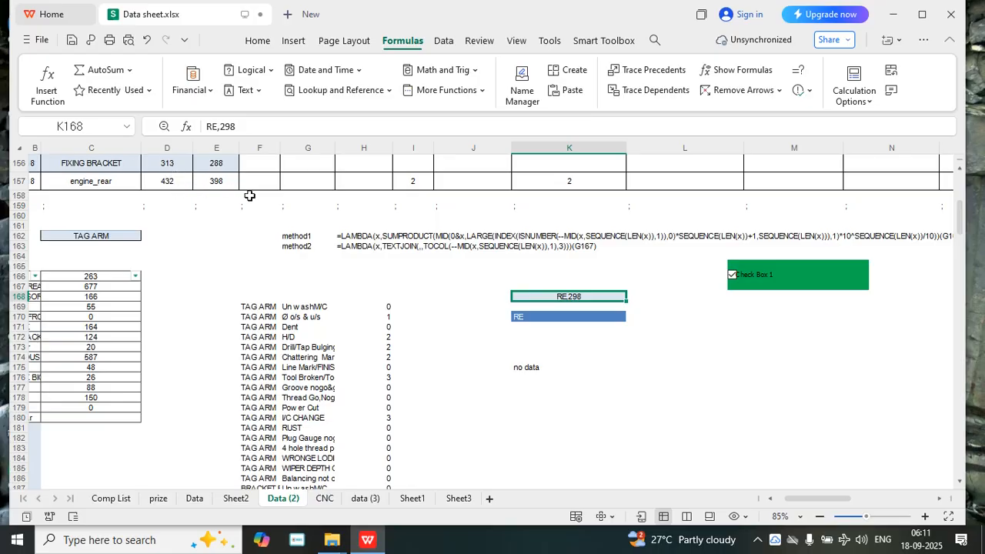
Change the search text in cell K168 to RE,288 and untick Check Box 1
double_click(586, 296)
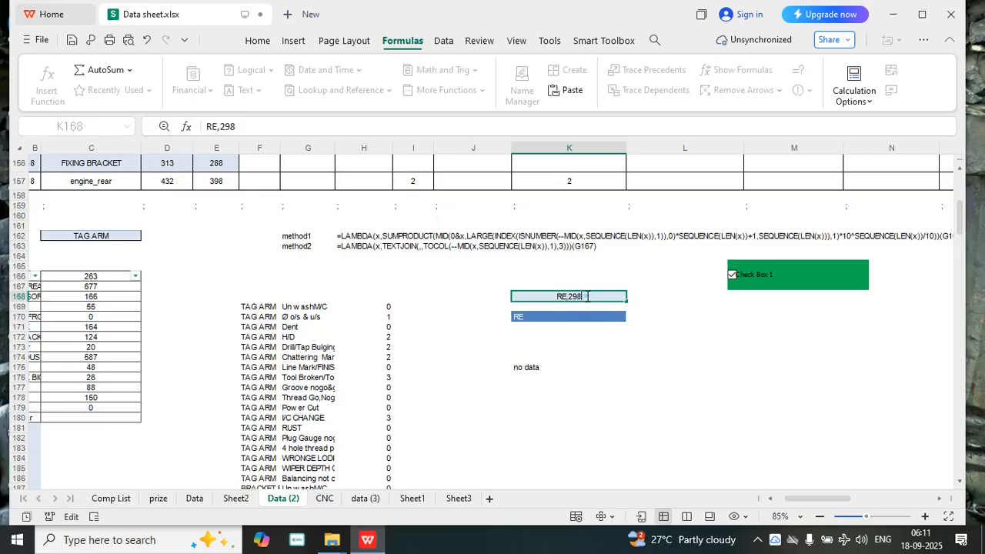
key("BackSpace")
key("BackSpace")
type("88")
key("Return")
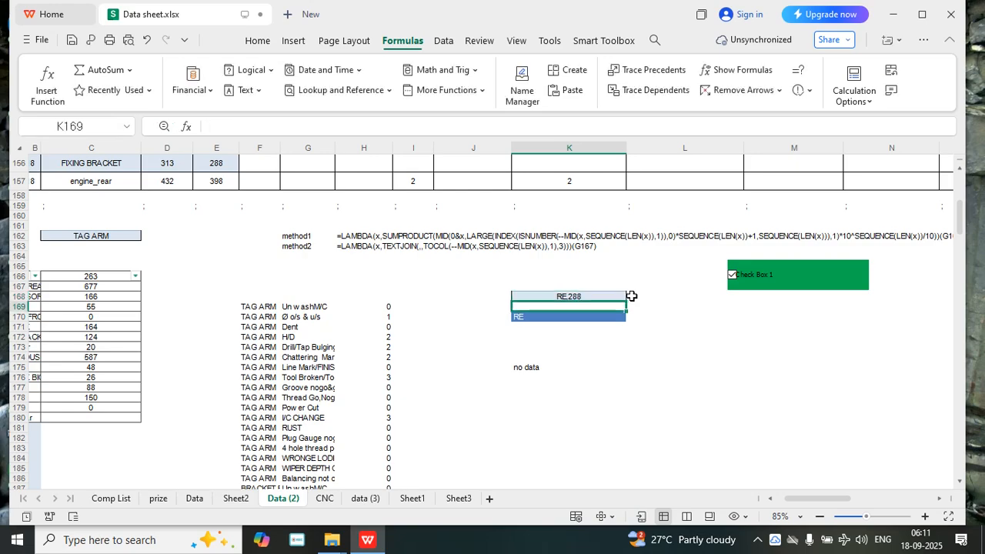
left_click(743, 285)
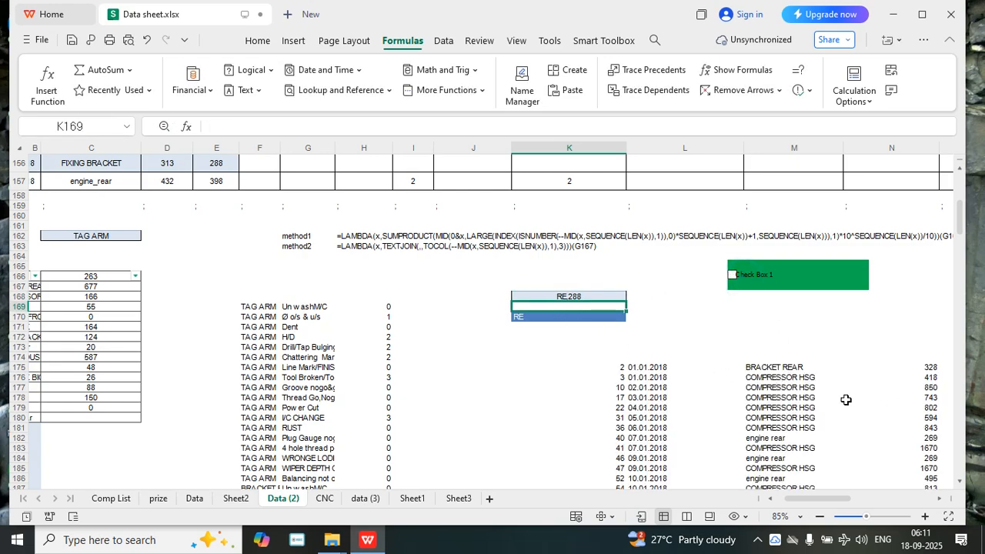
Change the search text in K168 to BR,288, look over the filtered rows, and tick Check Box 1
left_click(557, 298)
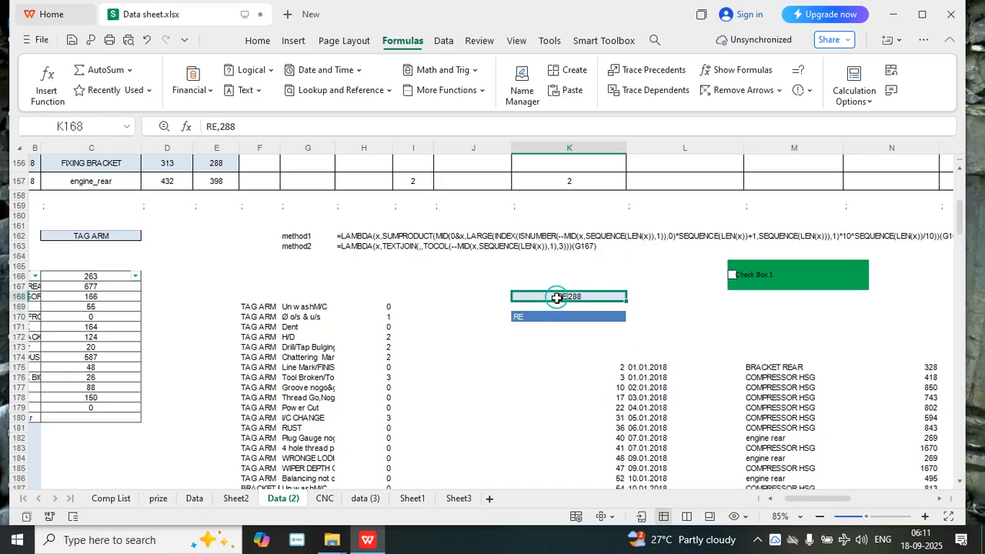
double_click(556, 298)
key("BackSpace")
key("BackSpace")
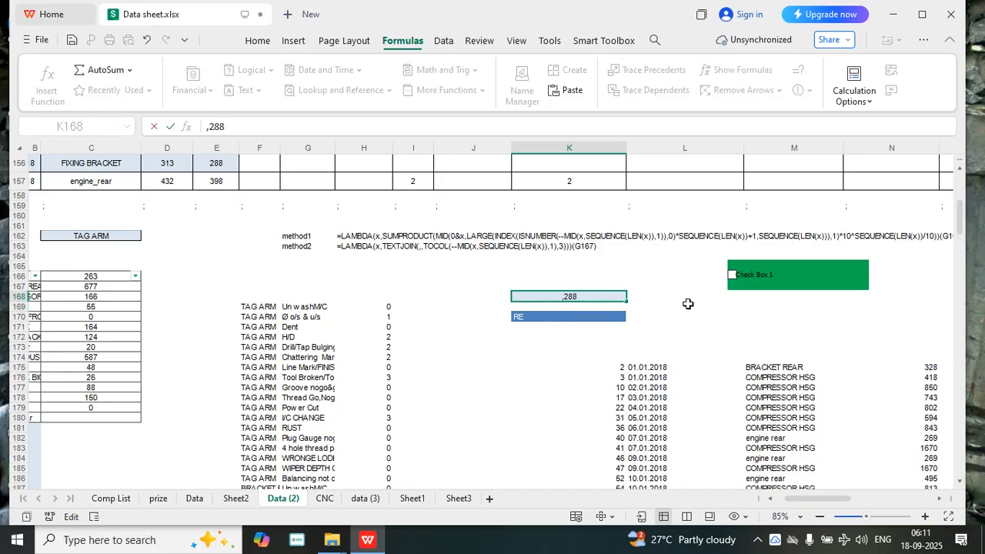
type("BR")
key("Return")
scroll(758, 350, "down", 6)
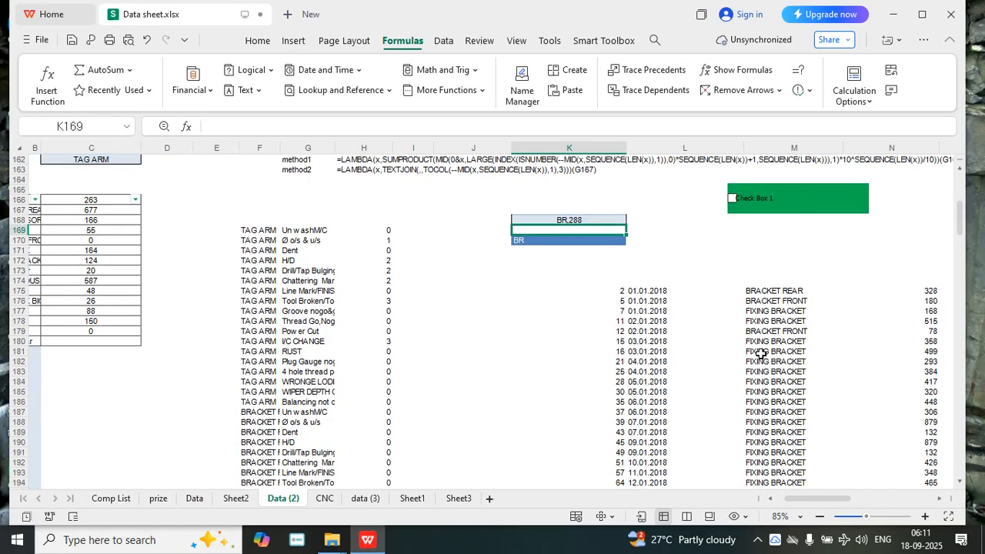
scroll(760, 354, "up", 6)
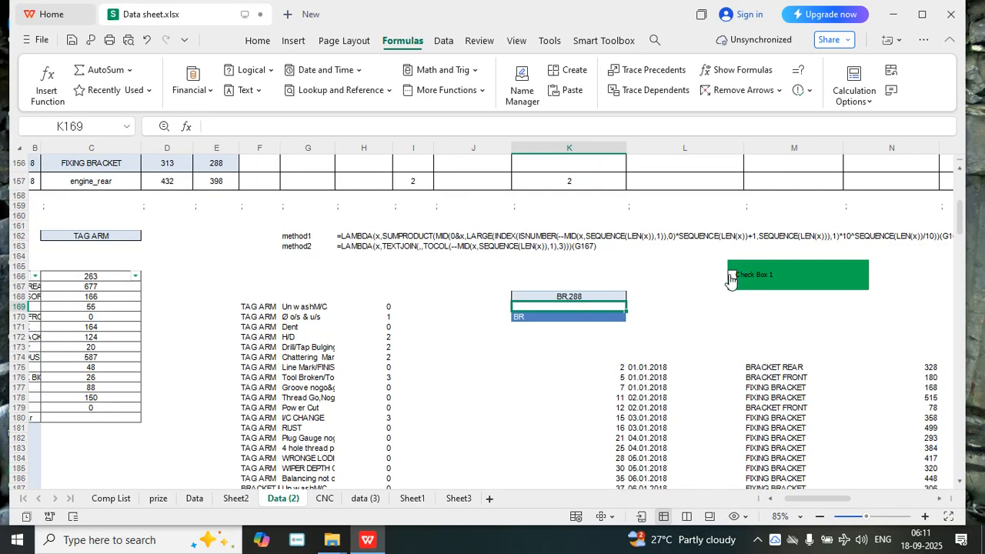
left_click(730, 275)
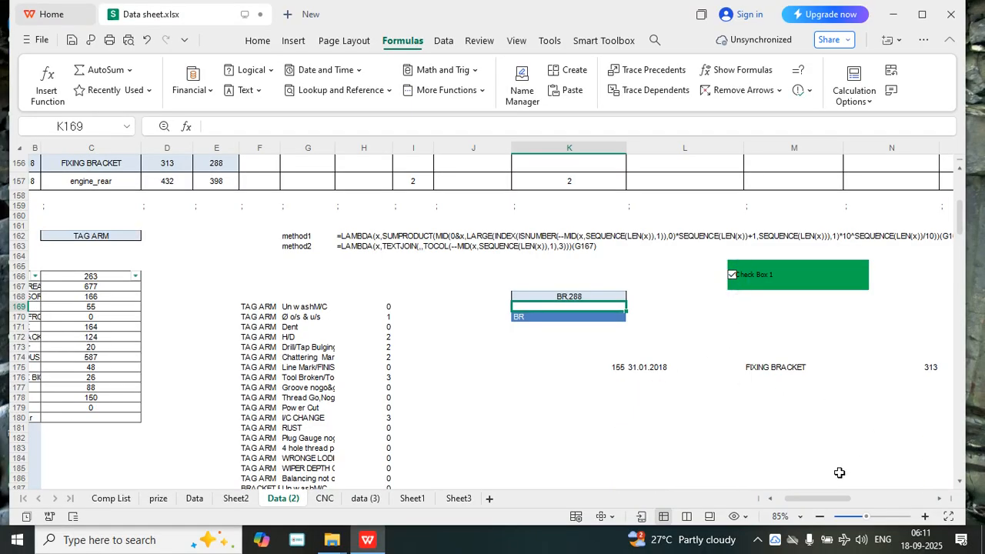
Clear the LOGA_FILTER1 formula from cell K175
mouse_move(815, 498)
left_mouse_down()
mouse_move(857, 503)
mouse_move(812, 511)
left_mouse_up()
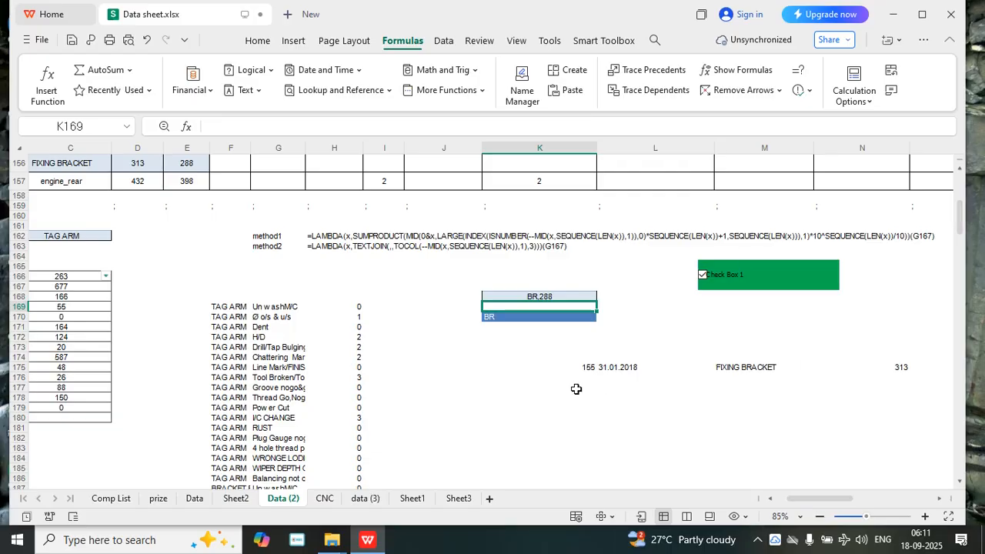
left_click(589, 366)
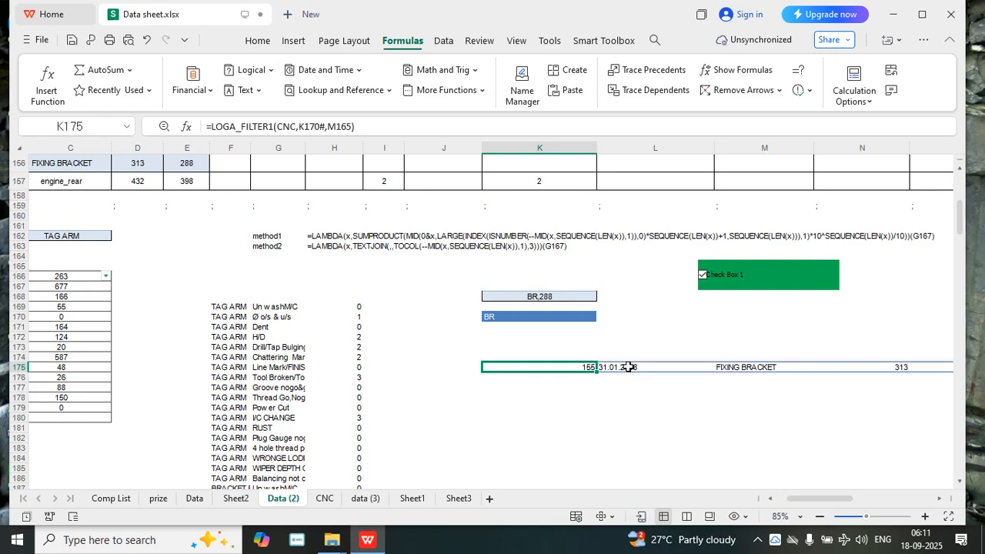
key("Delete")
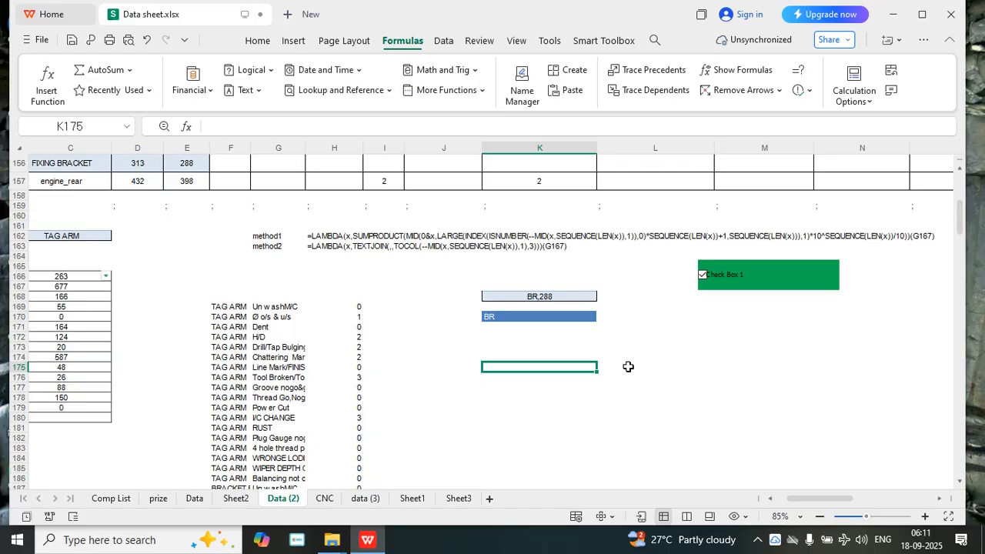
Enter the formula =TEXTJOIN(",",TRUE,CNC) in cell K175
type("=")
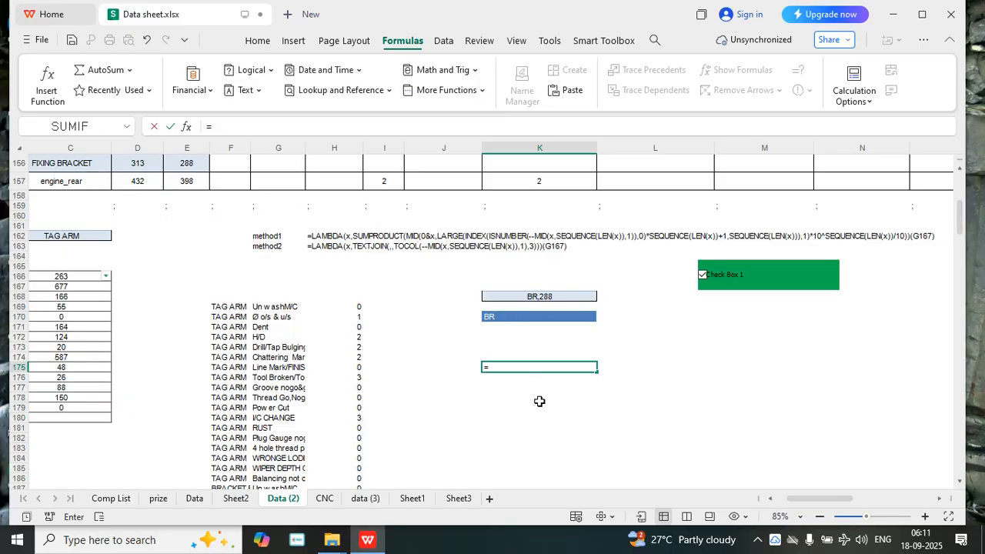
type("TEX")
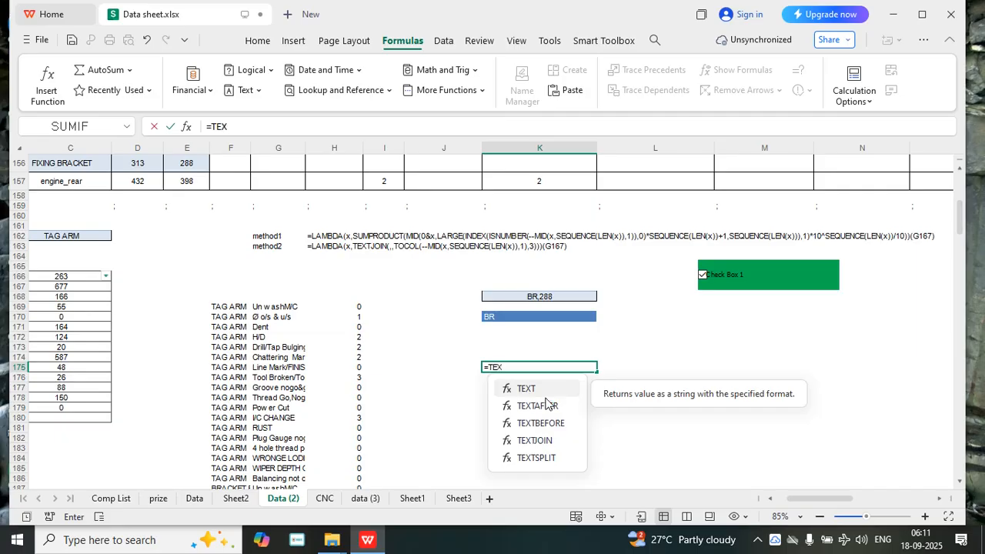
double_click(539, 475)
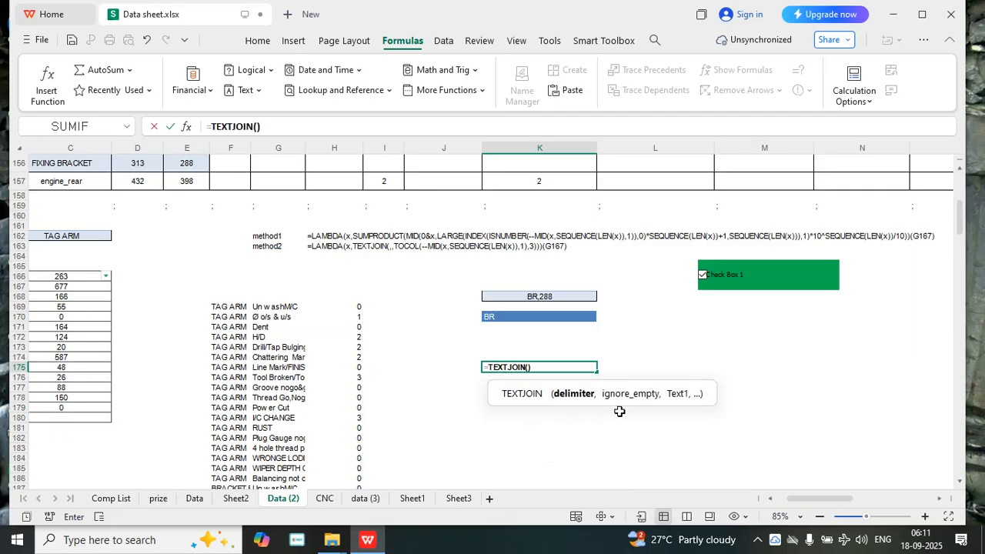
type("\",\",")
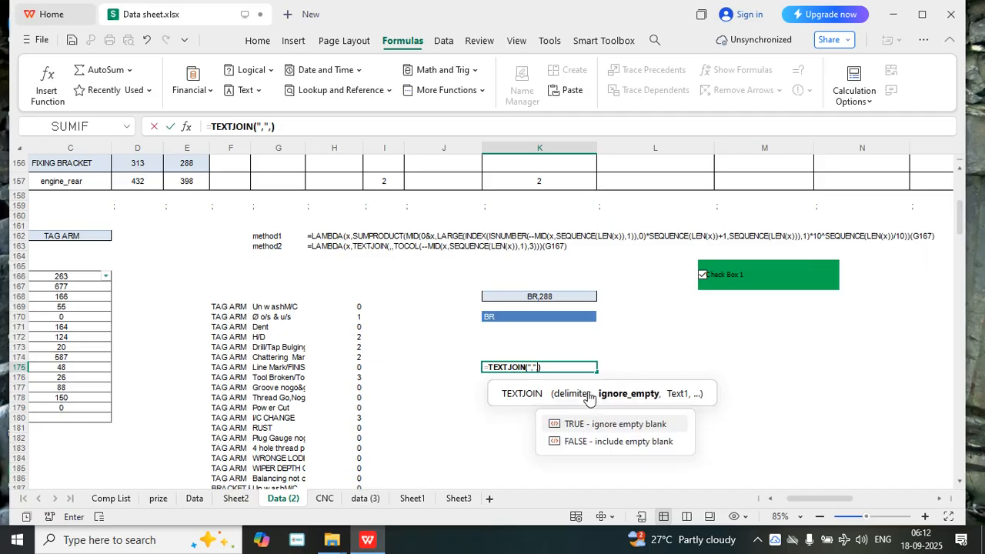
double_click(596, 424)
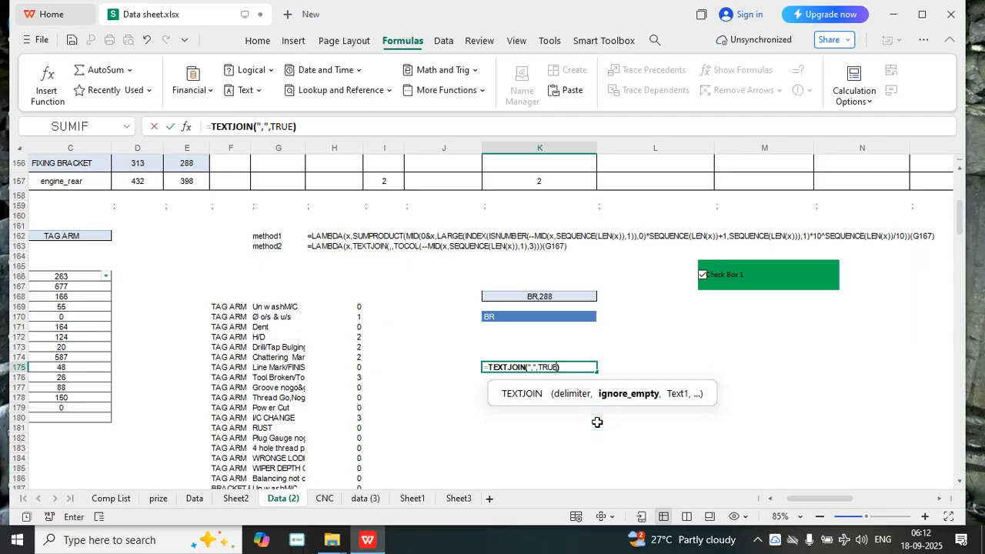
type(",")
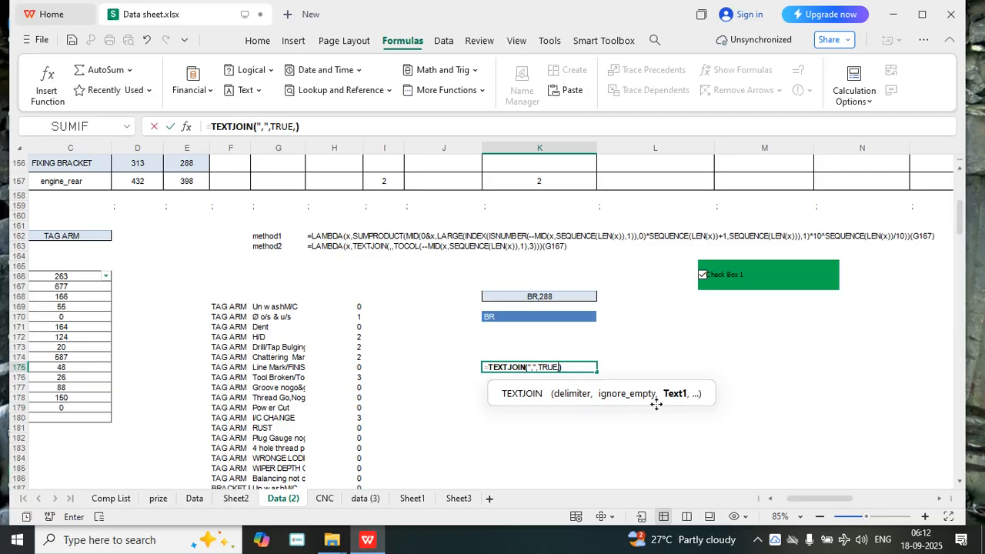
type("CNC")
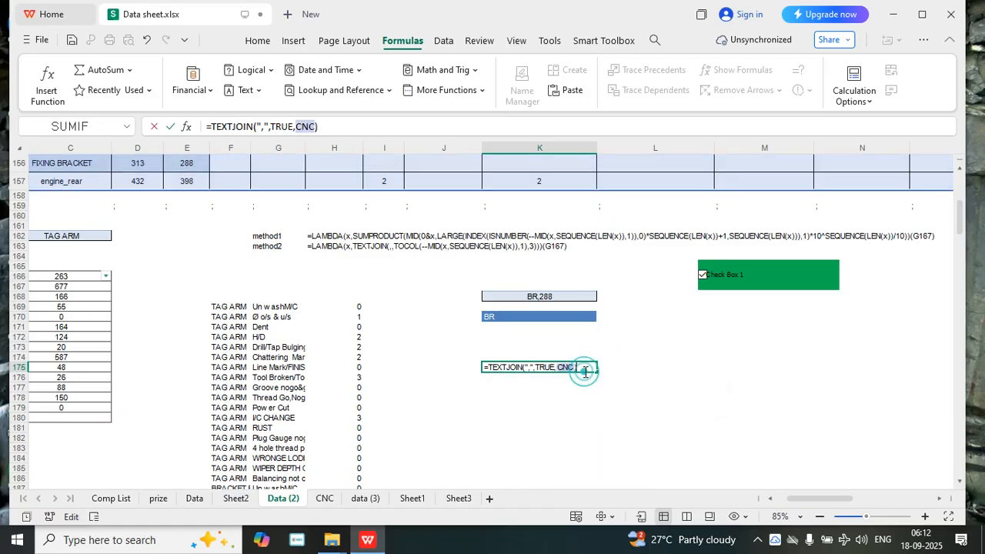
key("Return")
Put BYROW in front of the TEXTJOIN formula in K175, with CNC as its array and a LAMBDA opened as its function
left_click(521, 365)
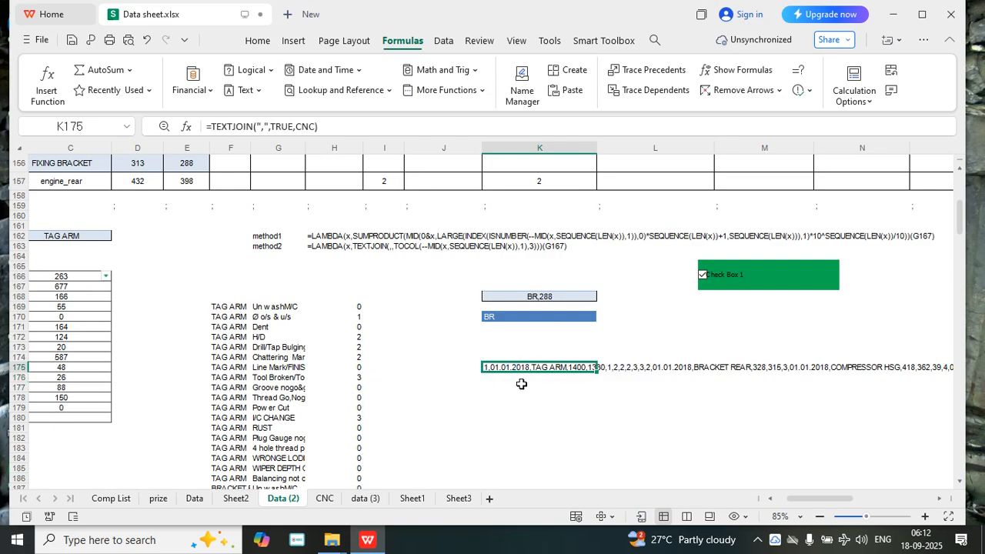
left_click(210, 126)
type("B")
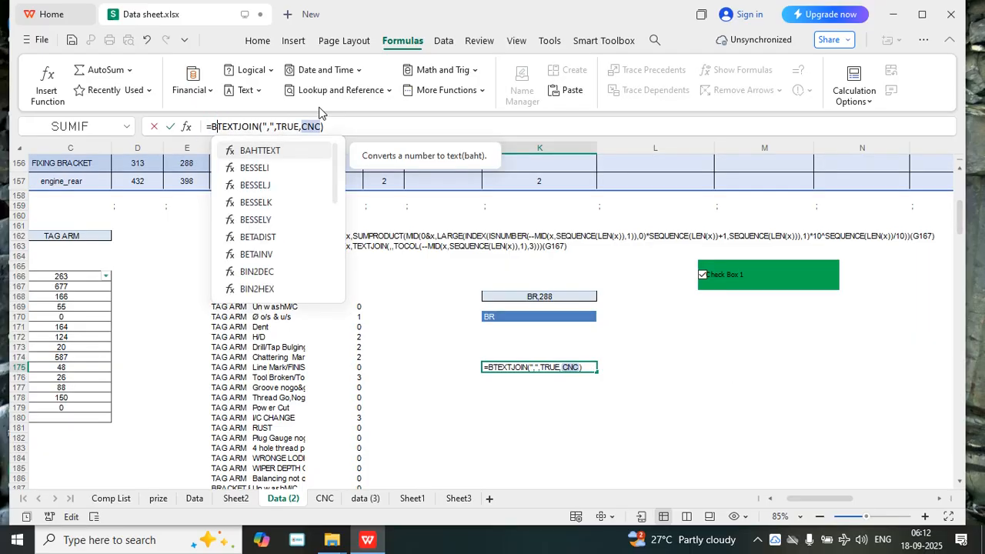
type("YR")
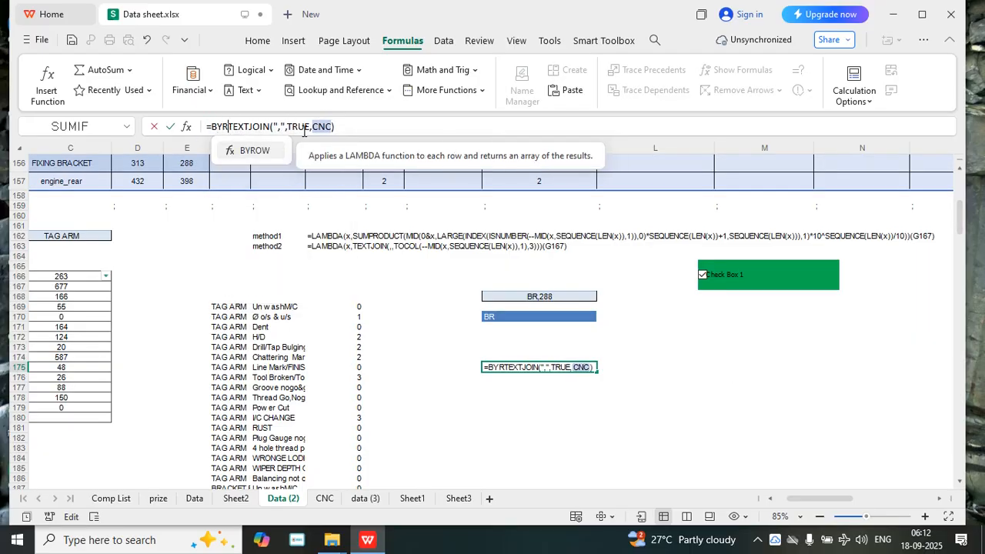
double_click(259, 158)
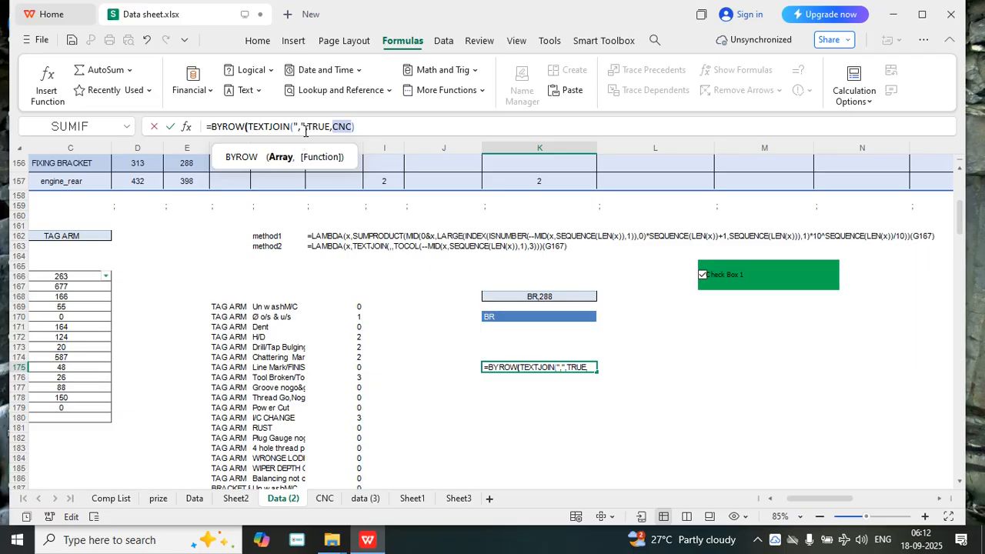
type("CNC")
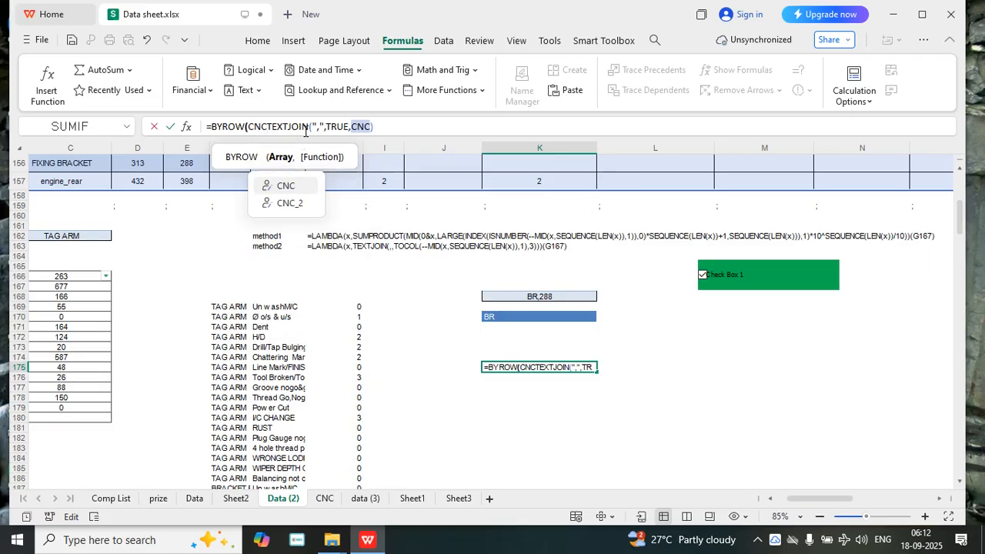
type(",LAM")
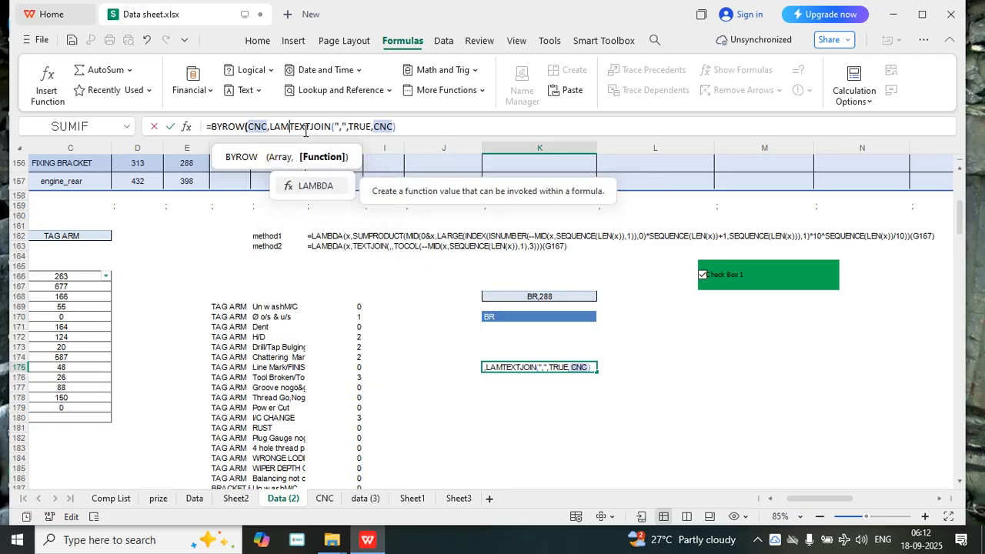
type("N")
key("BackSpace")
double_click(318, 186)
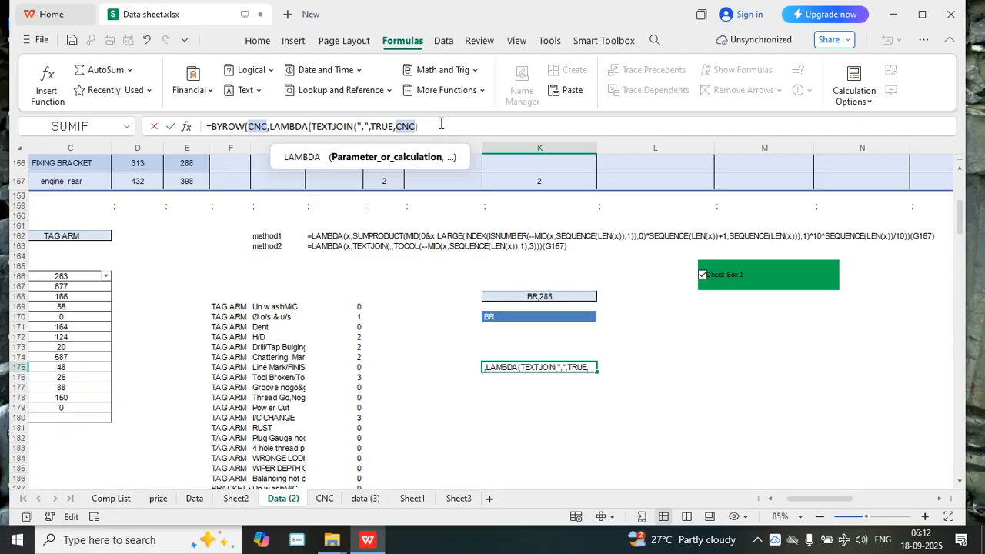
Name A as the parameter of the LAMBDA in the K175 formula, placed before TEXTJOIN
type("A")
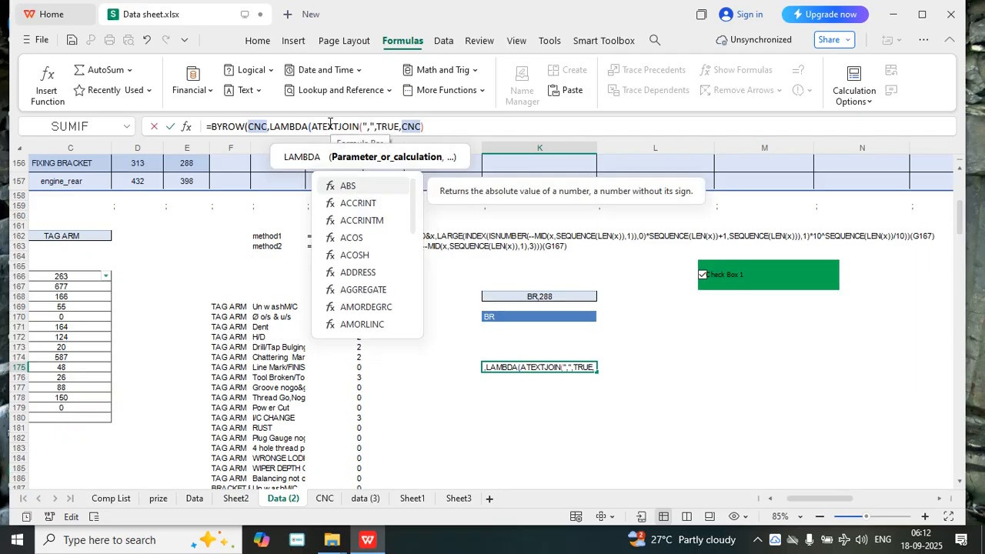
type("M")
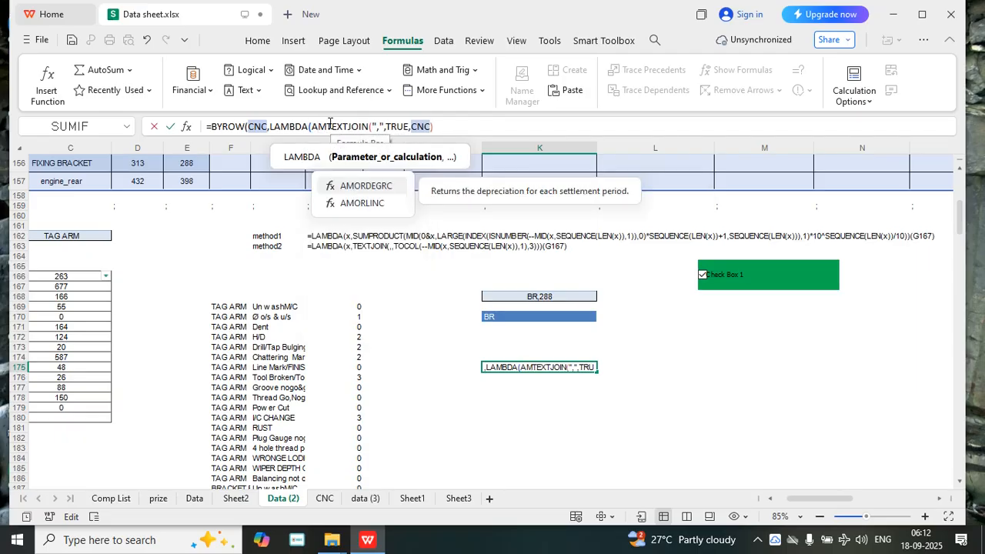
key("BackSpace")
type(",")
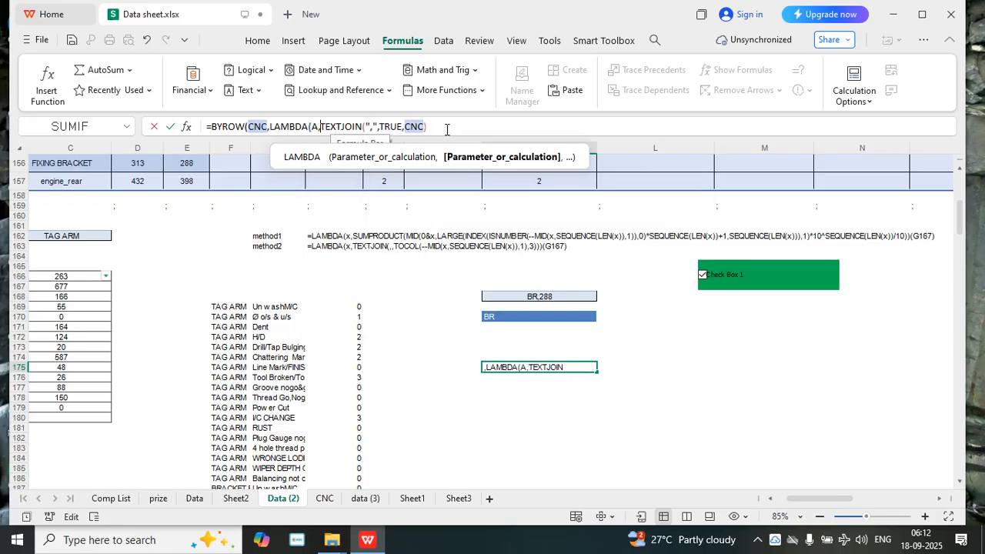
Replace CNC with A as TEXTJOIN's text argument, close the brackets, and enter =BYROW(CNC,LAMBDA(A,TEXTJOIN(",",TRUE,A))) in K175
left_click(422, 127)
key("BackSpace")
key("BackSpace")
key("BackSpace")
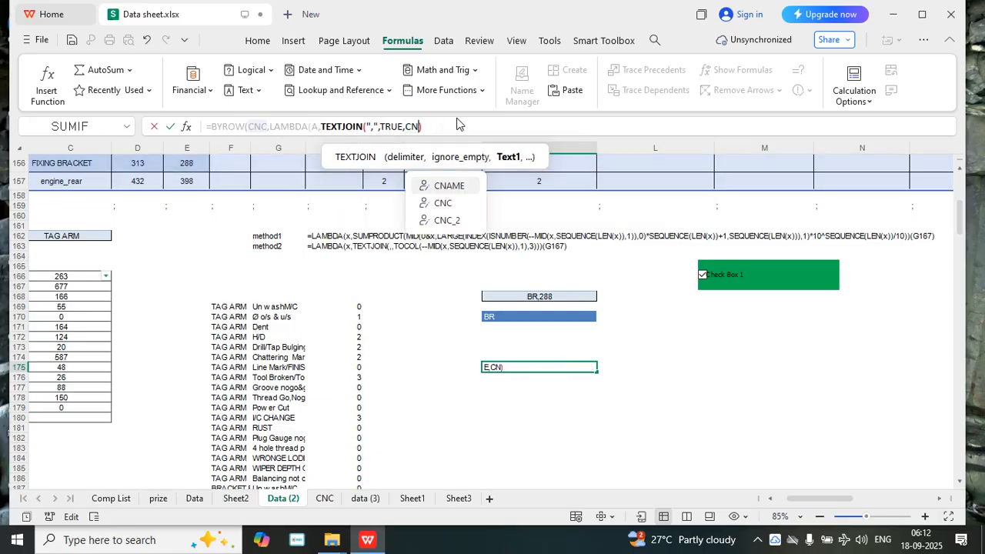
type("A")
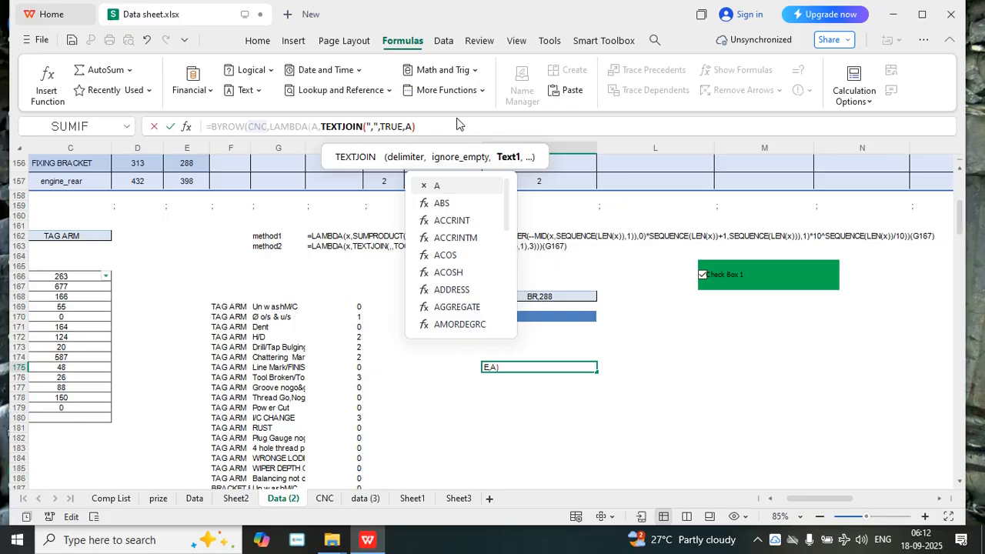
left_click(445, 129)
type(")")
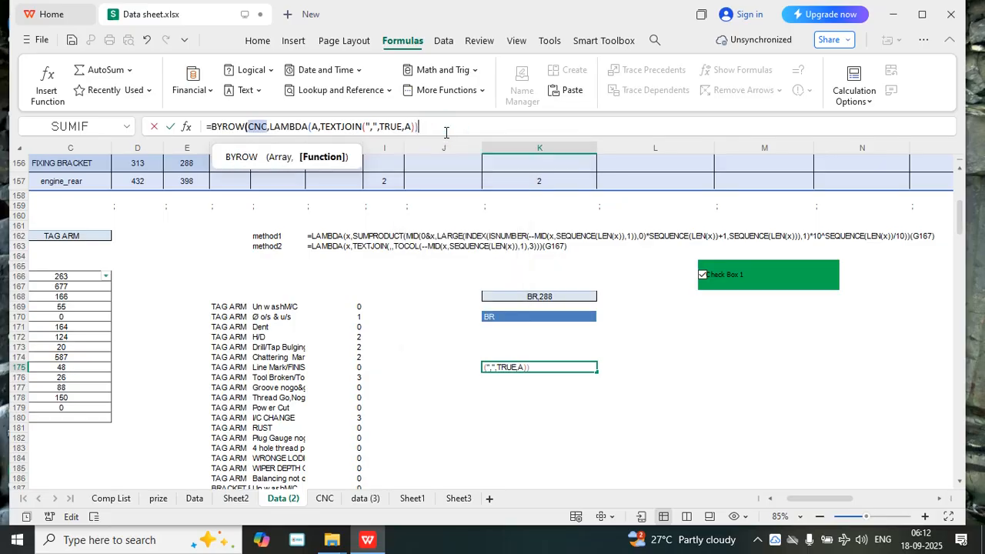
type(")")
key("Return")
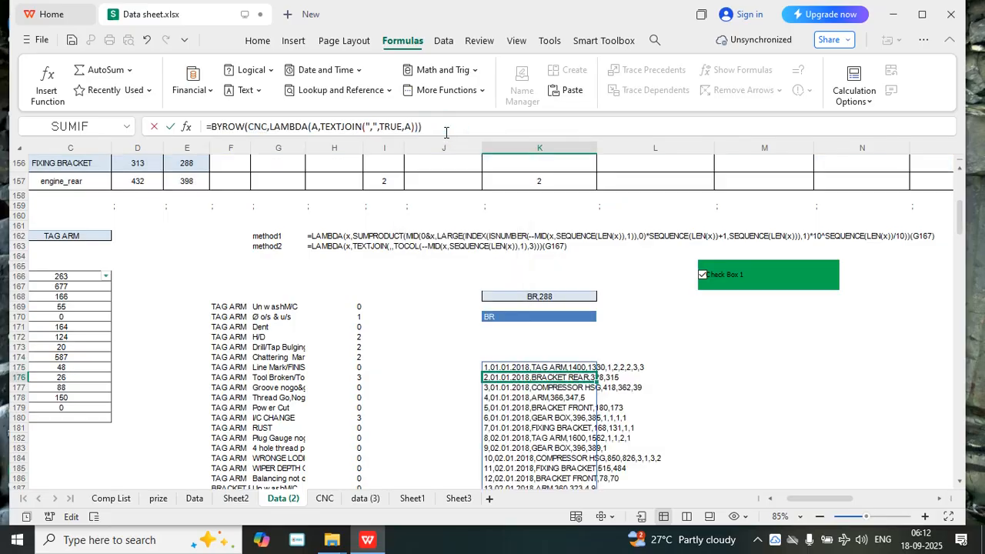
Put SEARCH in front of the BYROW formula in K175, with the spilled range K170# as its find text
scroll(552, 320, "down", 9)
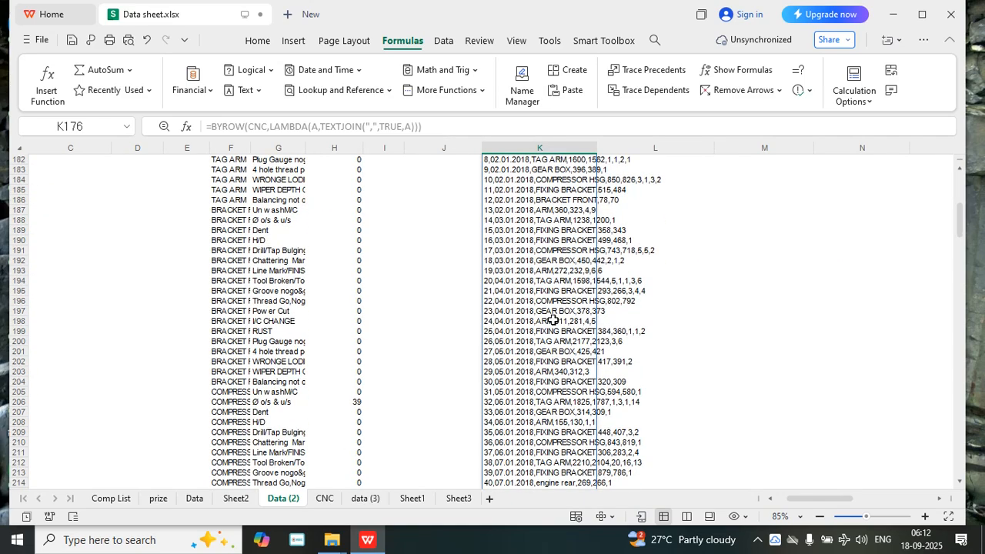
scroll(552, 320, "up", 5)
left_click(516, 250)
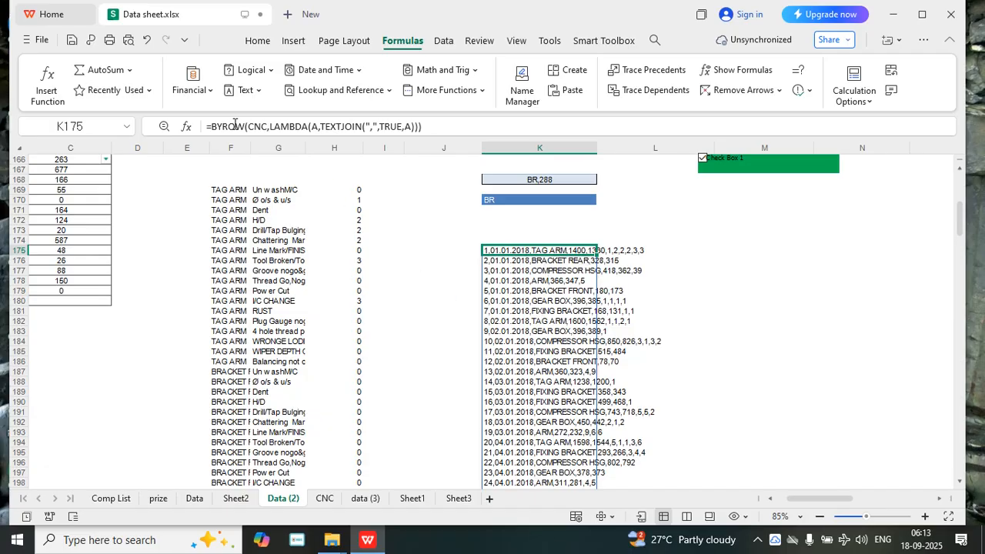
left_click(211, 126)
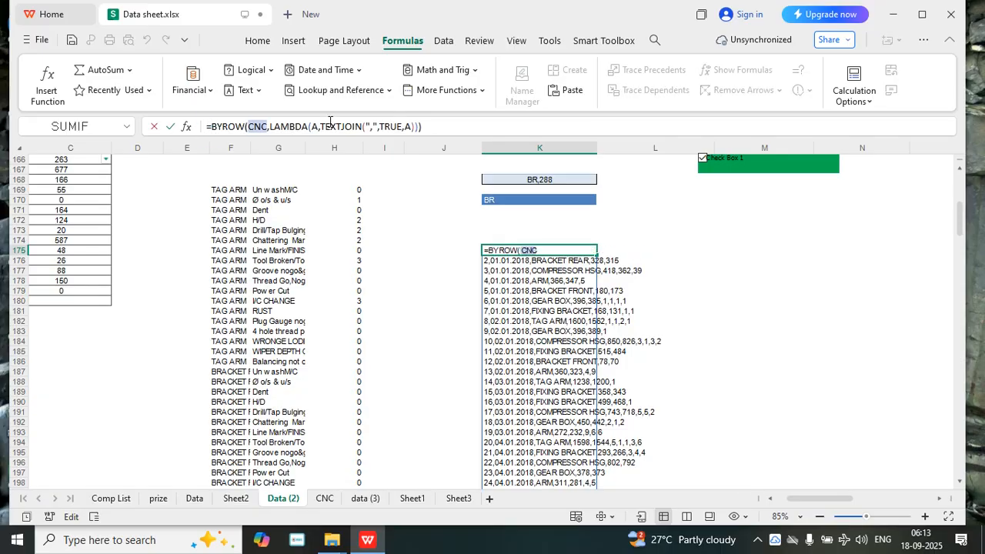
type("SEAR")
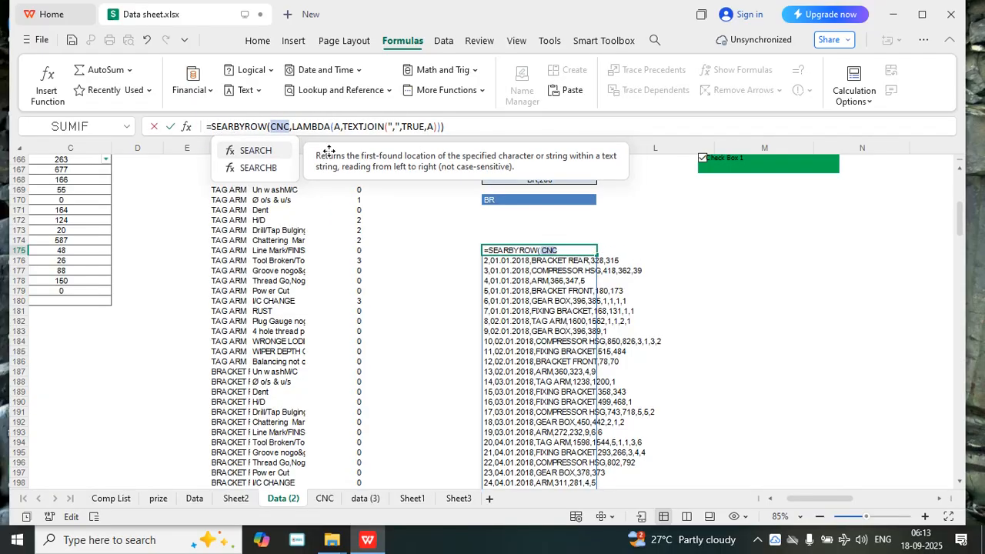
left_click(269, 153)
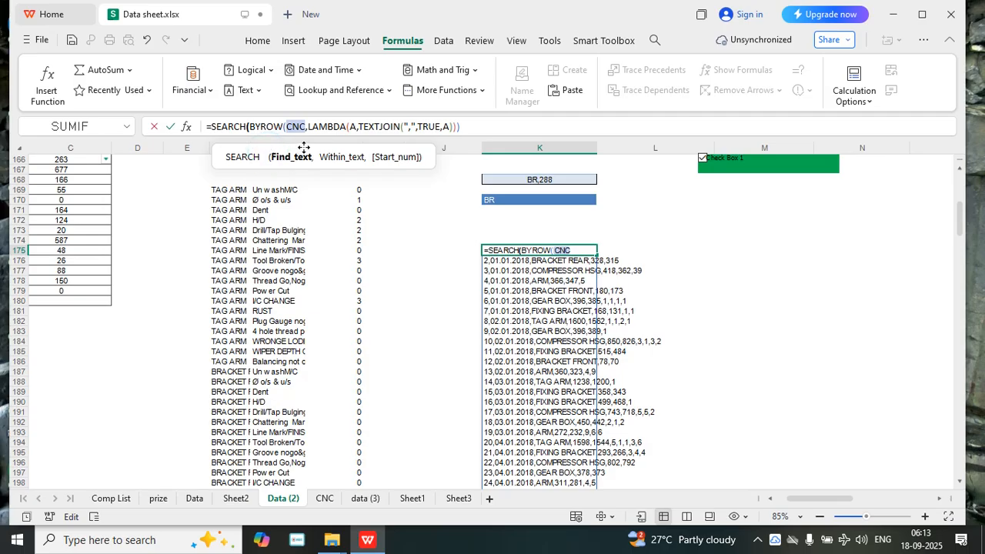
left_click(500, 200)
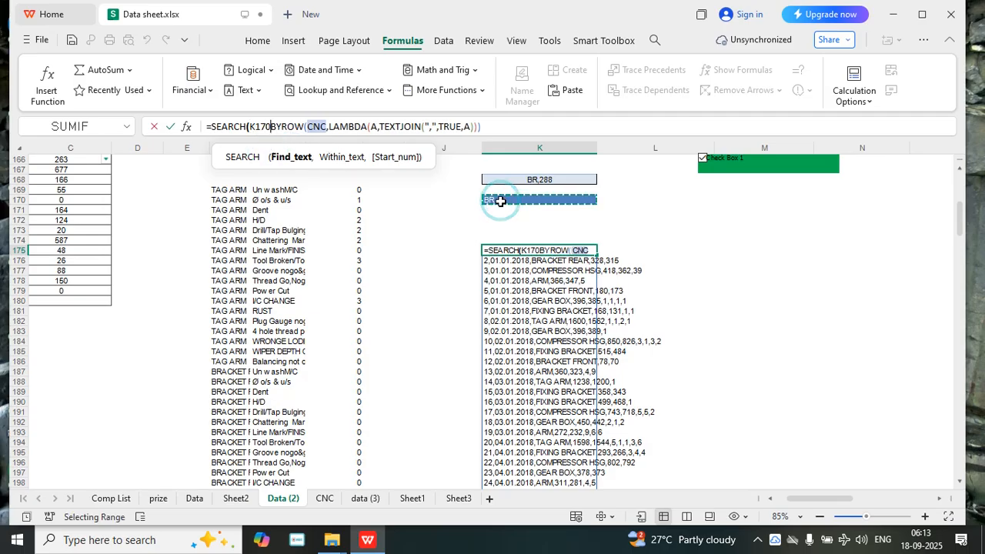
type("#")
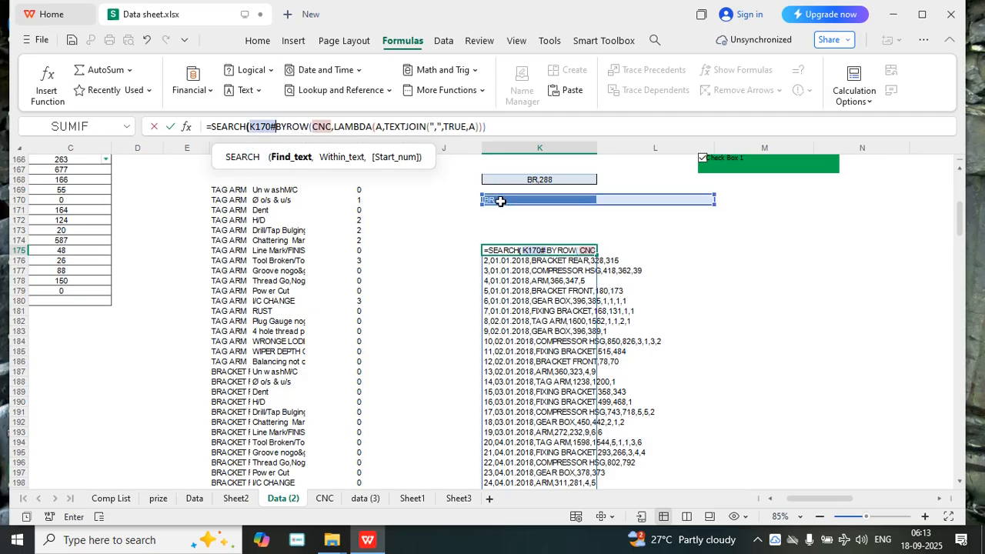
type(",")
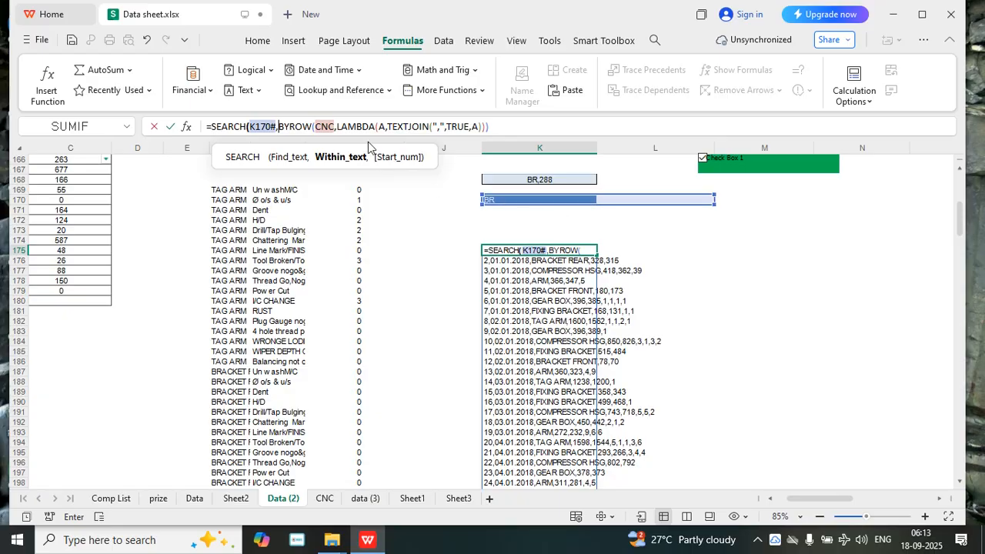
Close SEARCH after the BYROW expression, without a start number, and enter the formula in K175
left_click(499, 126)
type(",")
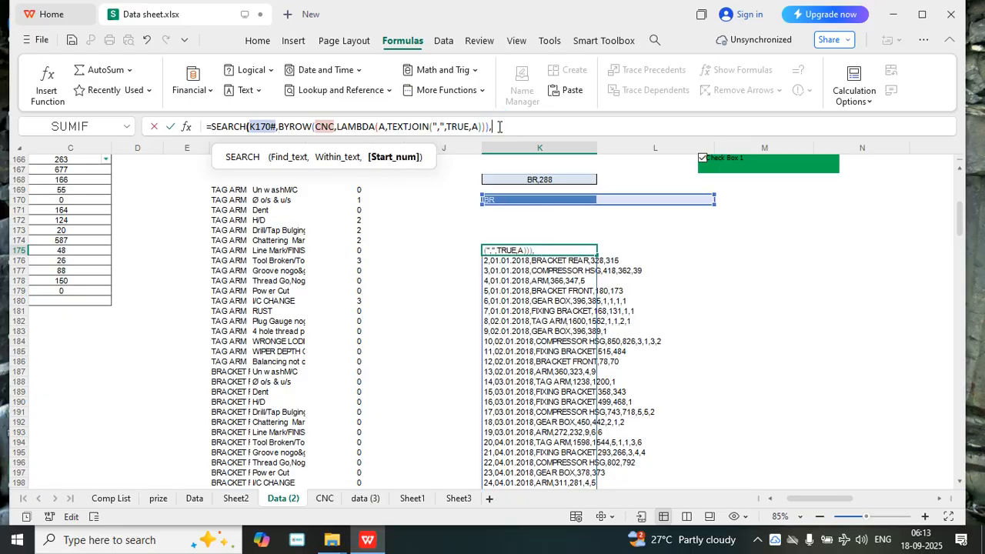
key("BackSpace")
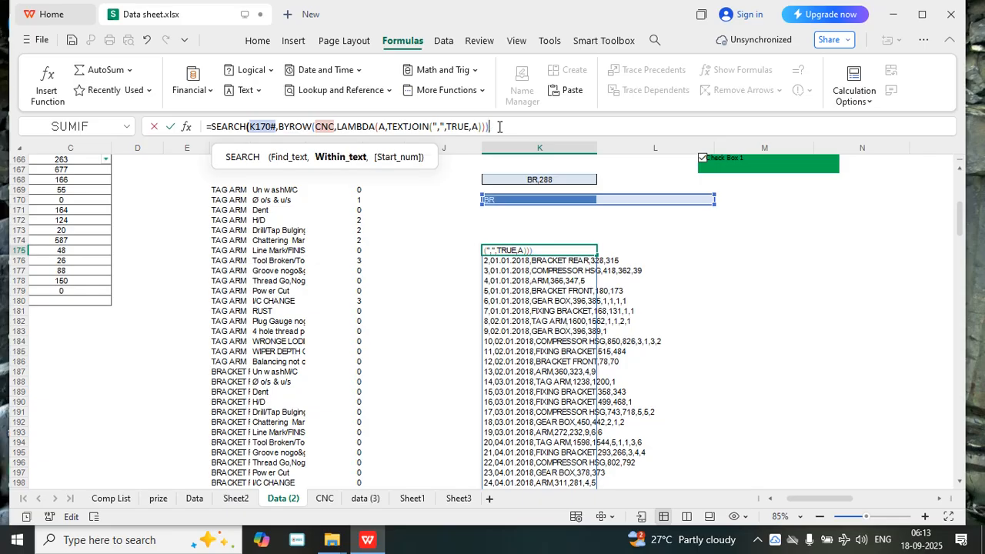
type(")")
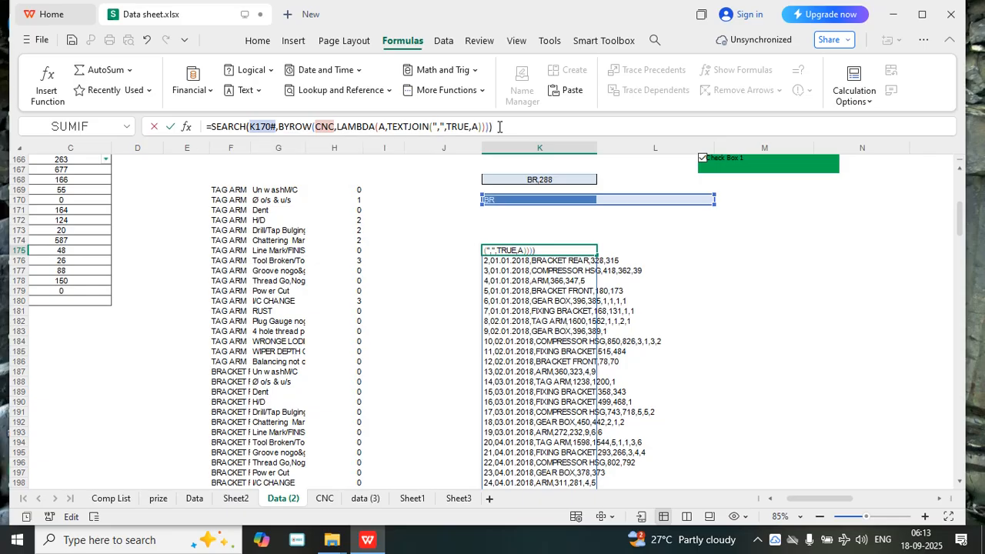
key("Return")
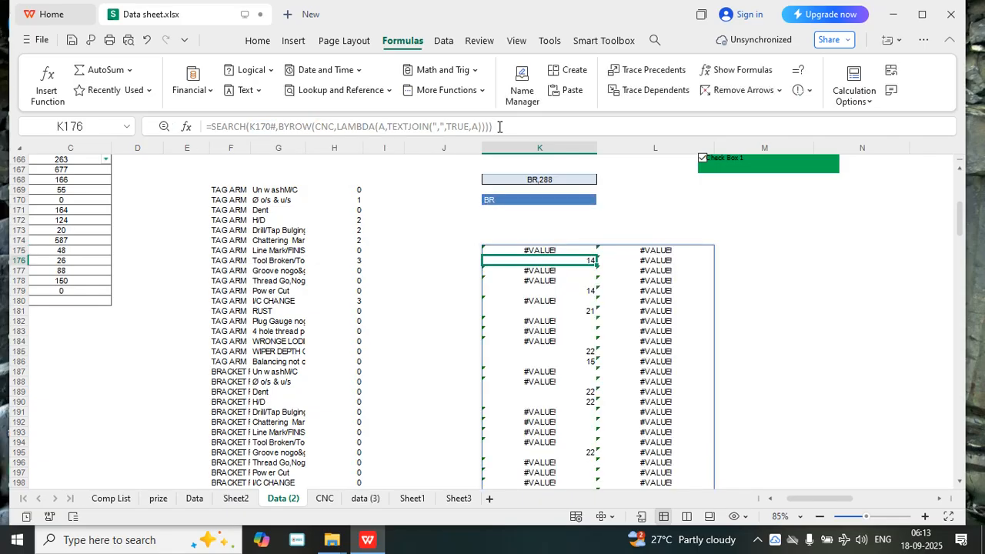
Wrap the SEARCH formula in K175 in ISNUMBER and enter it
left_click(502, 249)
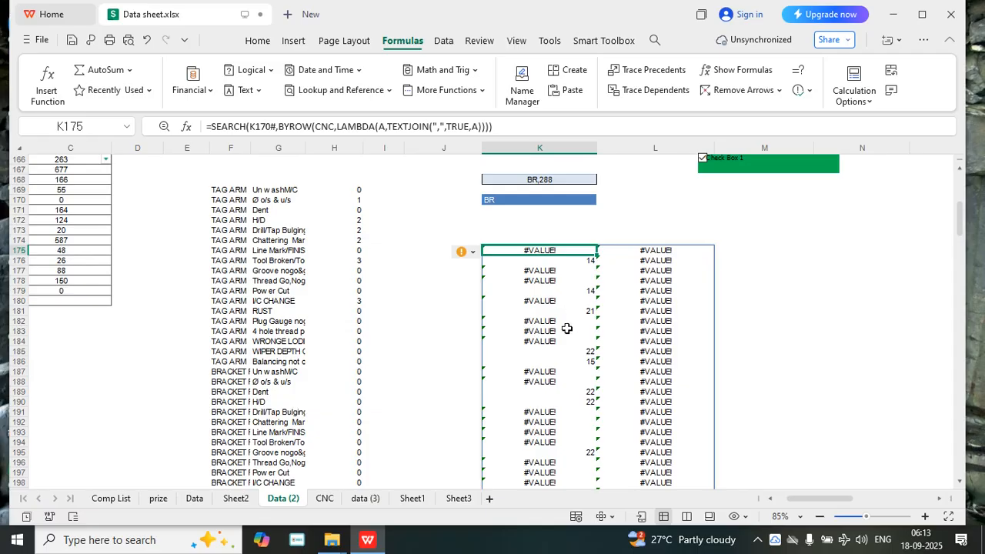
left_click(214, 126)
type("IS")
double_click(273, 290)
left_click(574, 124)
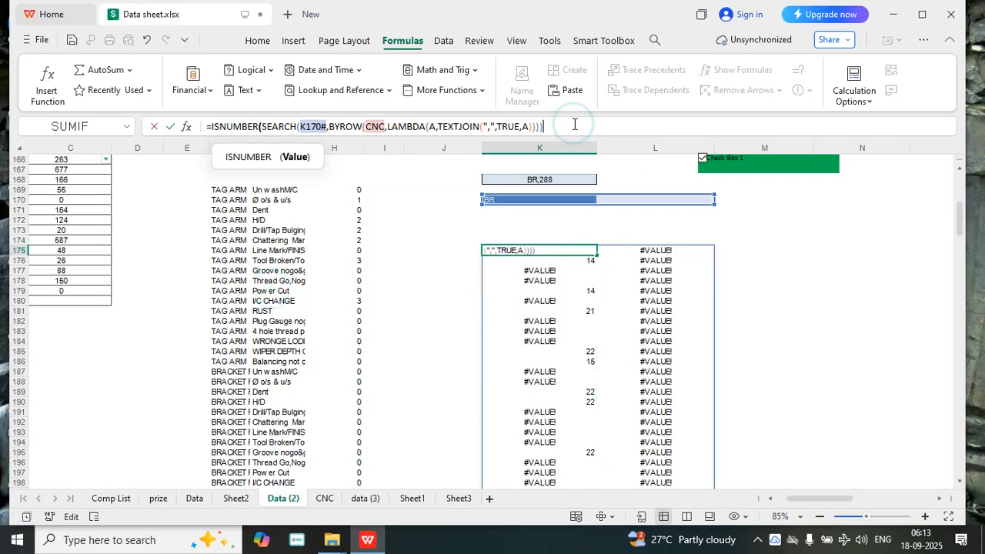
type(")")
key("Return")
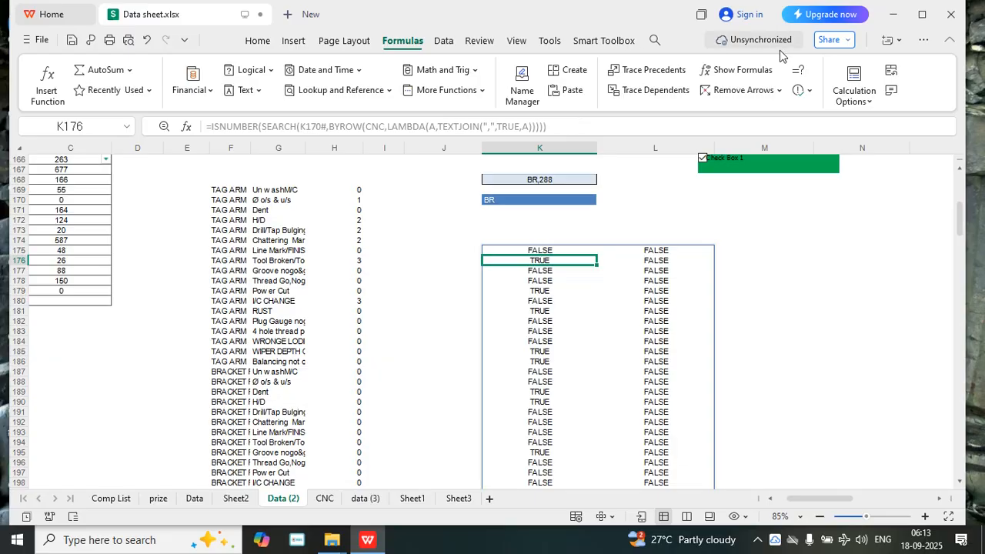
Untick Check Box 1 and put an outer BYROW in front of the ISNUMBER formula in K175
left_click(703, 160)
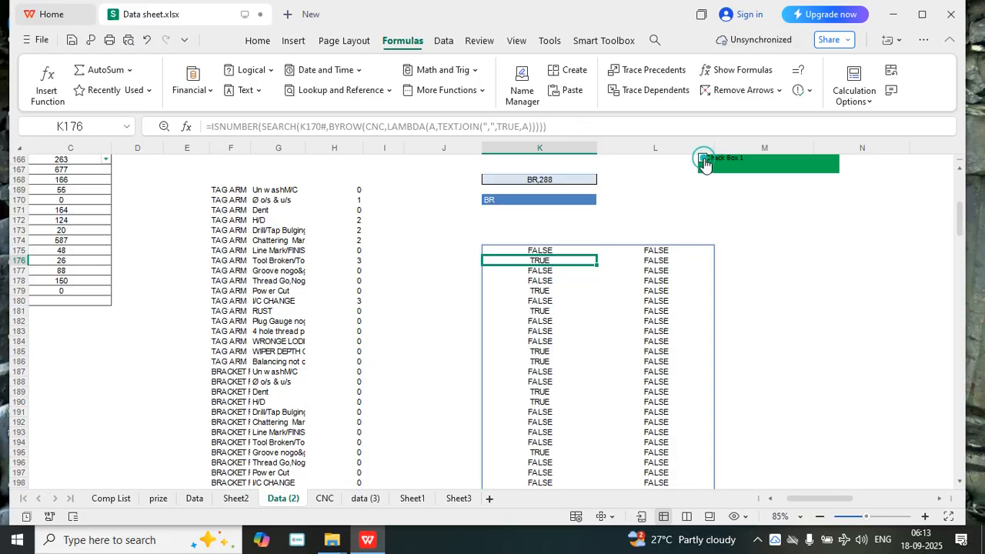
left_click(539, 252)
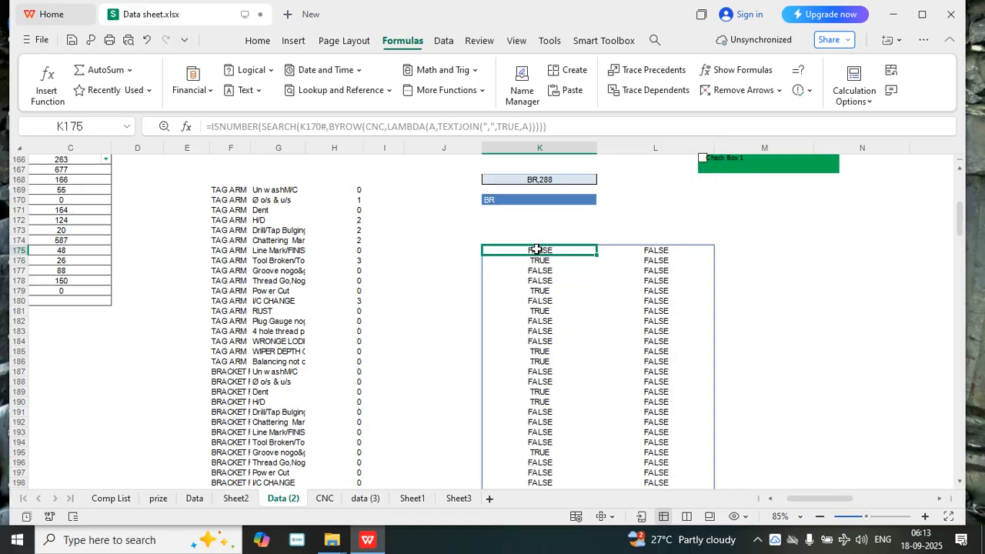
left_click(209, 126)
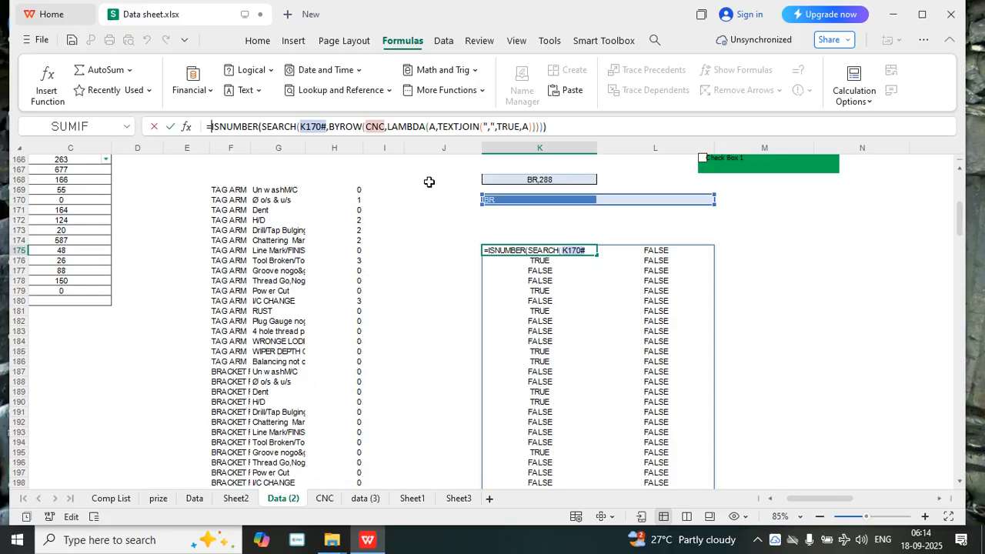
type("BYR")
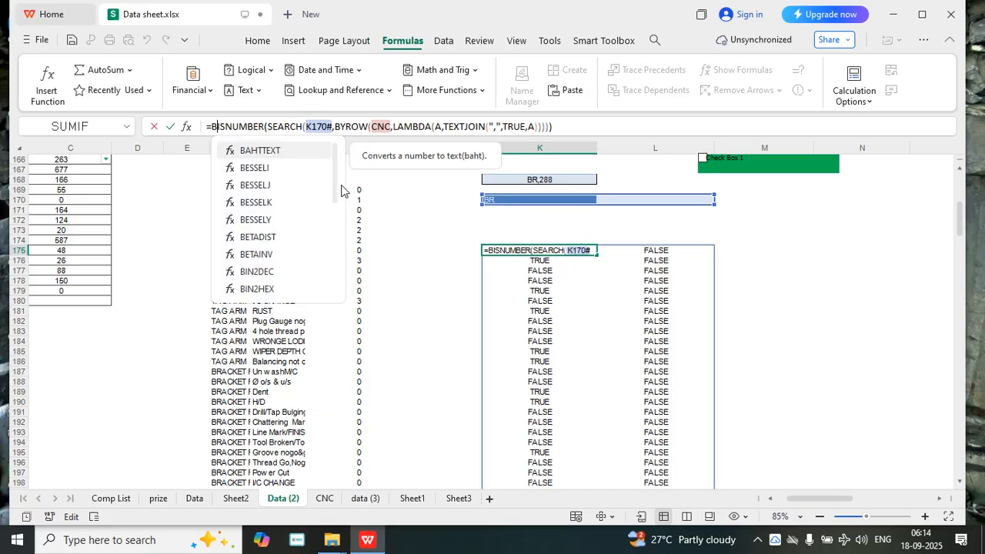
type("OW(")
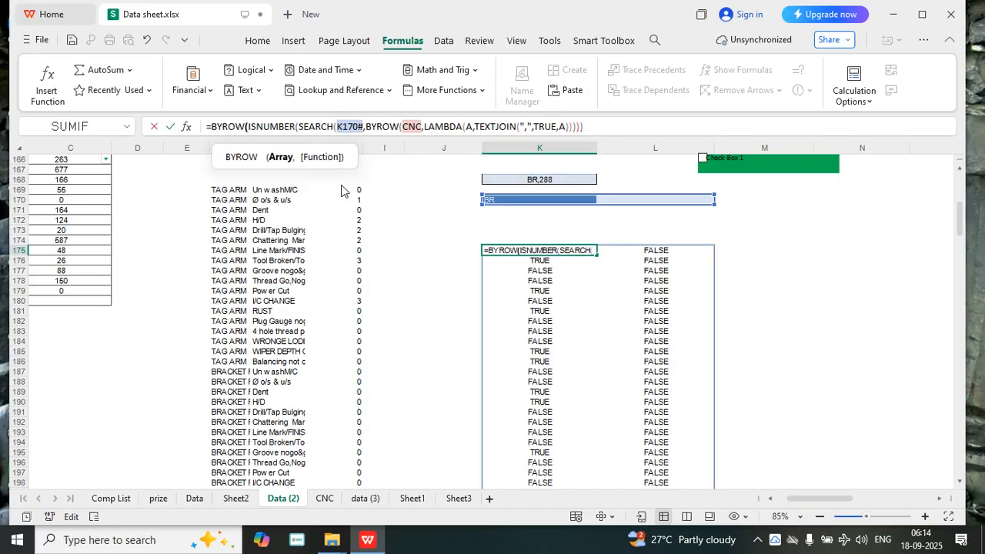
Add a LAMBDA with parameter A as the outer BYROW's function, after the ISNUMBER expression
left_click(614, 126)
type(",LA")
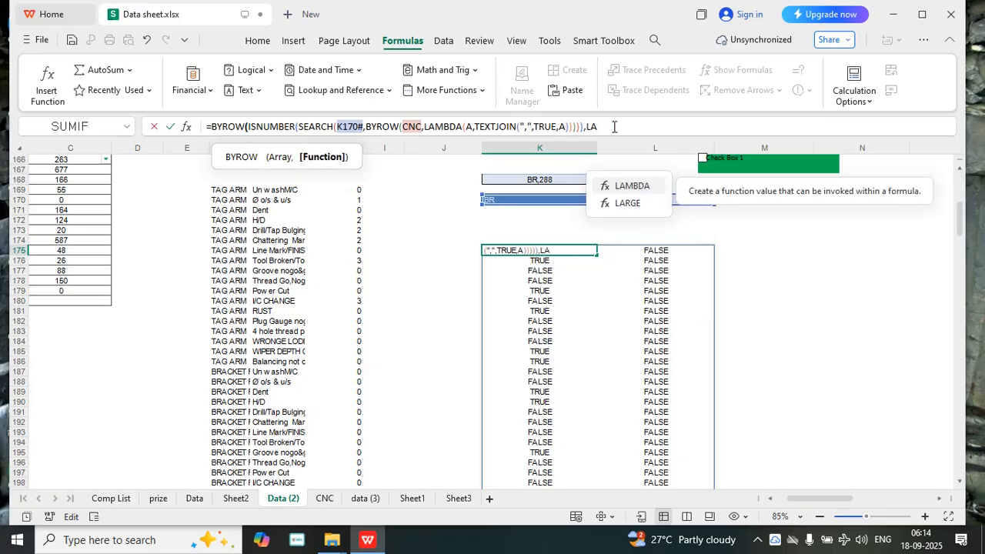
type("MBDA")
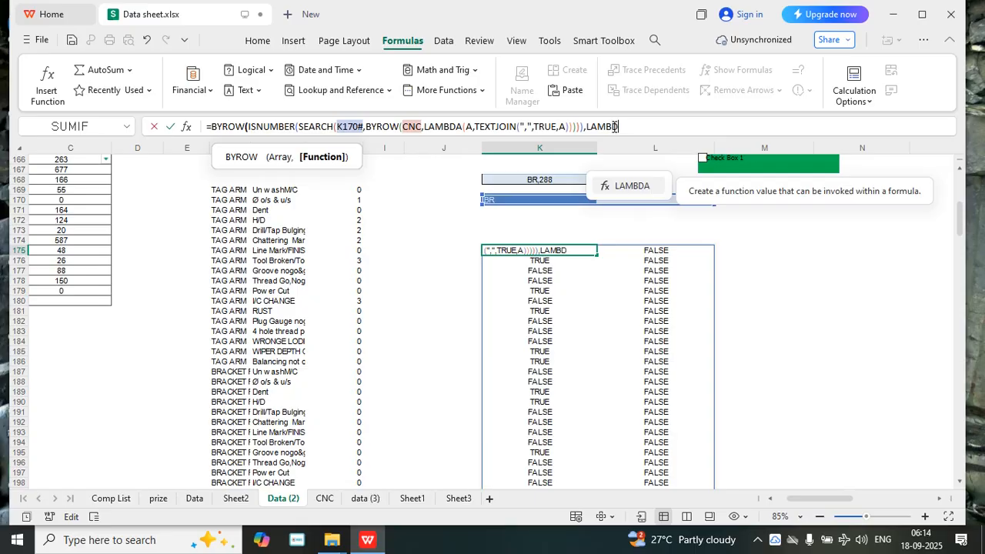
type("(")
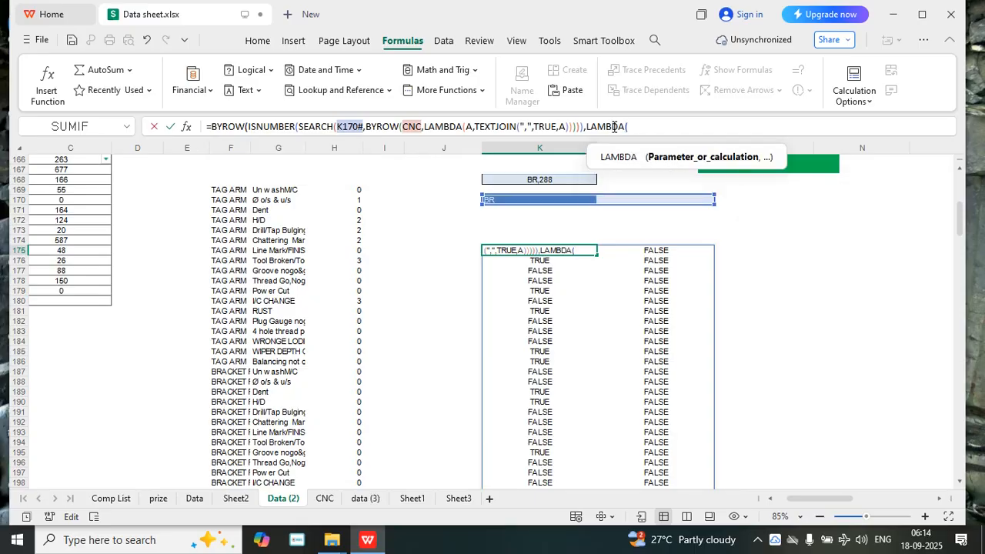
type("A,")
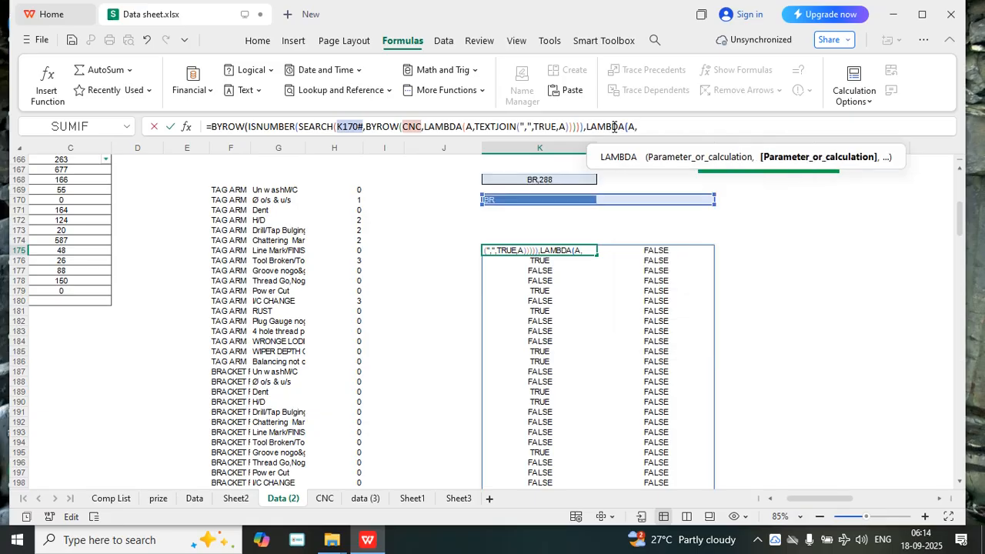
type("IF")
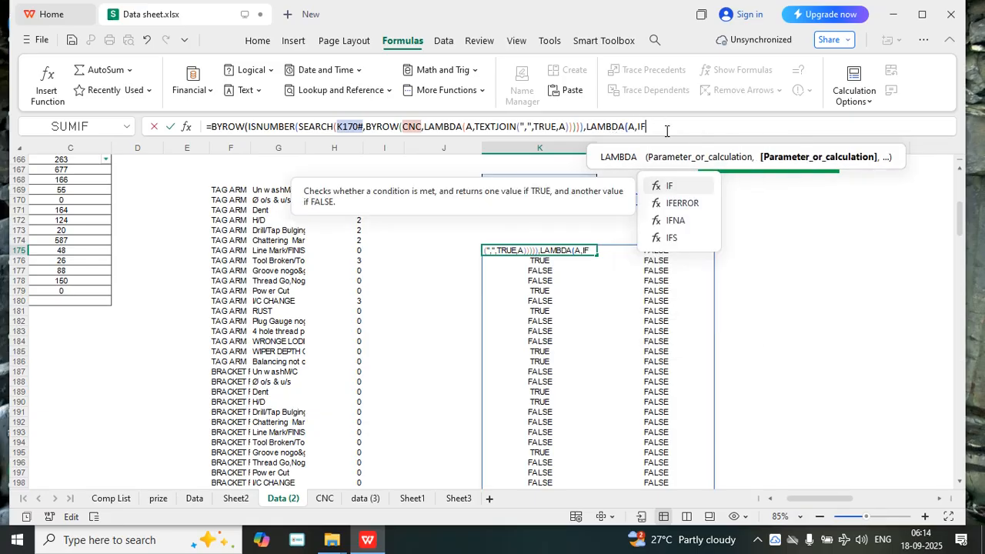
type("(")
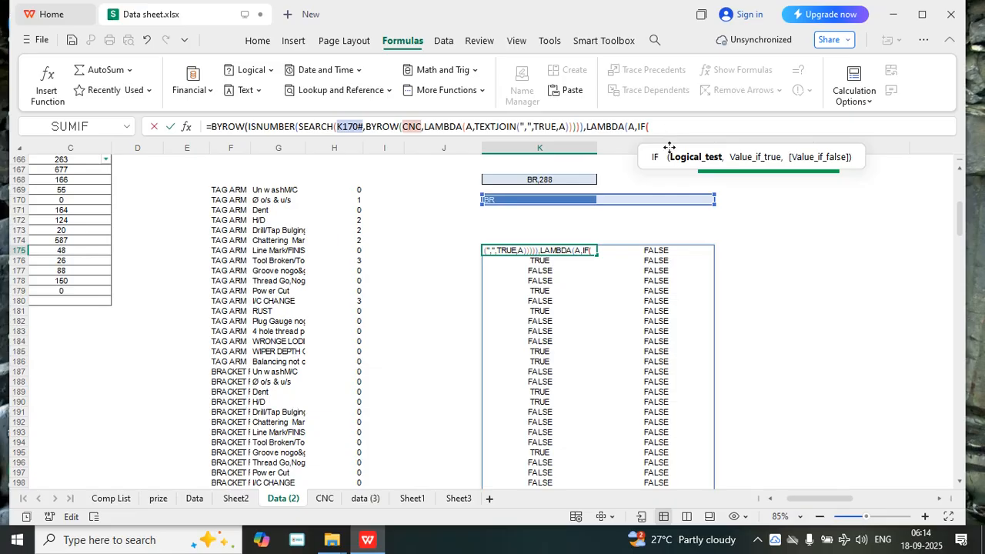
Start an IF as the outer LAMBDA's calculation in K175, with cell M165 as its logical test
scroll(704, 208, "up", 4)
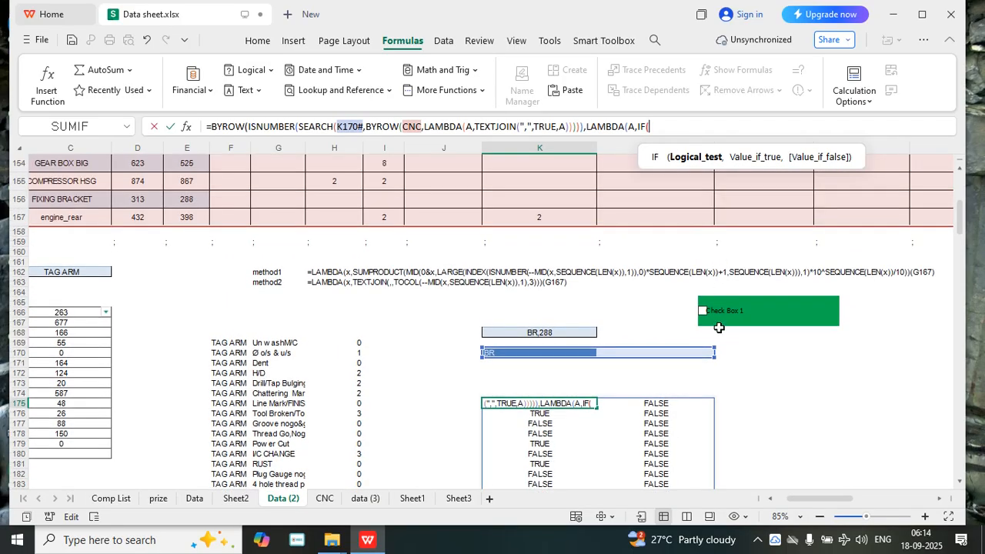
left_click(723, 333)
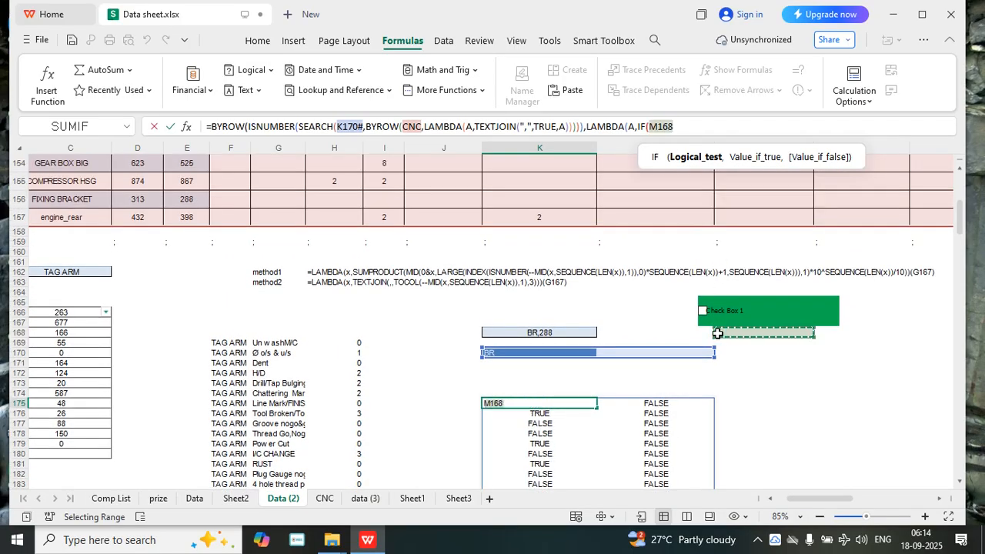
key("BackSpace")
type("5")
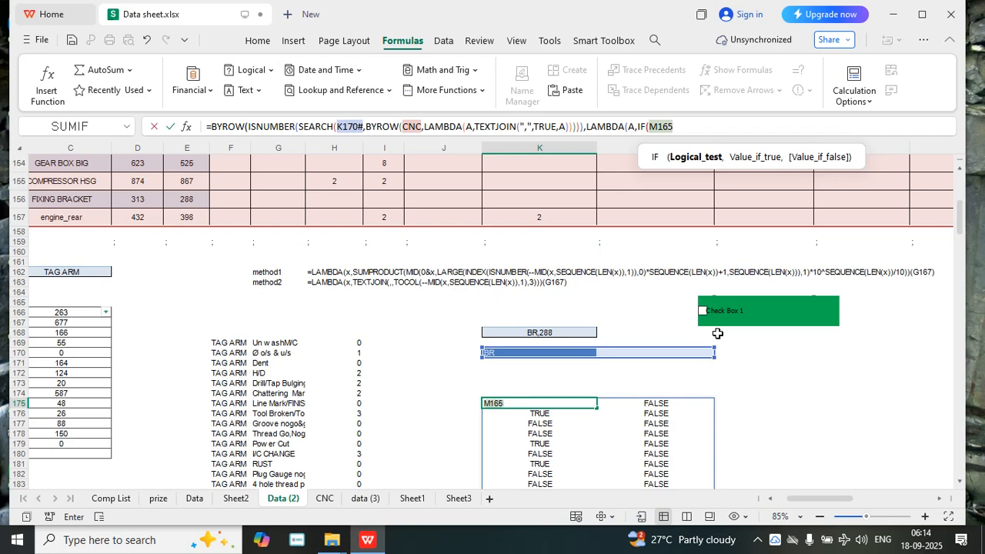
type(",")
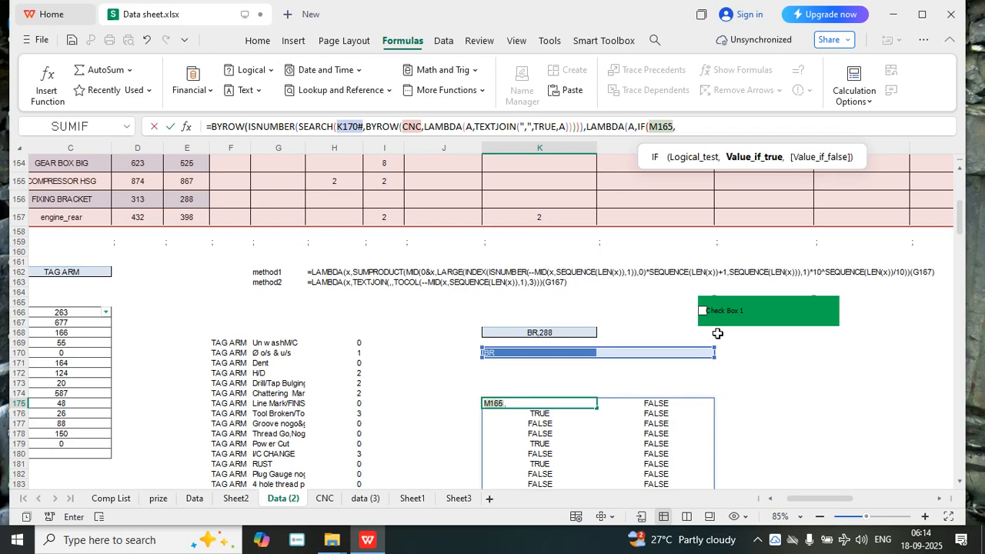
type("AND")
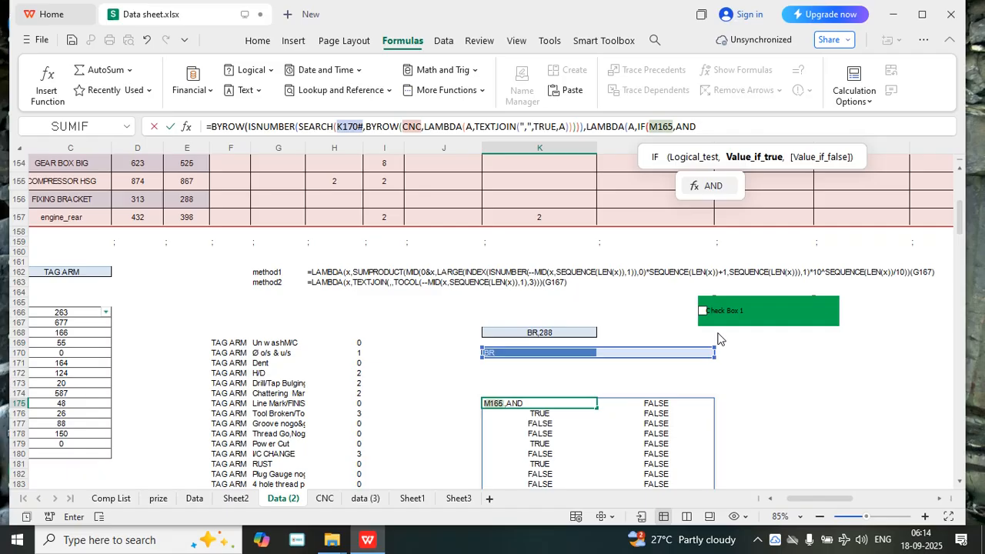
type("(")
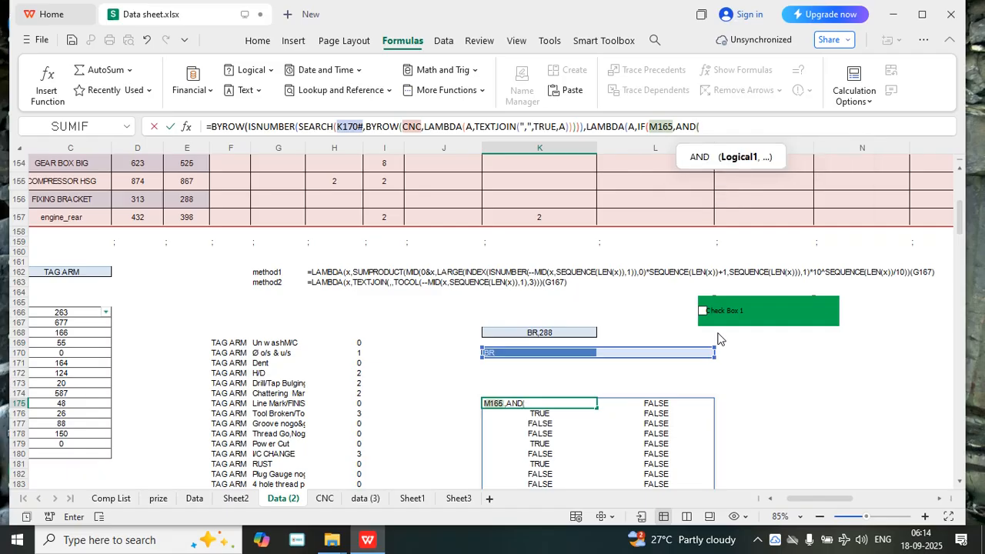
type("A")
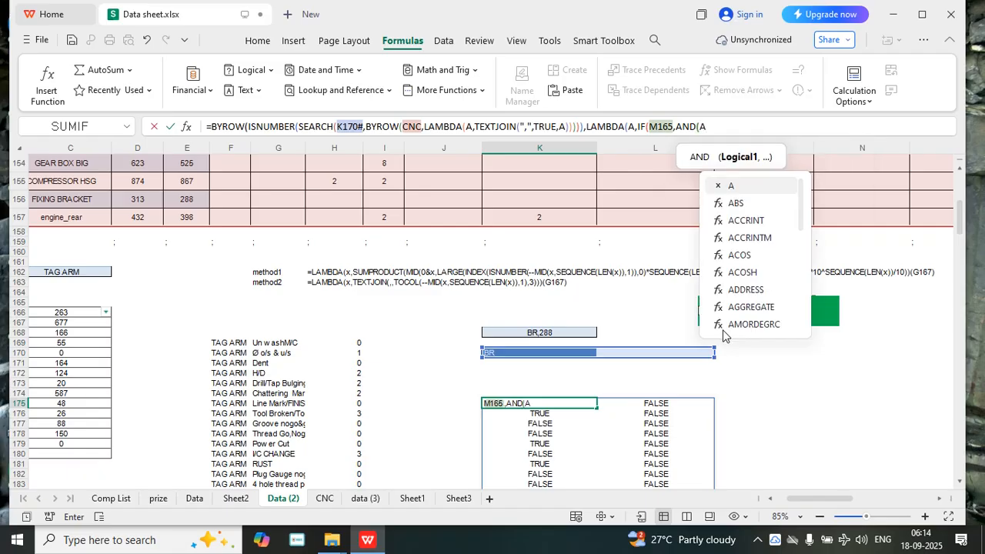
type("),")
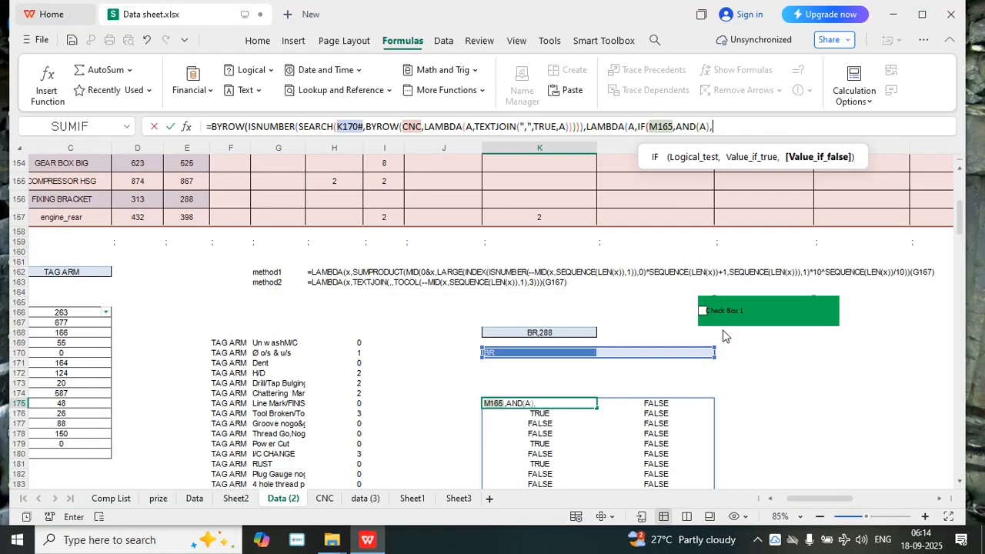
type("OR")
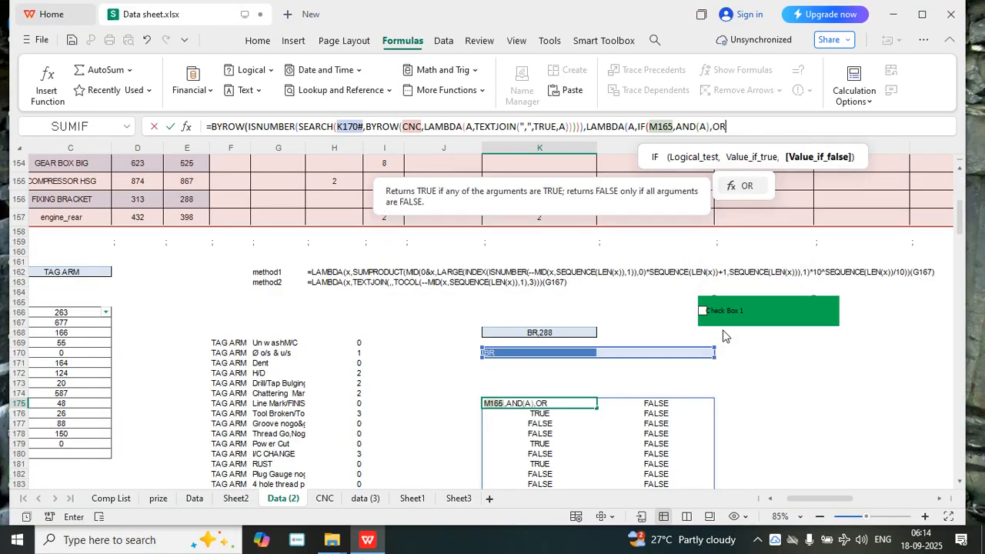
type("(")
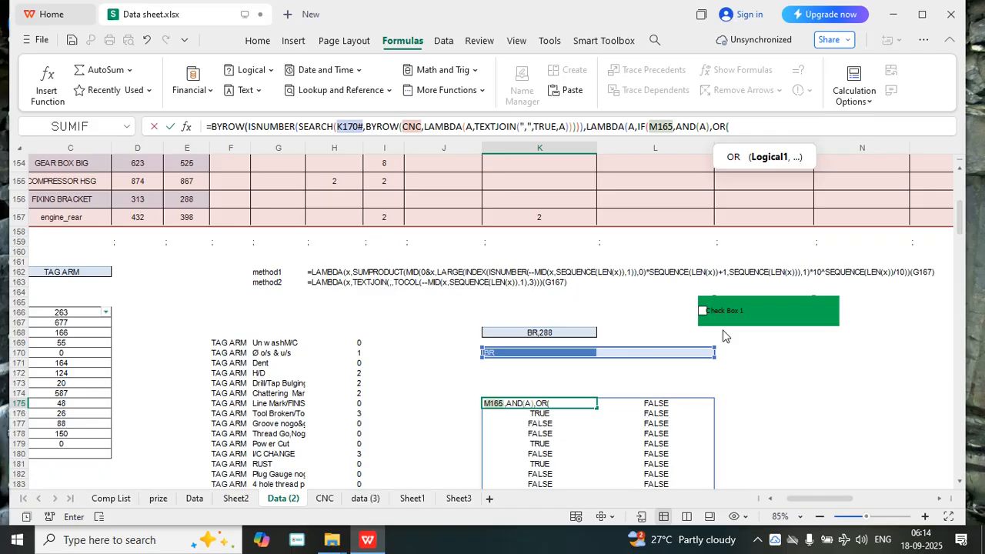
type("A")
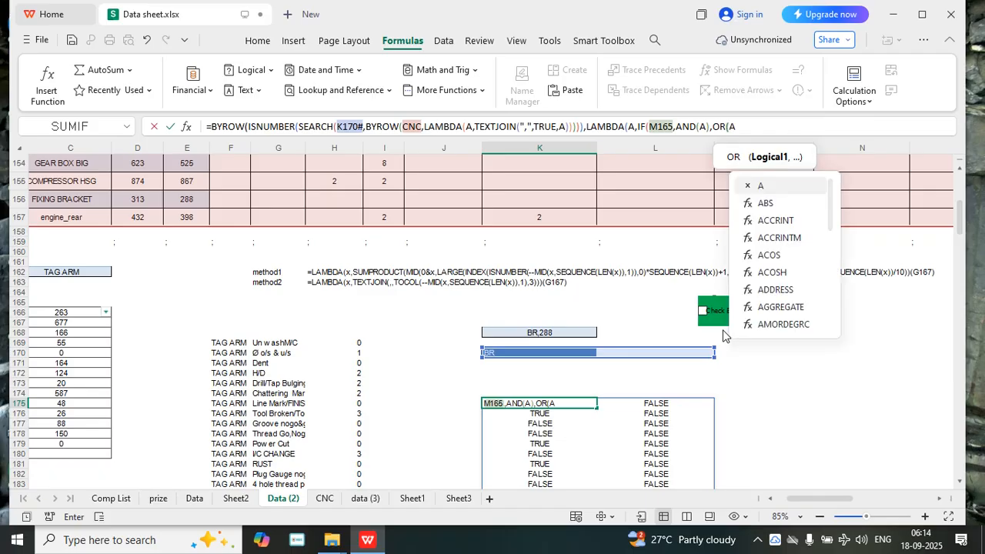
type("))")
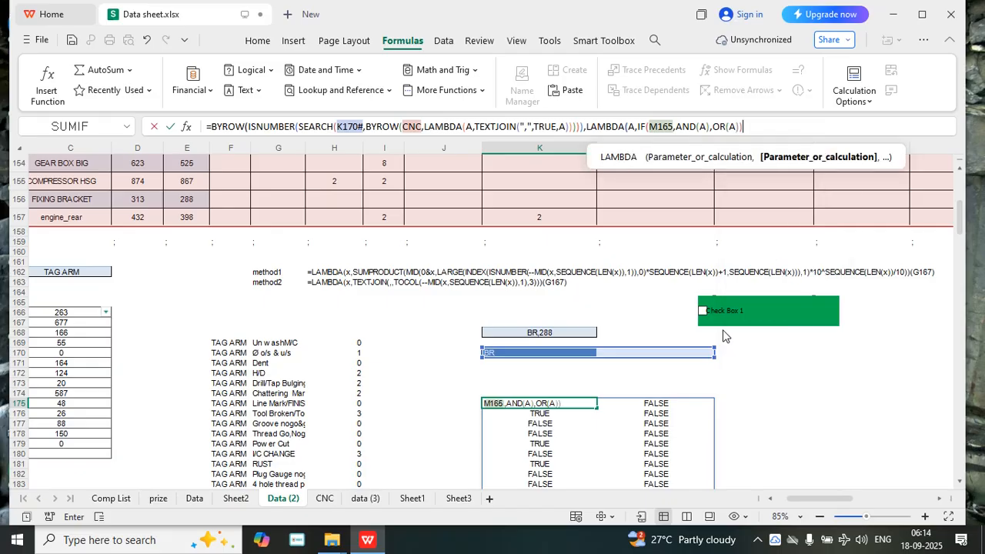
type(")")
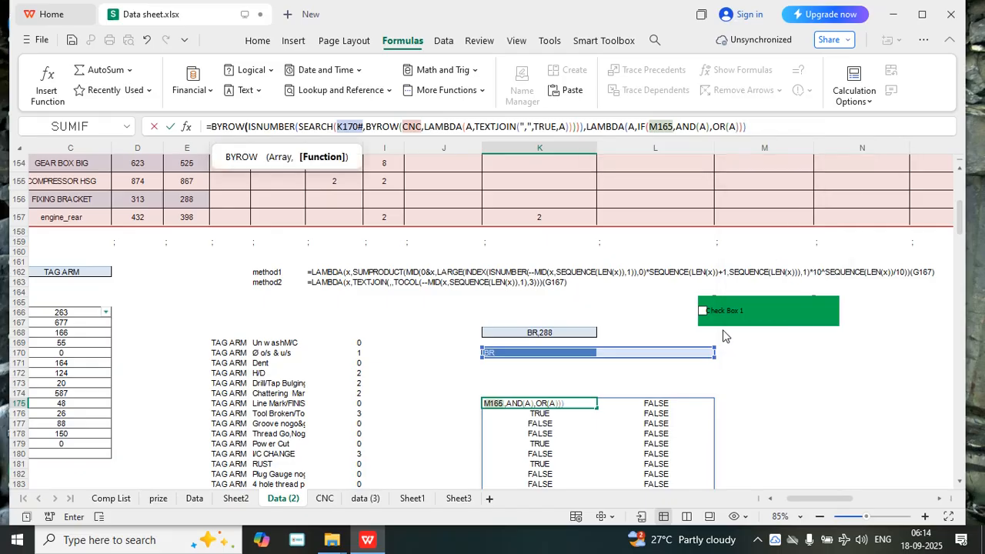
type(")")
Set the IF's value if false to OR(A), close all open functions and enter the formula in K175
key("Return")
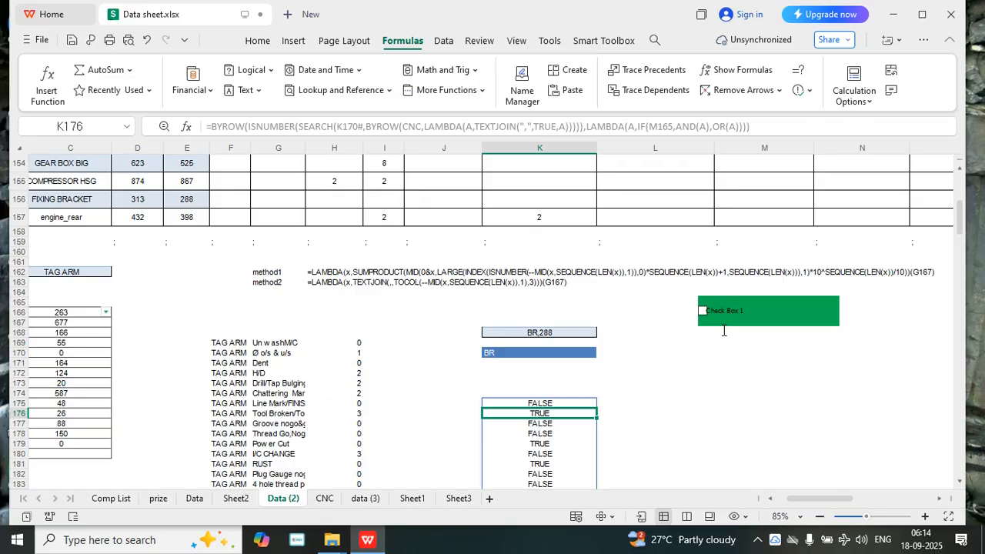
Tick Check Box 1 and examine the TRUE/FALSE results down column K from K175 to the end of the spilled range
scroll(648, 423, "down", 4)
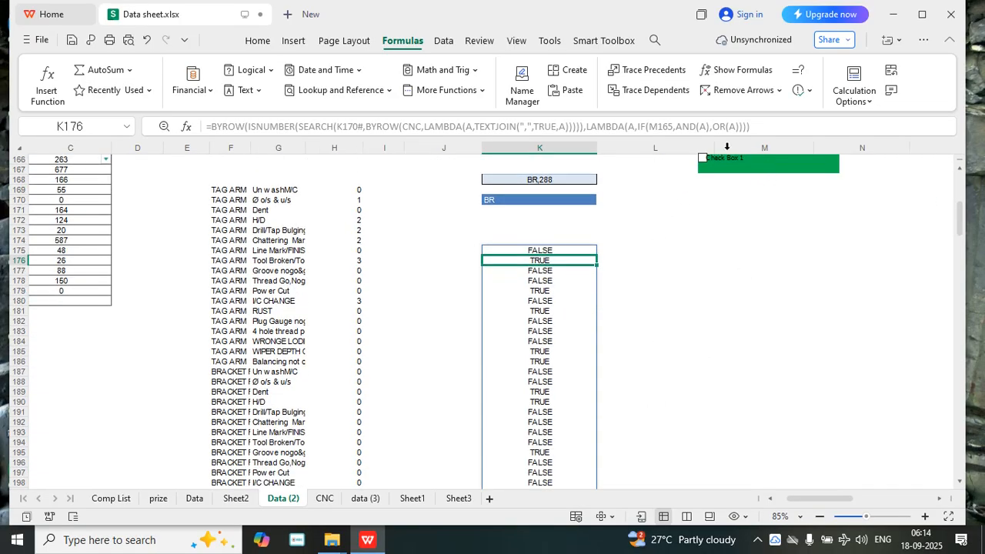
left_click(703, 161)
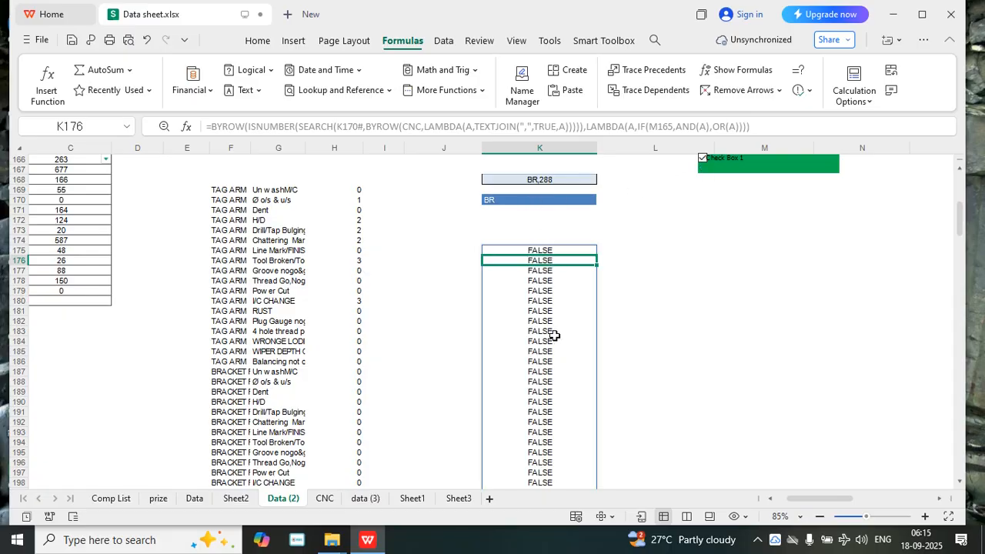
scroll(563, 334, "down", 8)
scroll(563, 334, "down", 20)
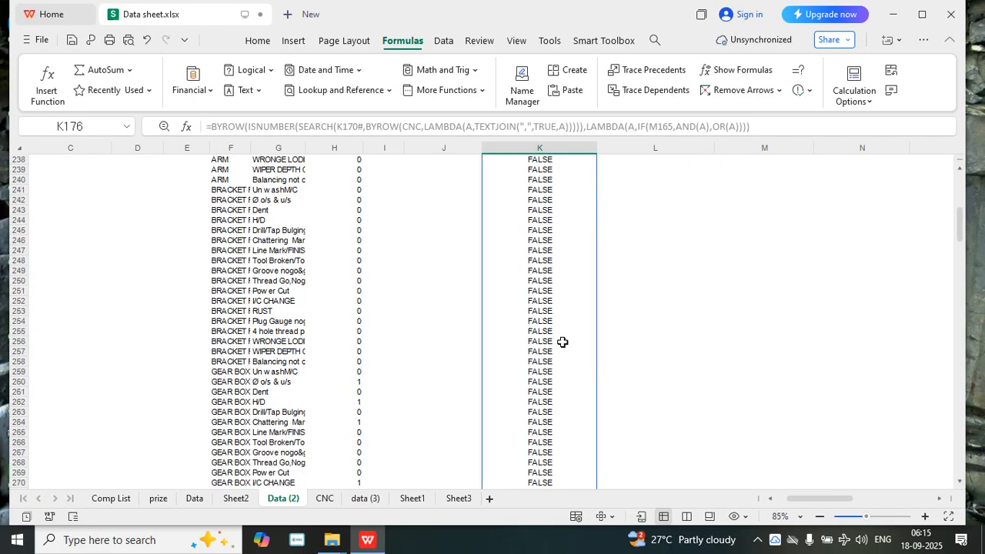
scroll(563, 348, "down", 11)
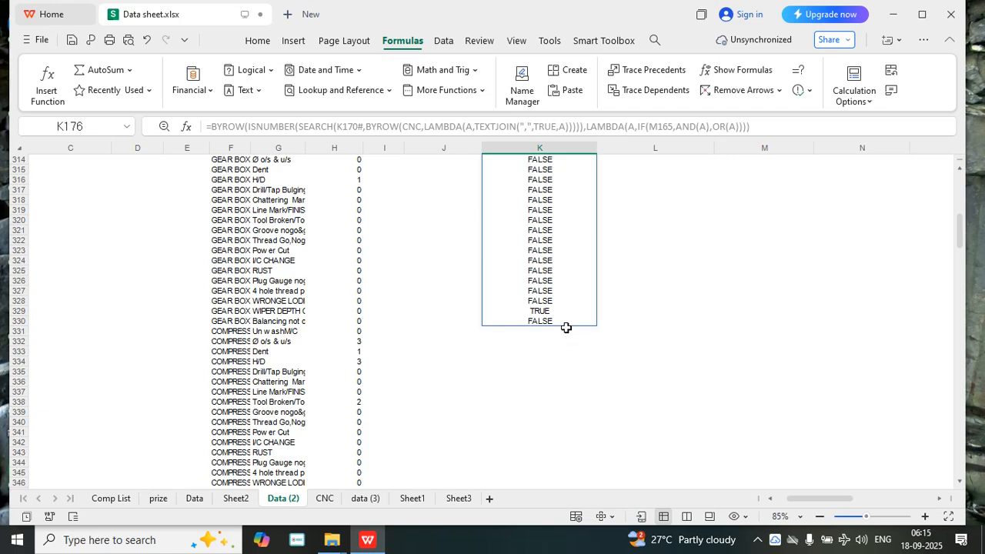
scroll(580, 330, "up", 20)
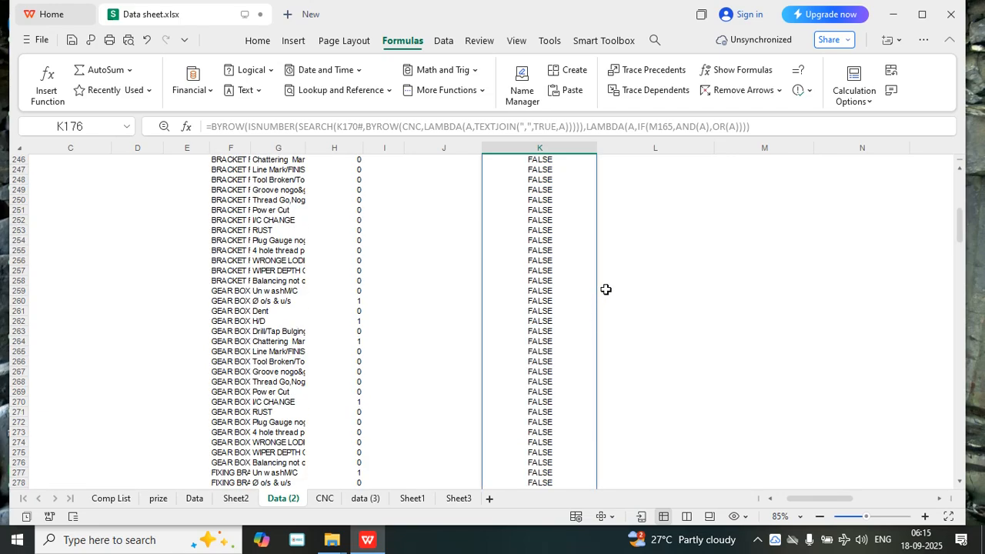
scroll(577, 287, "up", 13)
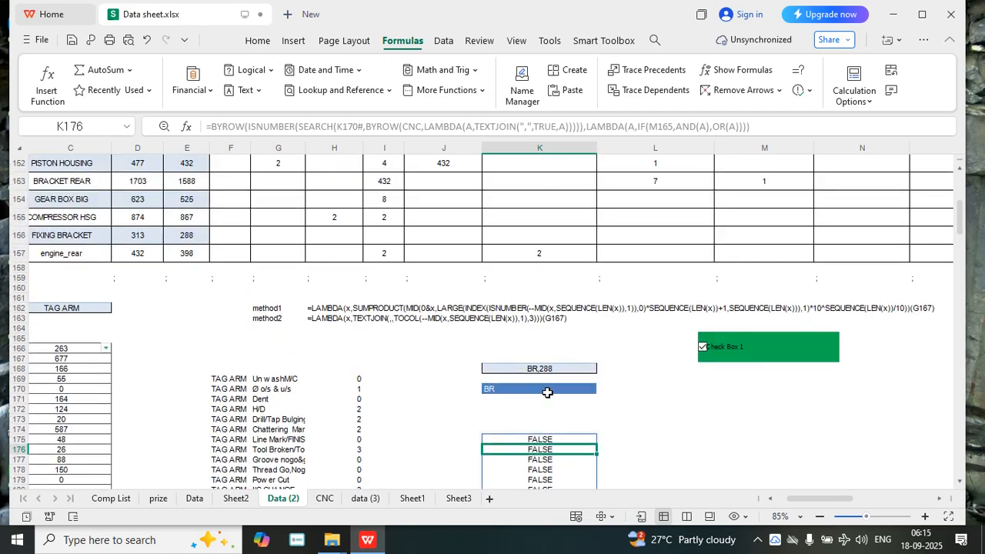
scroll(556, 355, "down", 6)
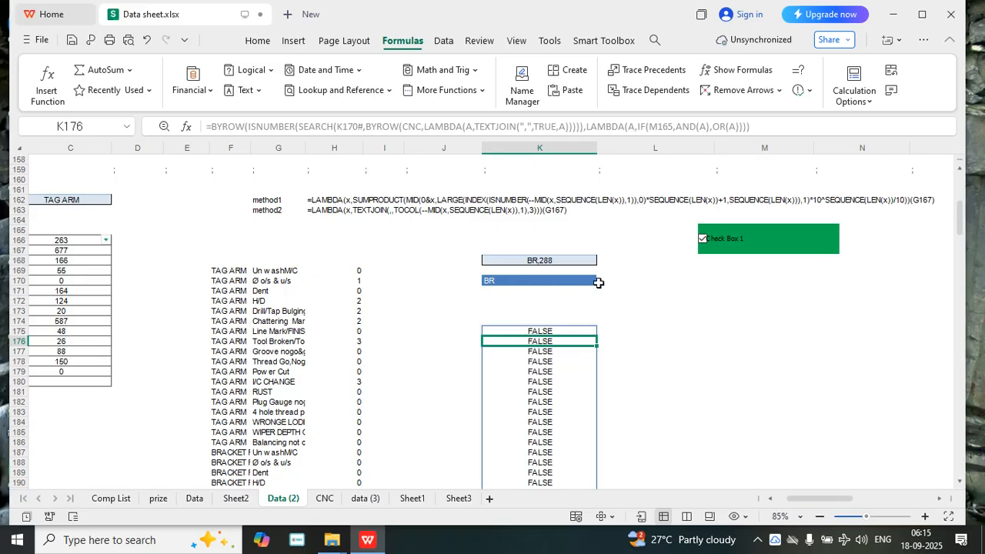
Put a FILTER in front of the outer BYROW in the K175 formula, with CNC as its array
left_click(550, 332)
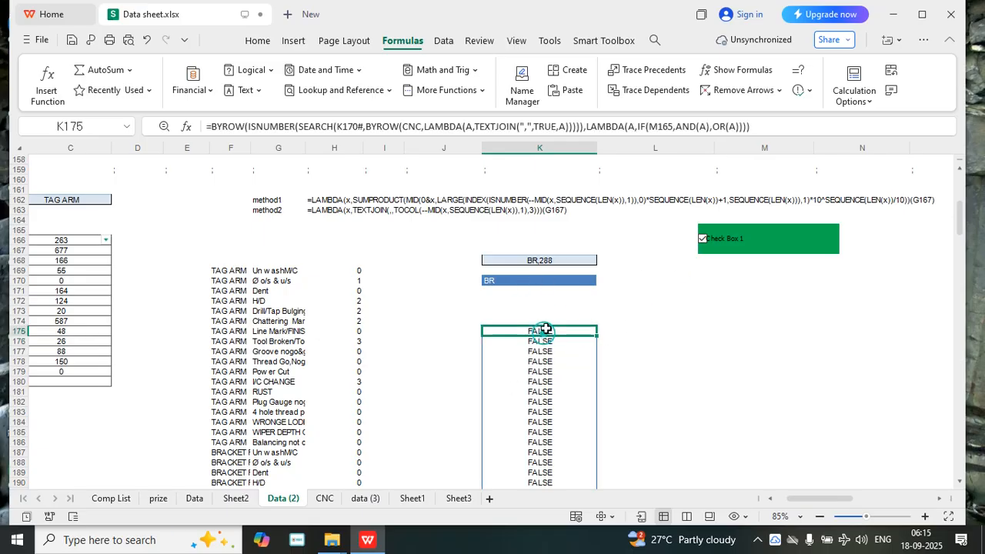
left_click(213, 125)
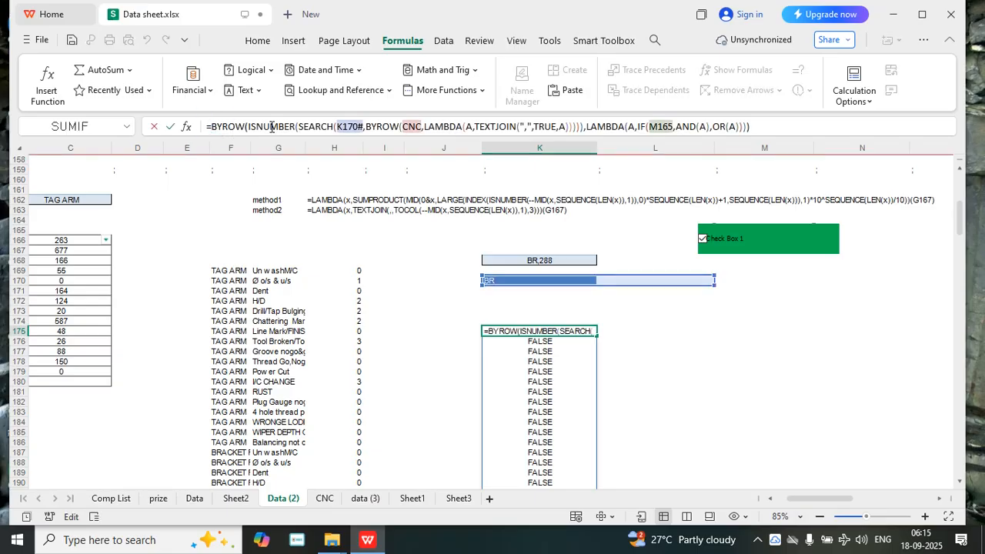
type("FILTER")
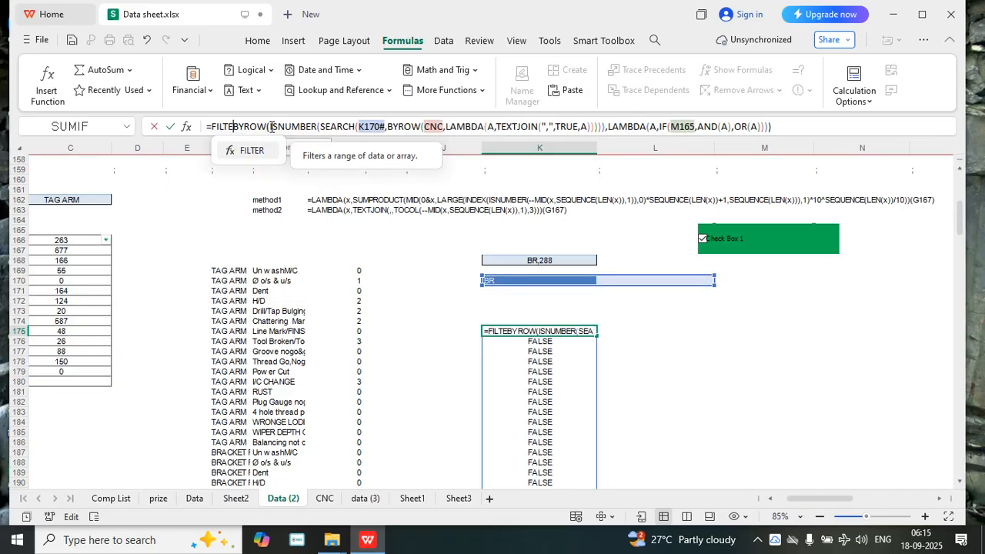
type("(")
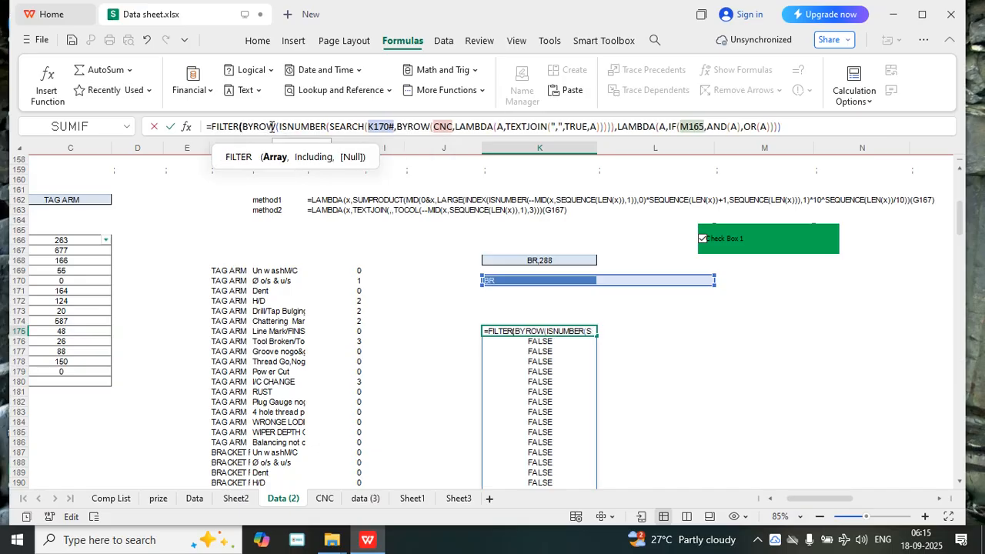
type("C")
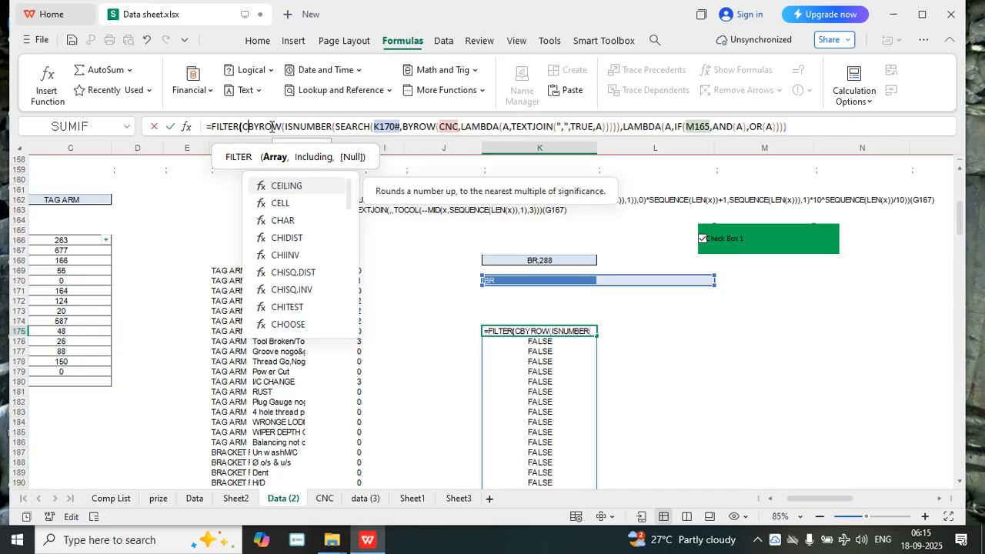
type("NC,")
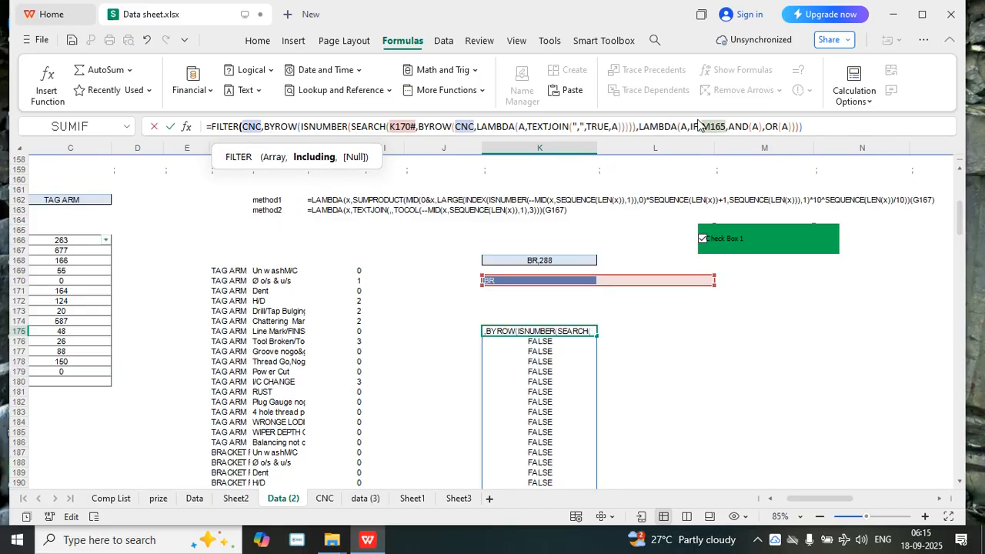
Finish the FILTER formula in K175 with "NO DATA" as its no-match value, and untick Check Box 1
left_click(813, 125)
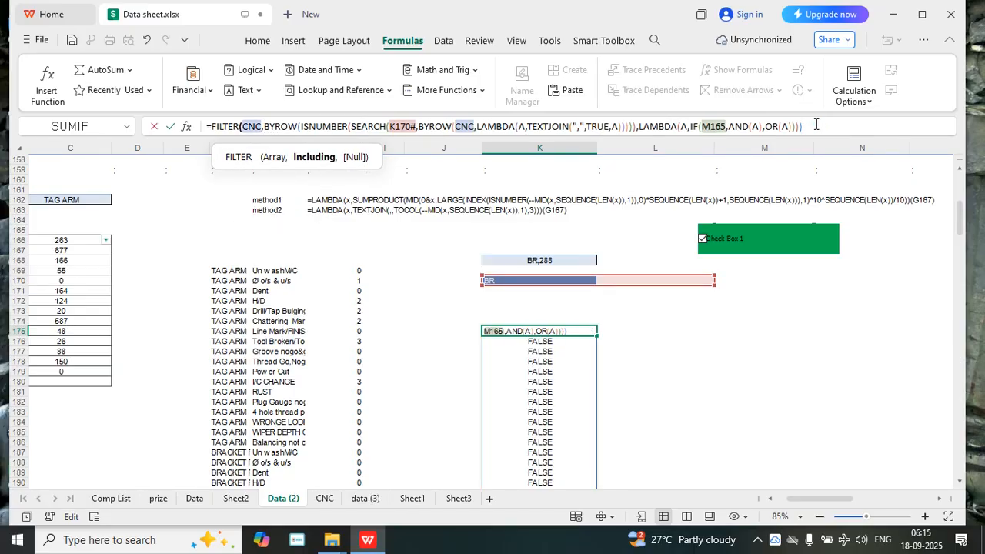
type(",")
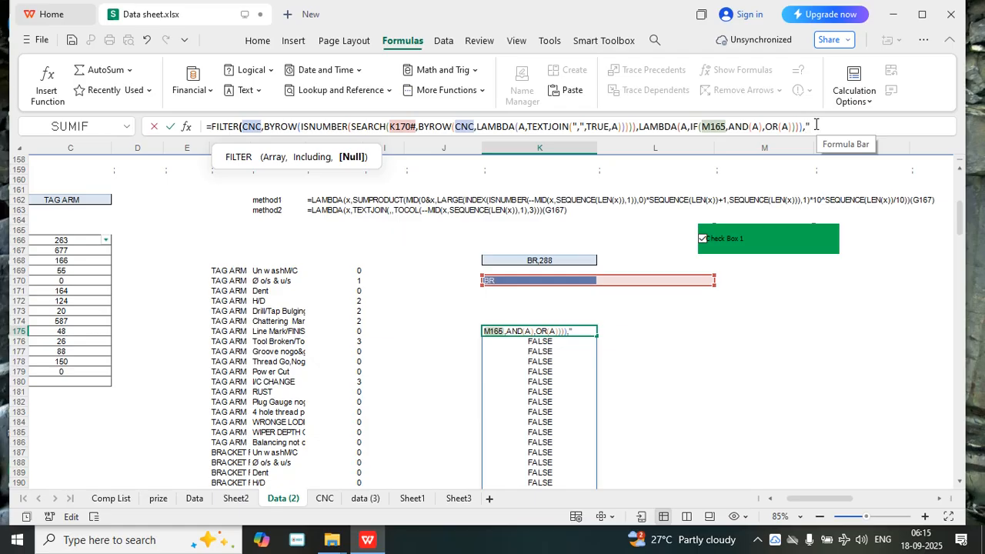
type("O DATA")
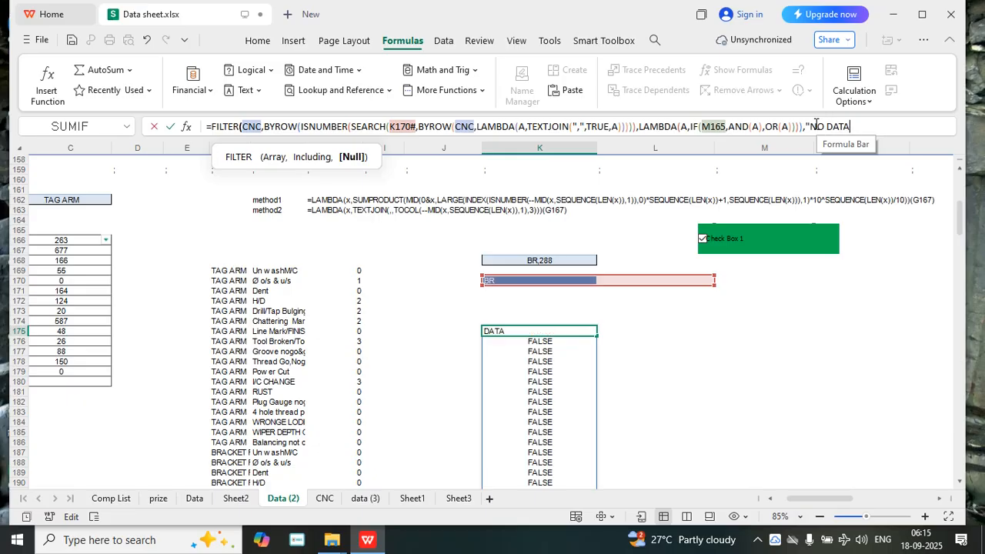
type("\")")
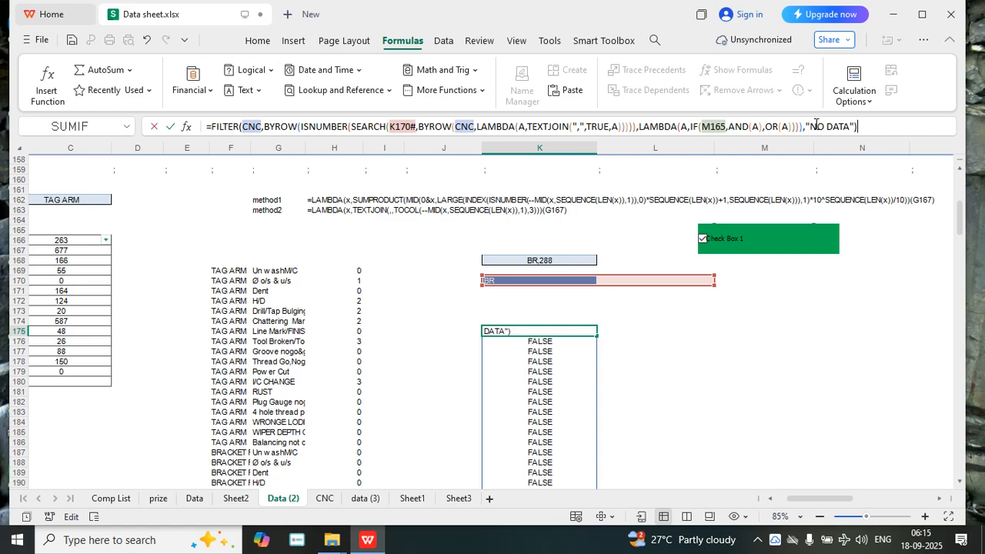
key("Return")
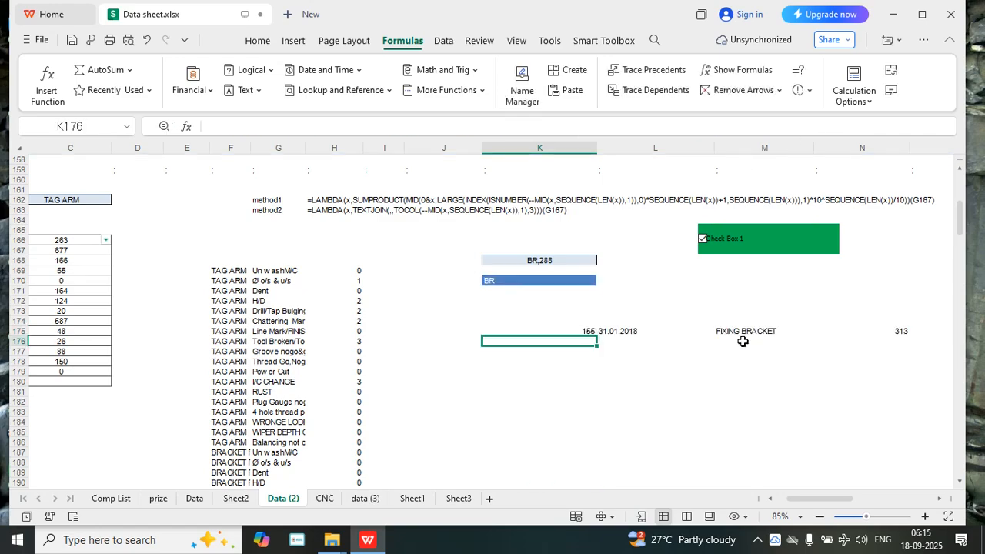
left_click(703, 239)
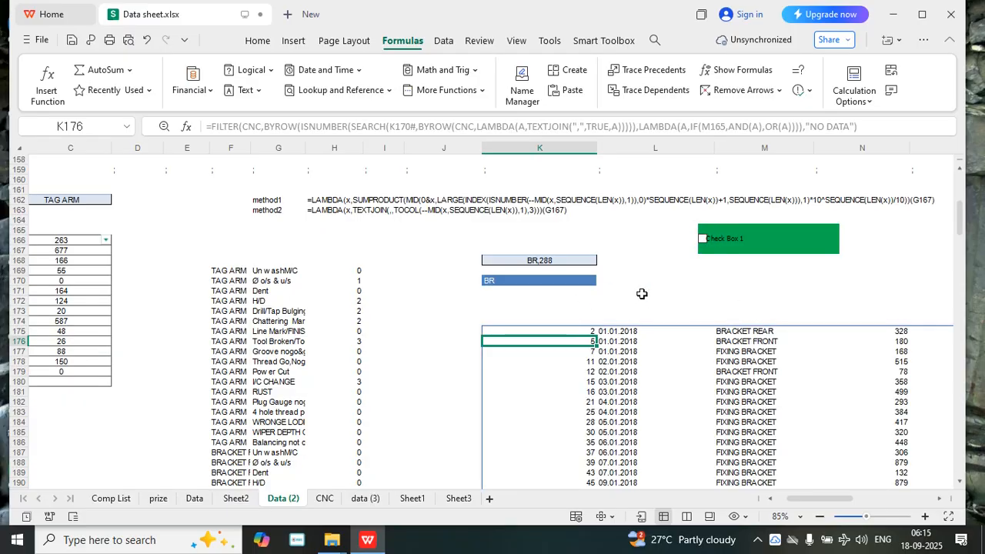
Start wrapping the K175 formula in a LAMBDA function placed in front of its FILTER
scroll(750, 369, "down", 13)
scroll(750, 397, "up", 13)
scroll(723, 339, "up", 2)
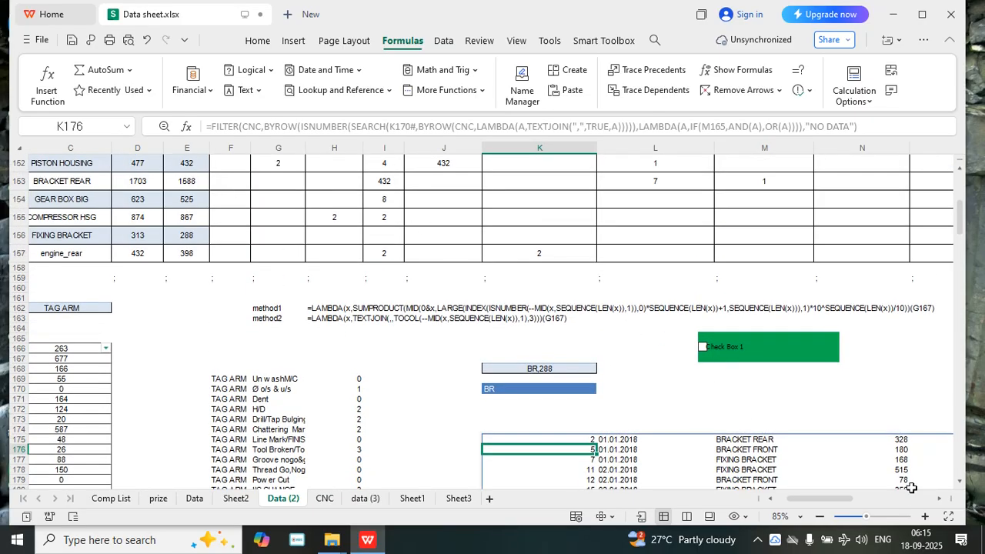
mouse_move(823, 498)
left_mouse_down()
mouse_move(839, 501)
mouse_move(825, 495)
left_mouse_up()
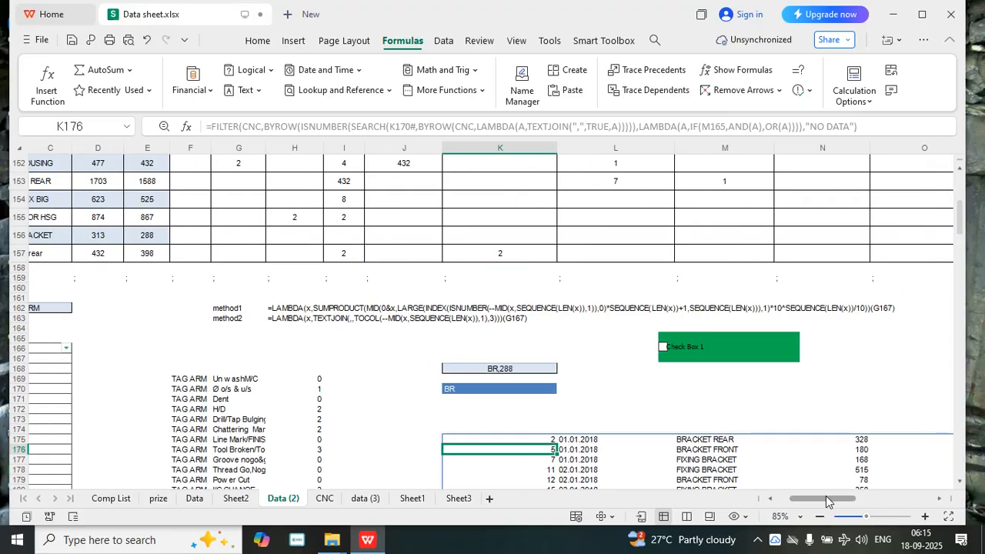
scroll(585, 372, "down", 1)
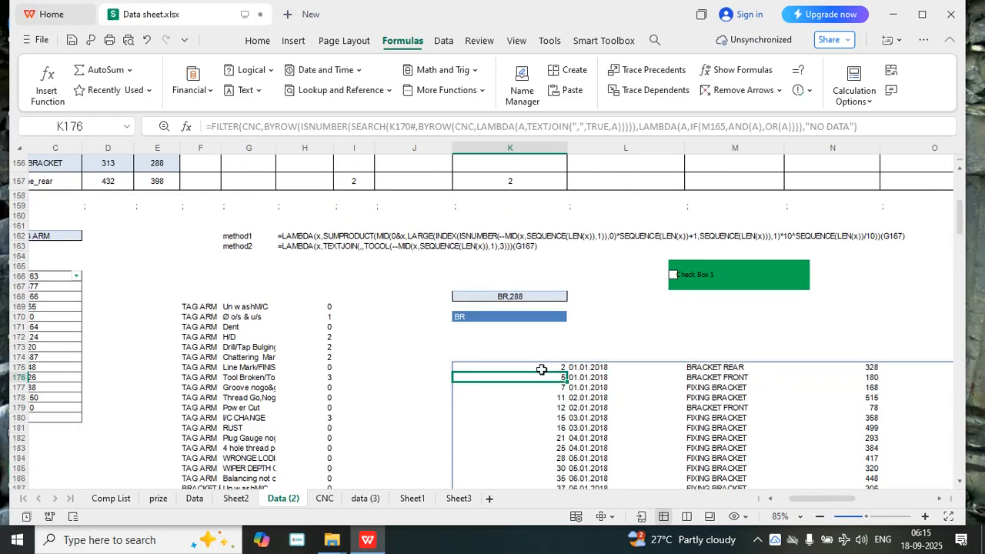
left_click(542, 368)
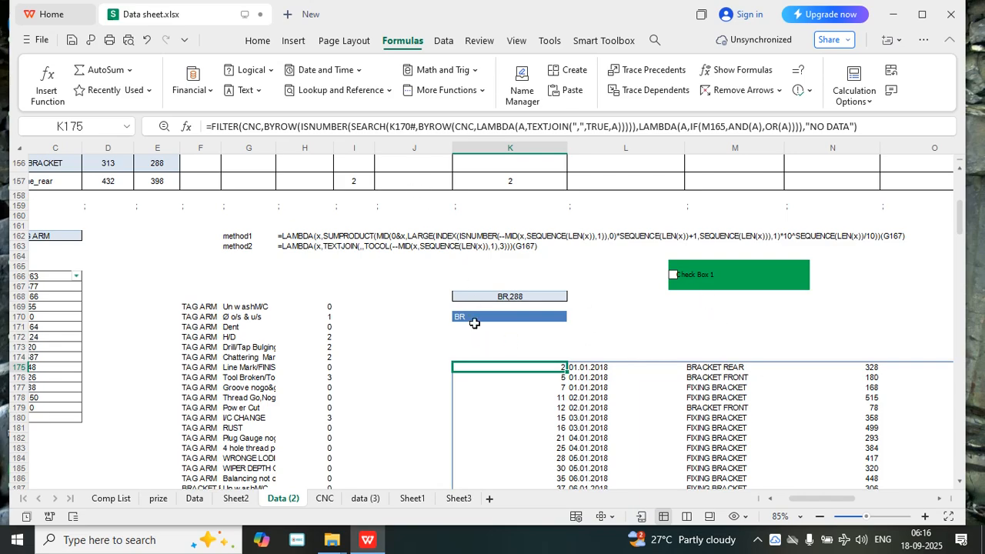
left_click(212, 128)
type("LAMBDA")
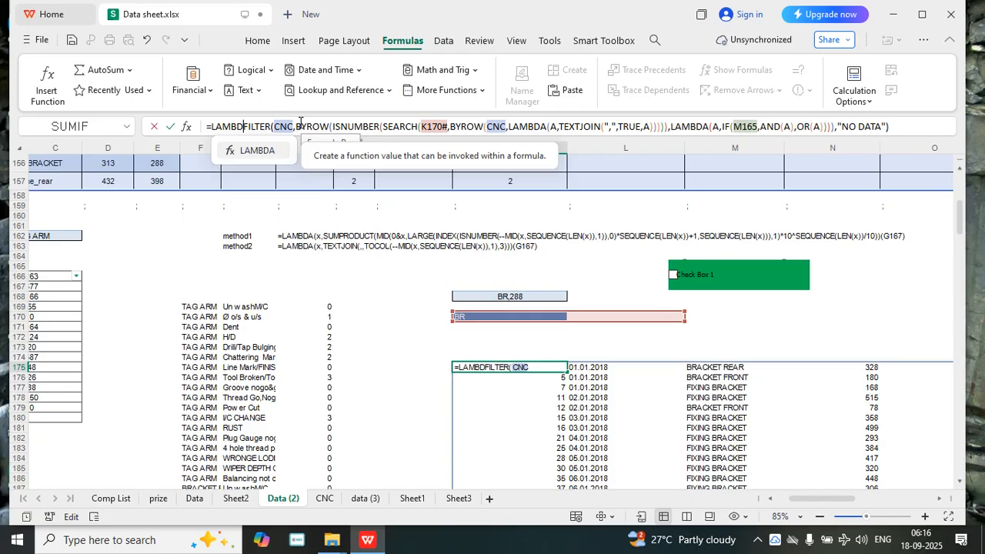
type("(")
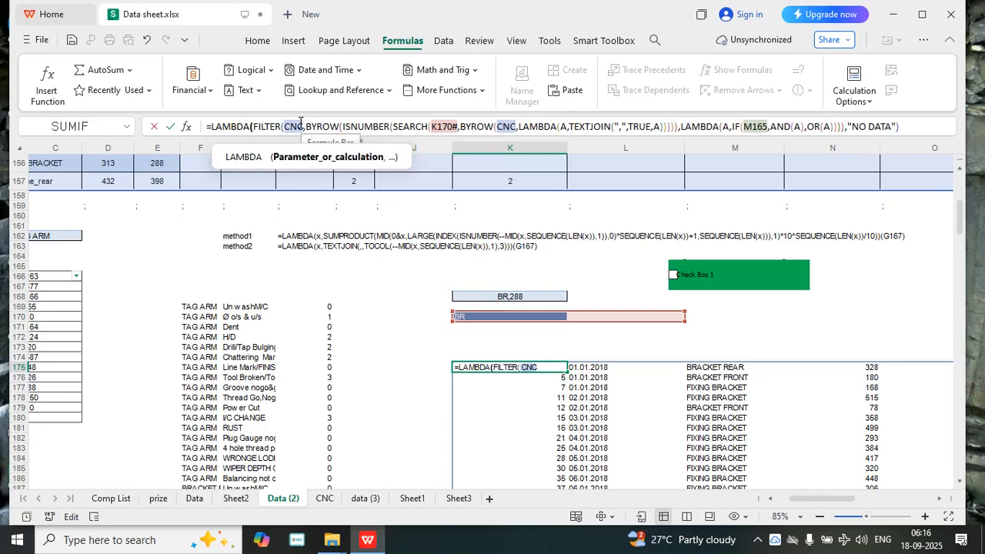
type("A,")
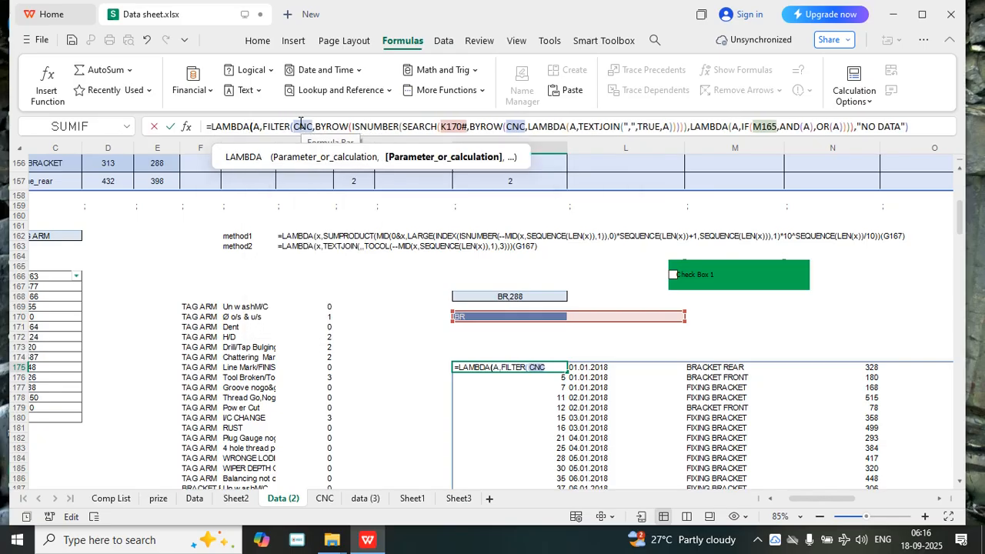
type("B")
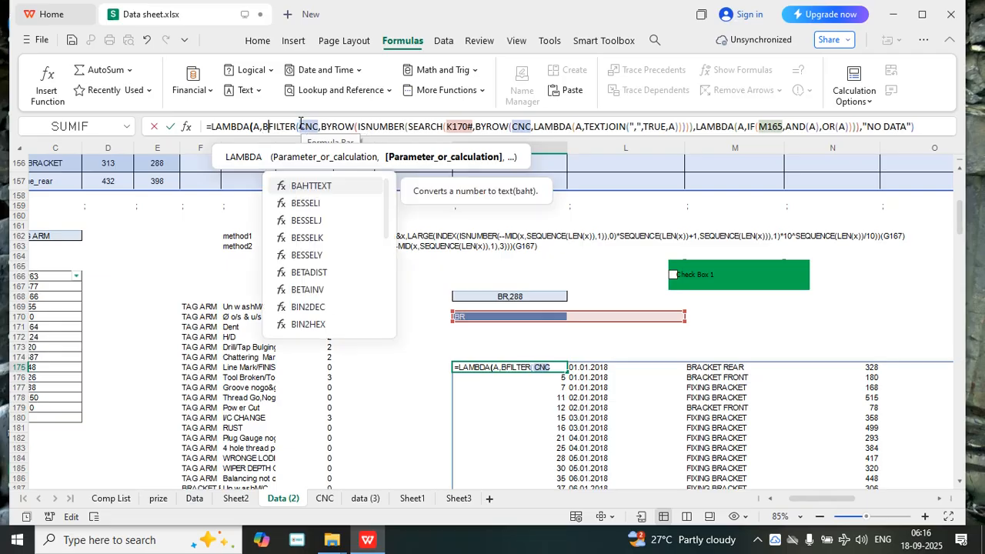
type(",C")
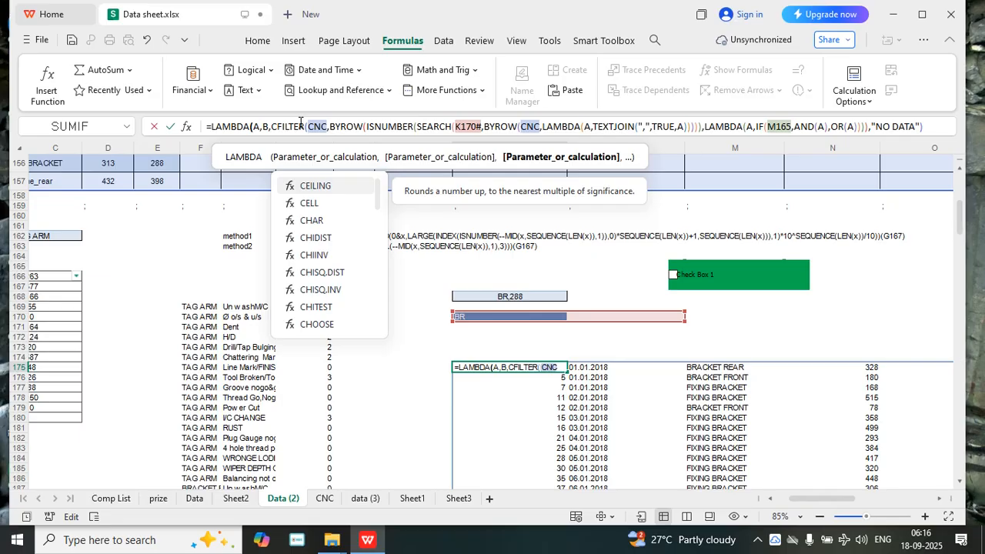
type(",LA")
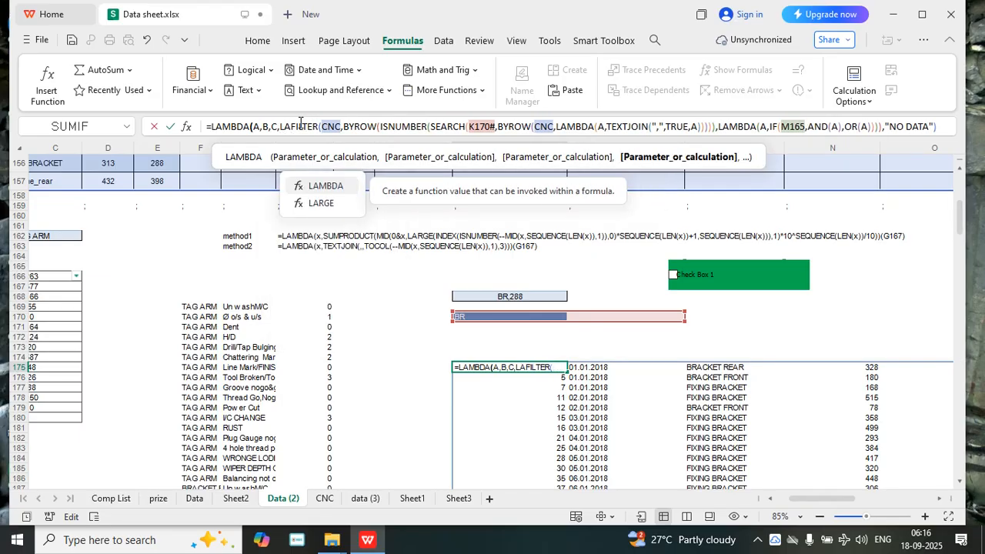
Declare A, B and C as the parameters of the outer LAMBDA in K175
key("BackSpace")
key("BackSpace")
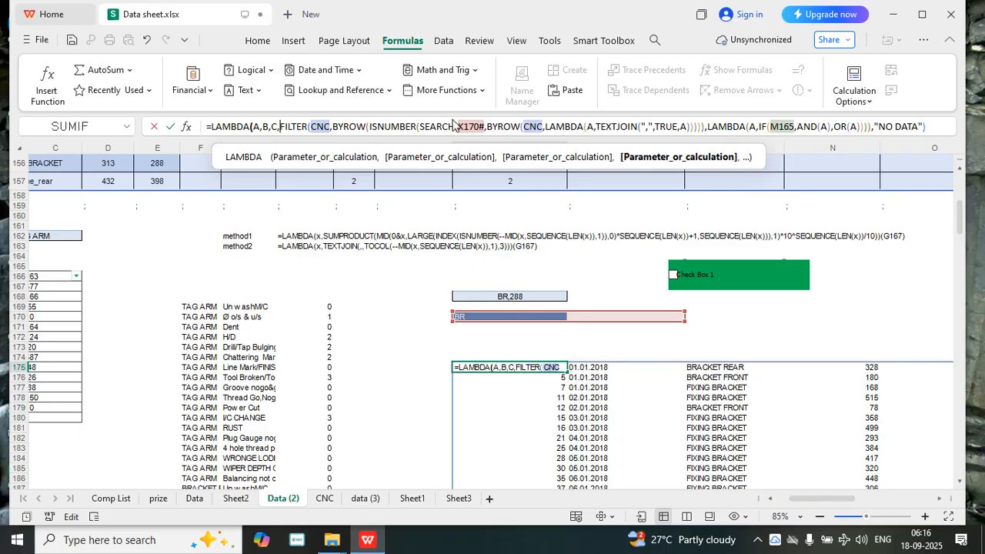
Replace both CNC references in the K175 formula with A, and SEARCH's find text K170# with B
left_click_drag(331, 127, 310, 127)
key("BackSpace")
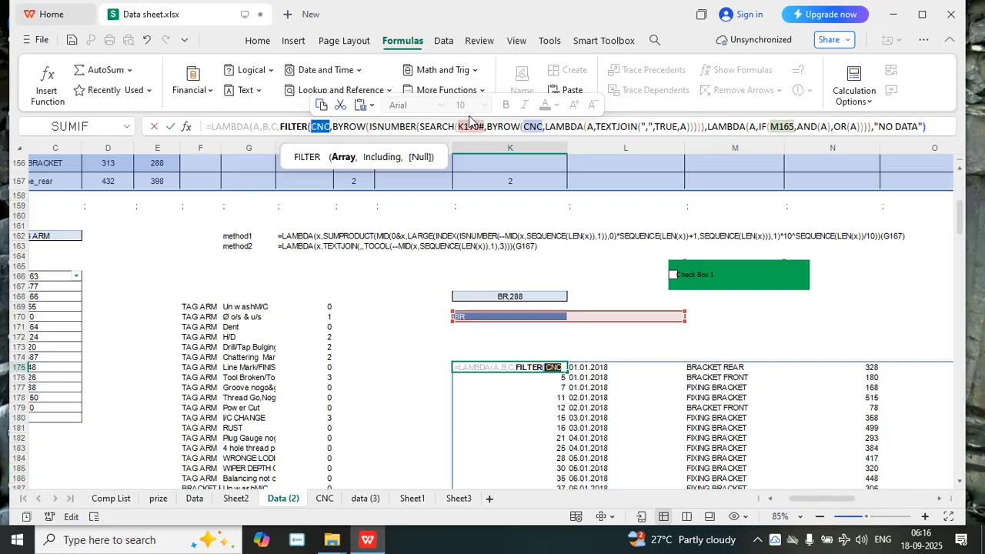
type("A")
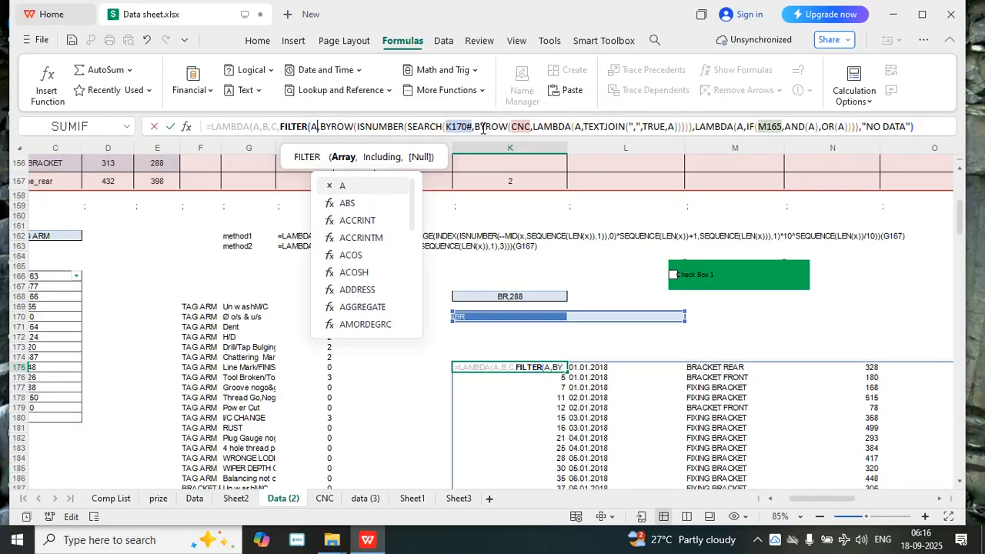
left_click_drag(471, 127, 446, 123)
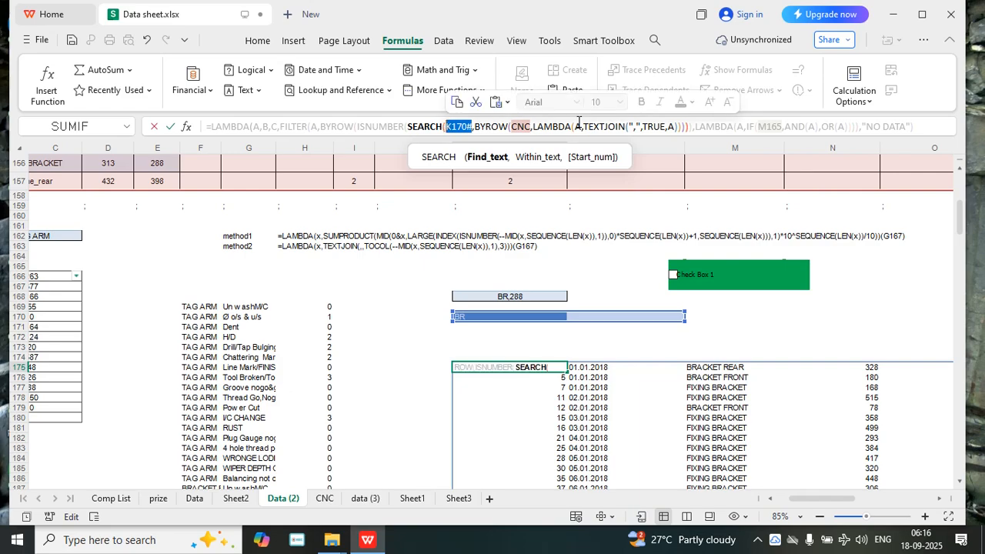
type("B")
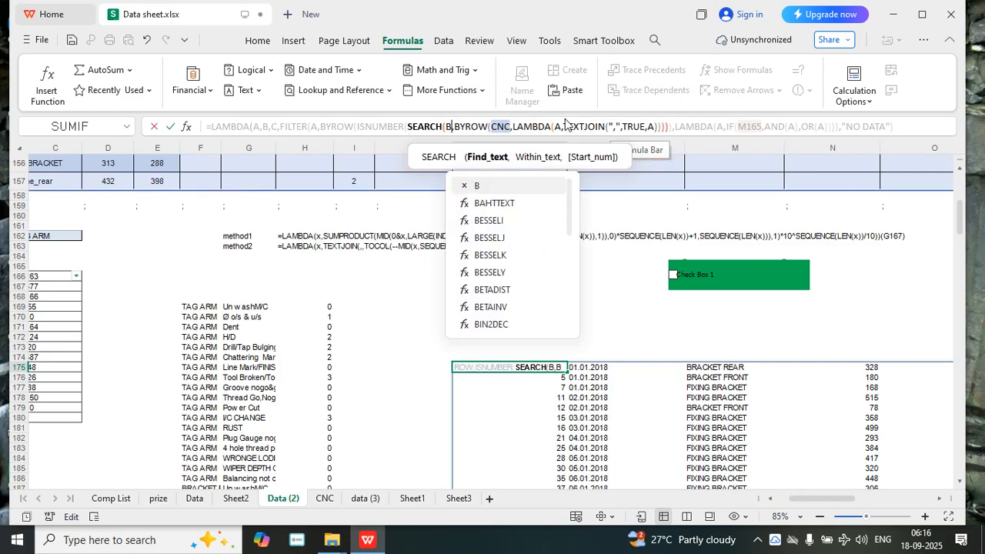
double_click(504, 126)
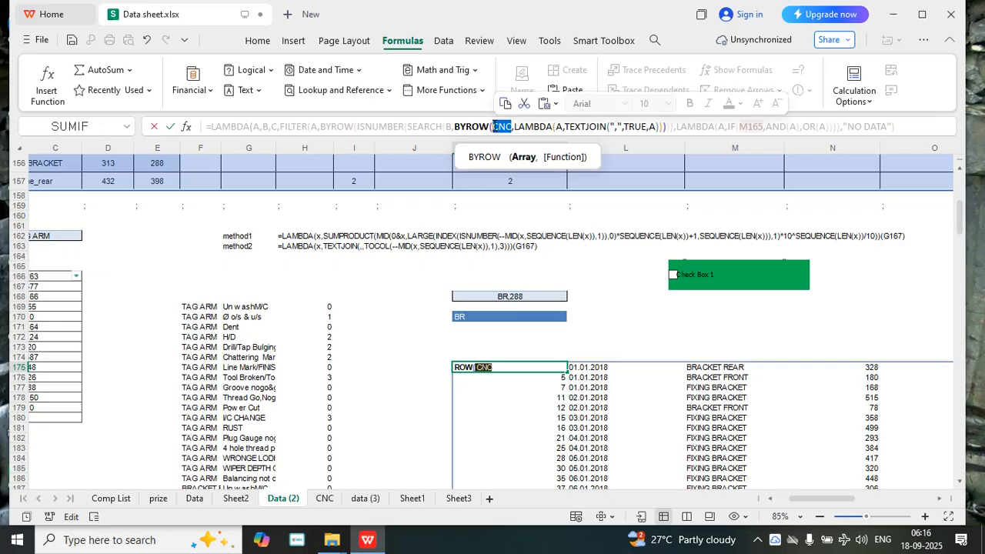
type("A")
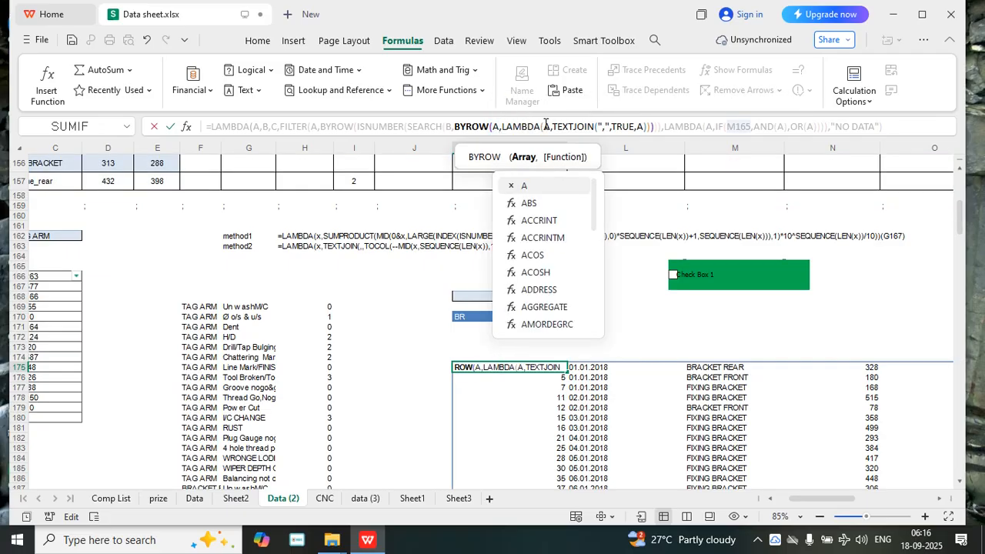
left_click(550, 127)
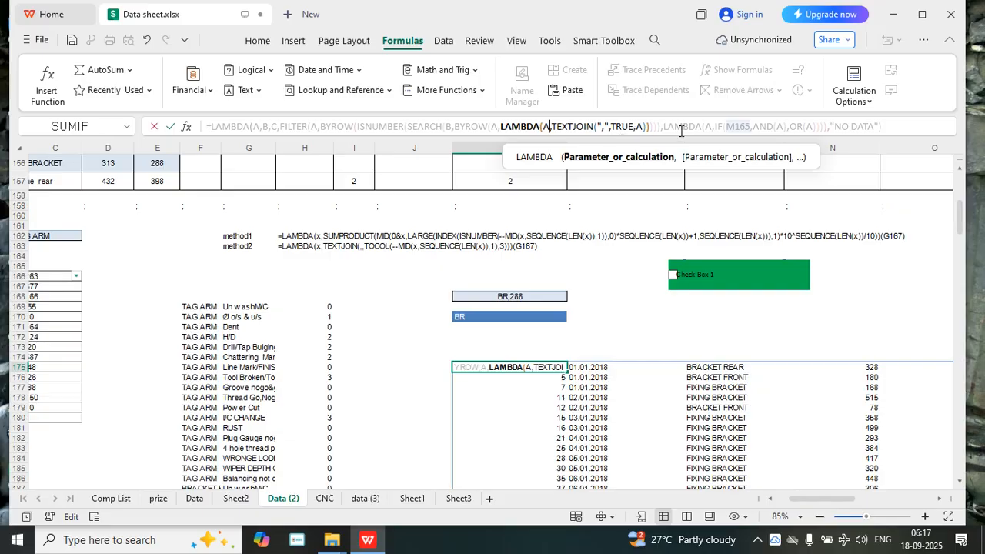
Replace M165 with C as the IF's logical test in the K175 formula
mouse_move(725, 127)
left_mouse_down()
mouse_move(746, 128)
mouse_move(729, 127)
left_mouse_up()
left_click(746, 127)
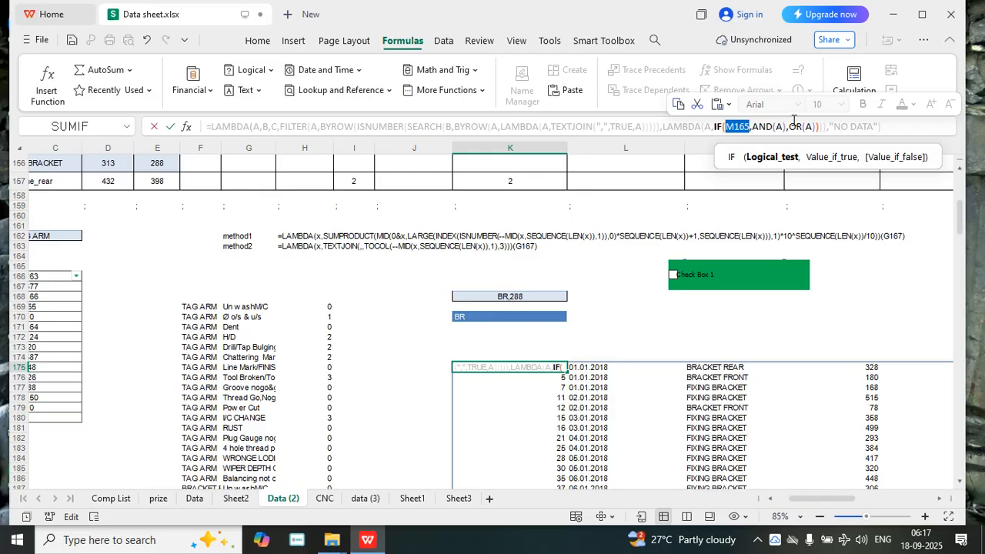
type("C")
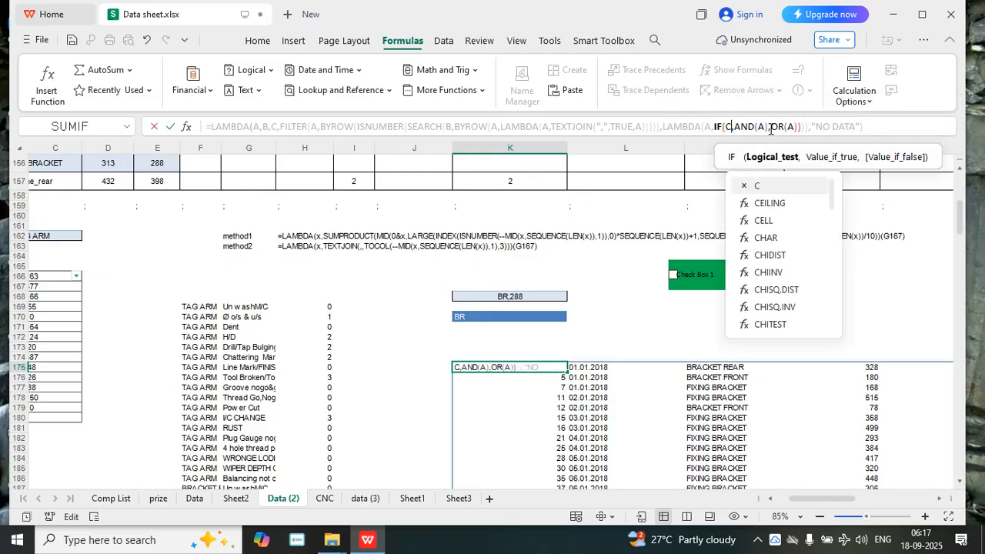
left_click(763, 126)
left_click(798, 127)
left_click(828, 126)
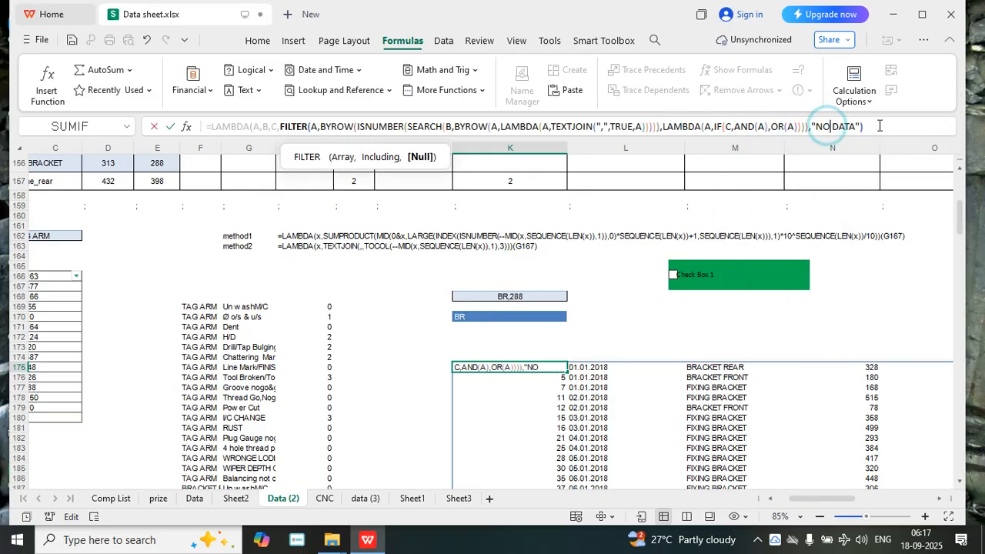
Close the outer LAMBDA in K175, call it with the arguments (CNC,K170#,M165) and enter the formula
left_click(877, 127)
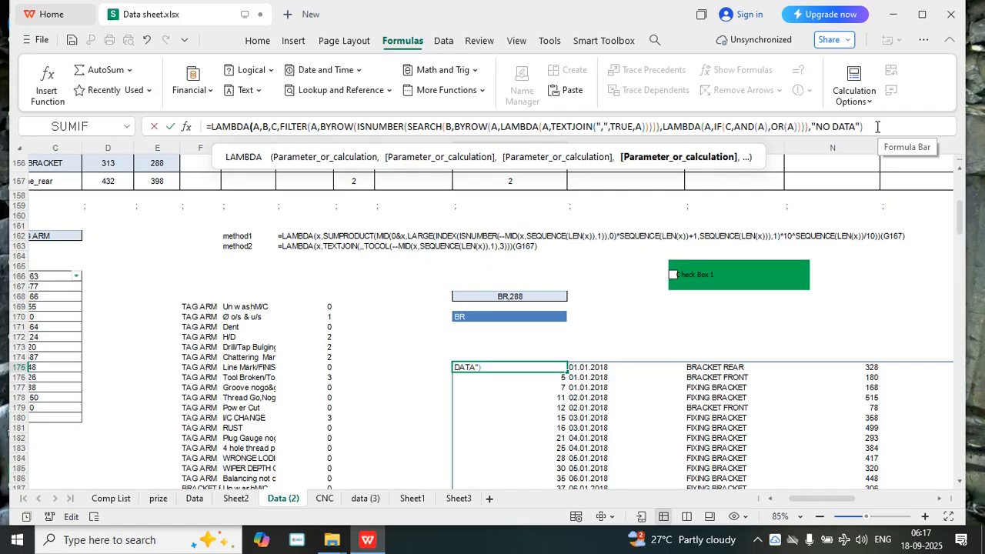
type(")")
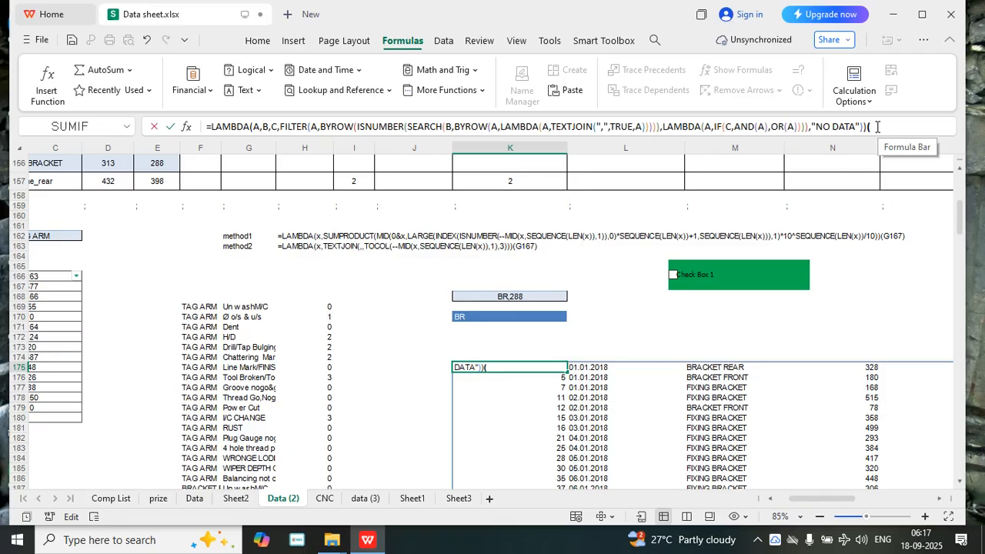
type("(CNC")
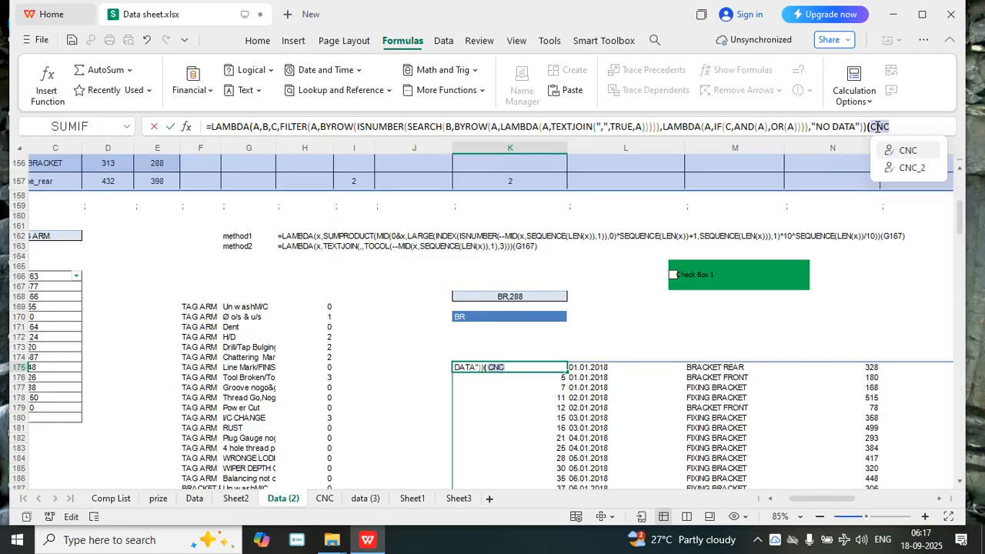
type(",")
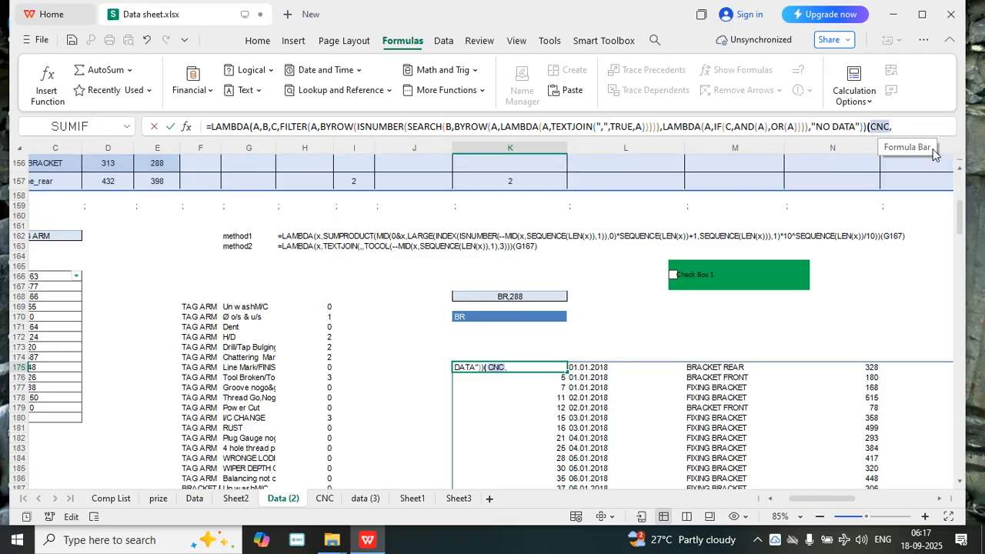
left_click(479, 317)
type("#")
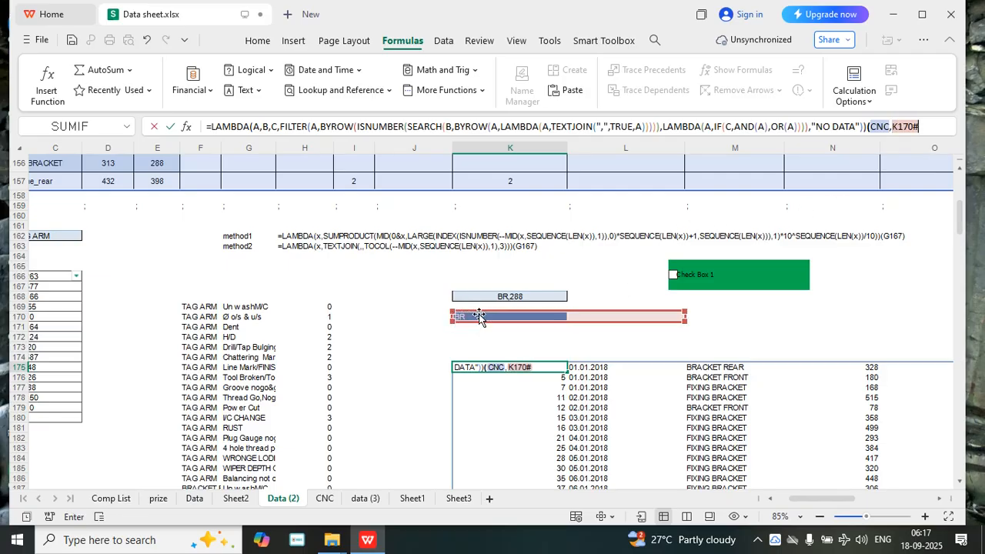
type(",")
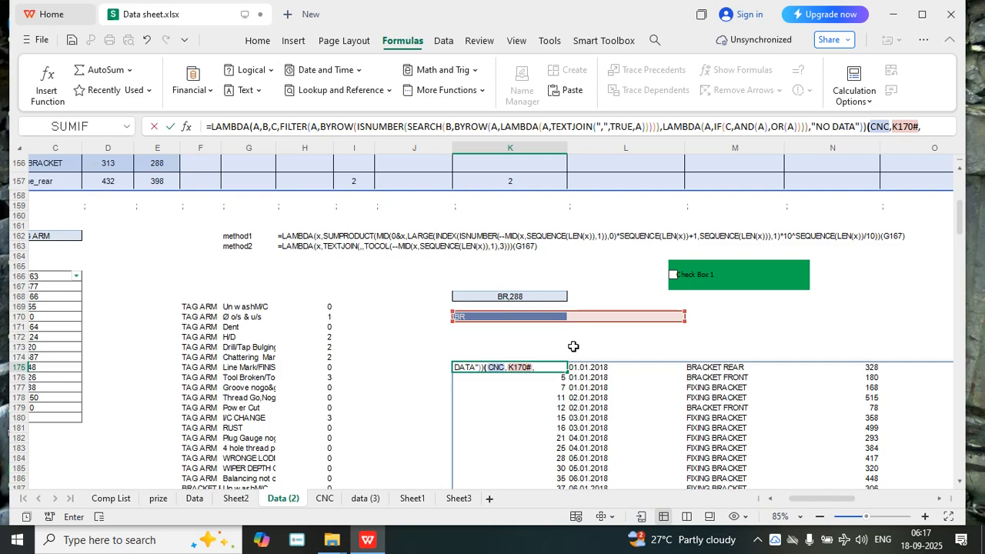
left_click(692, 295)
key("Up")
key("Up")
key("Up")
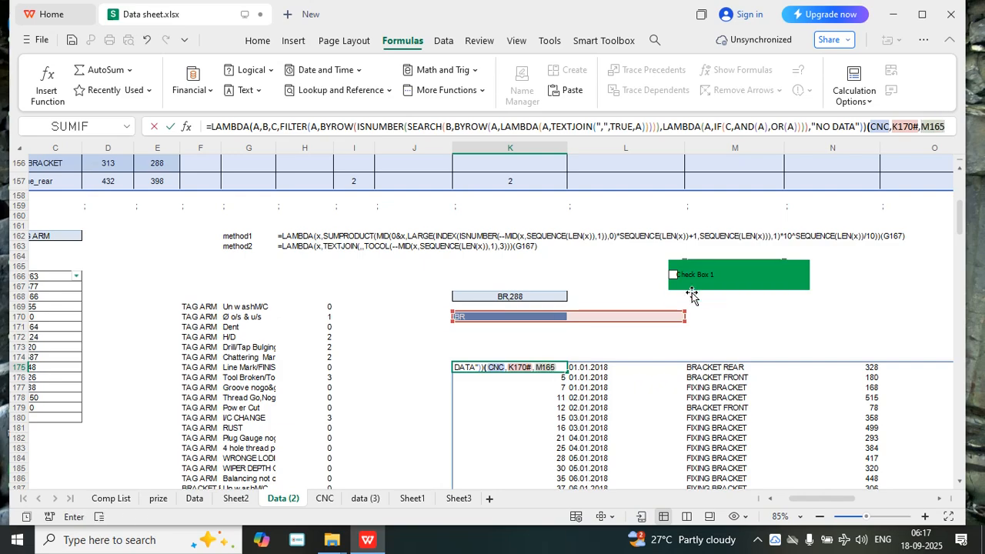
key("Return")
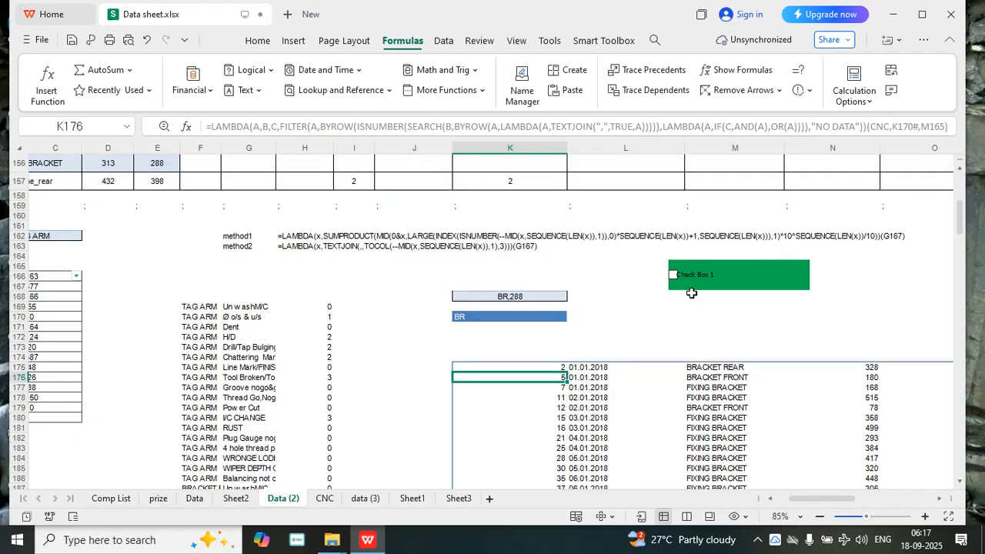
Copy the LAMBDA definition from K175 without its (CNC,K170#,M165) call, leave the cell unedited and open the Name Manager
left_click(529, 367)
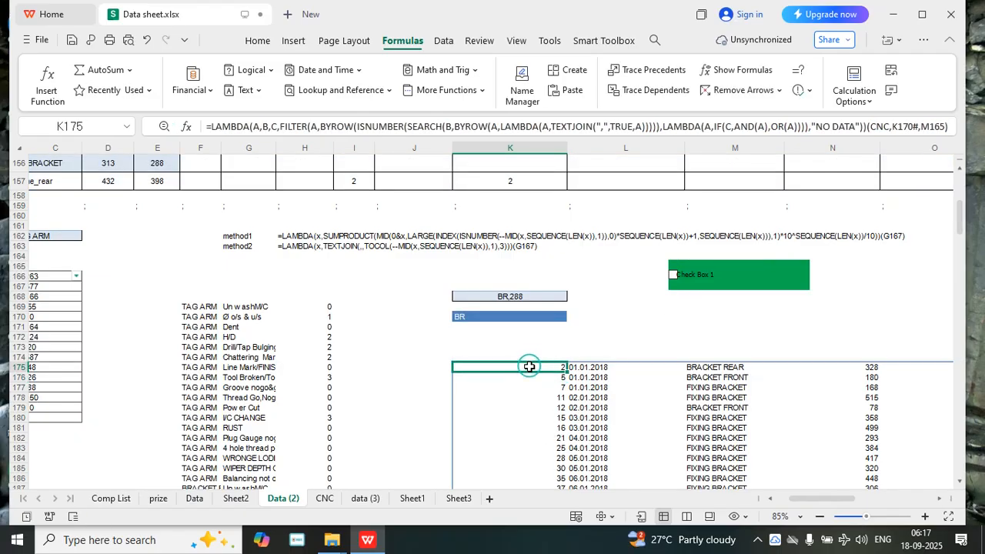
left_click(868, 127)
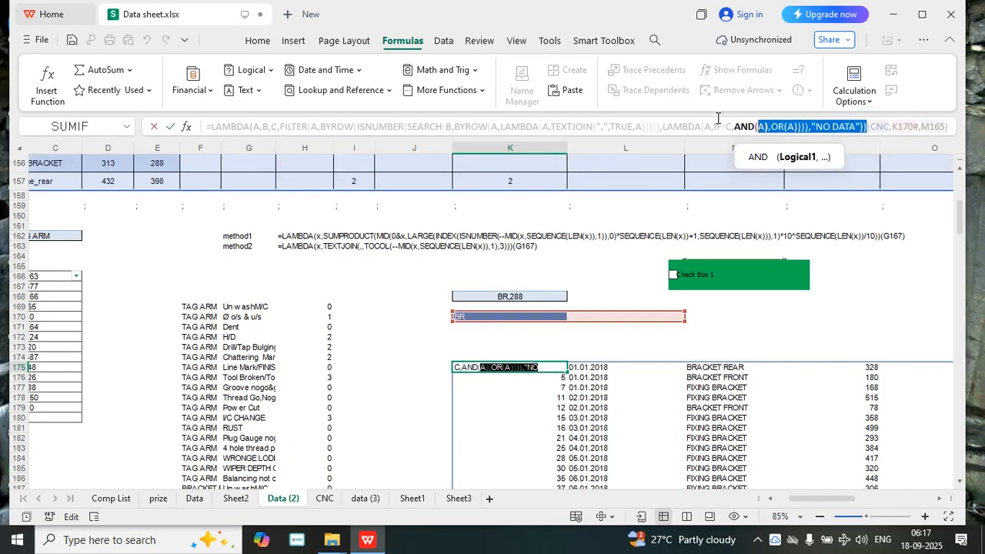
left_click_drag(868, 127, 167, 123)
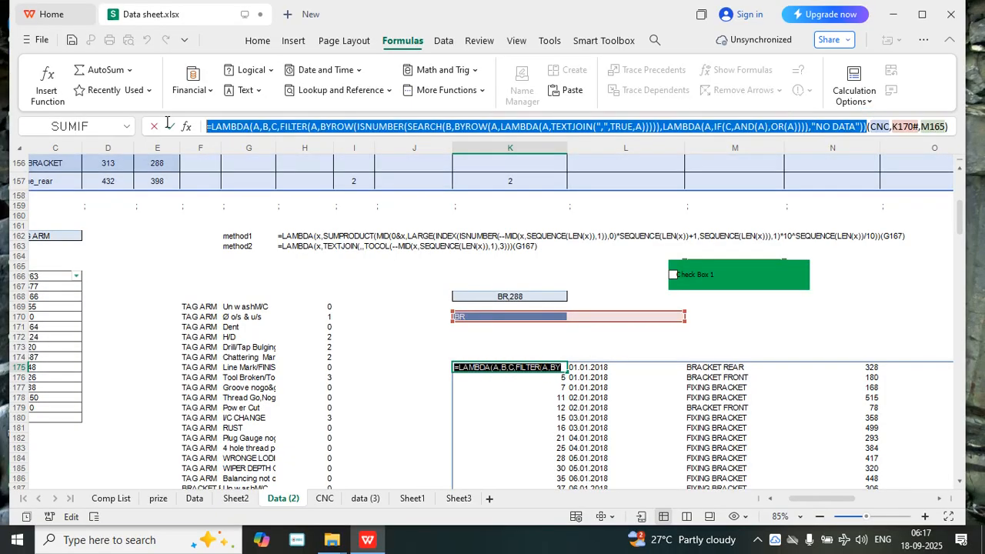
right_click(233, 131)
left_click(251, 145)
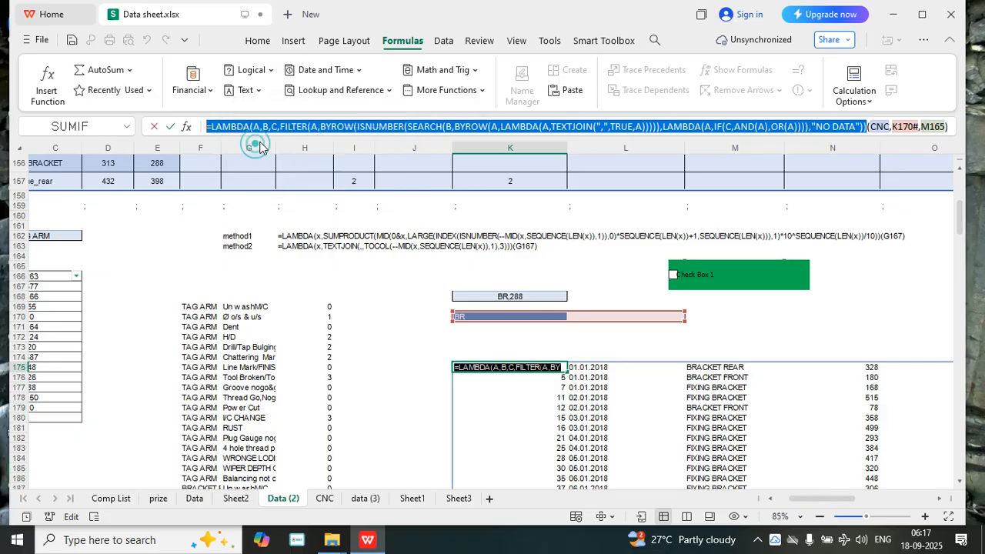
key("Escape")
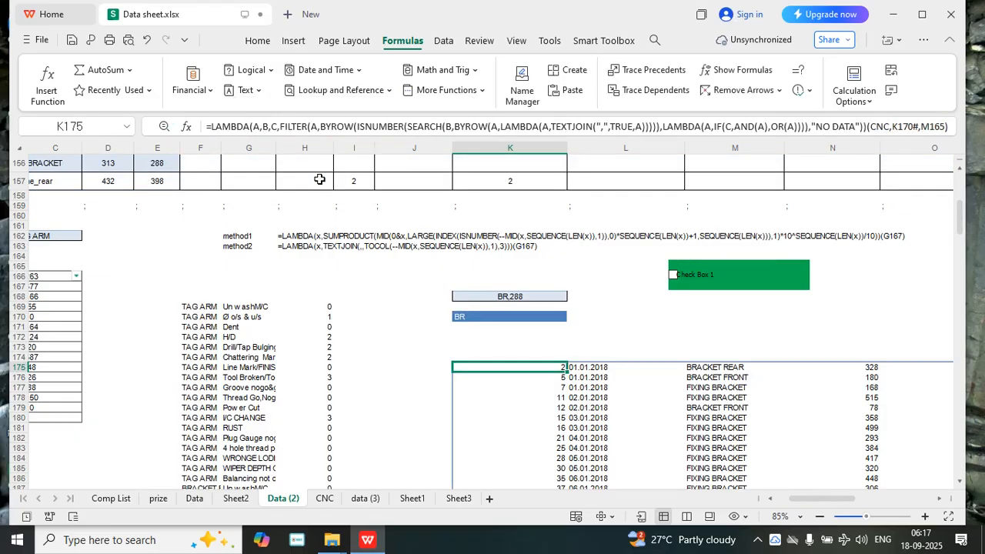
left_click(522, 93)
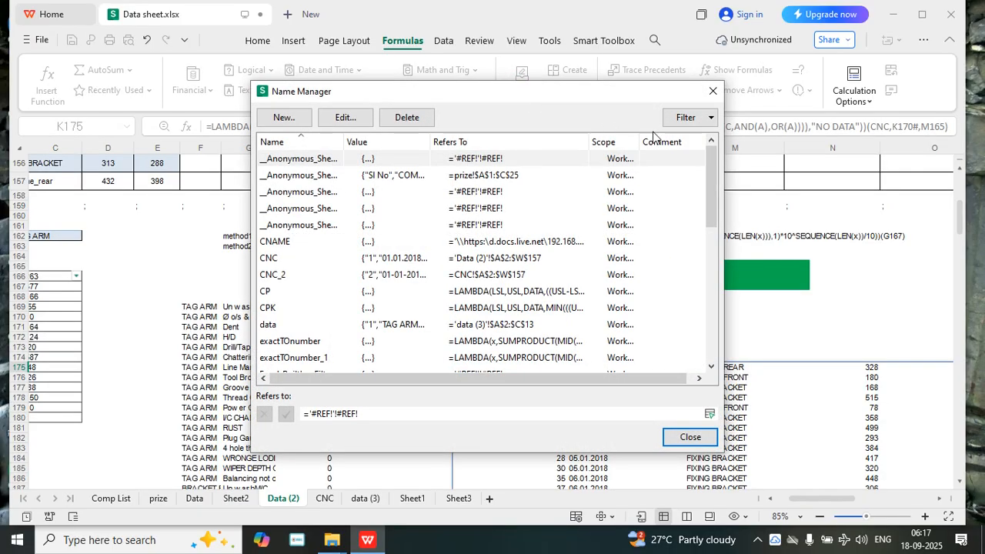
Start a new workbook-scoped defined name called OWEN_FILTER
left_click(282, 118)
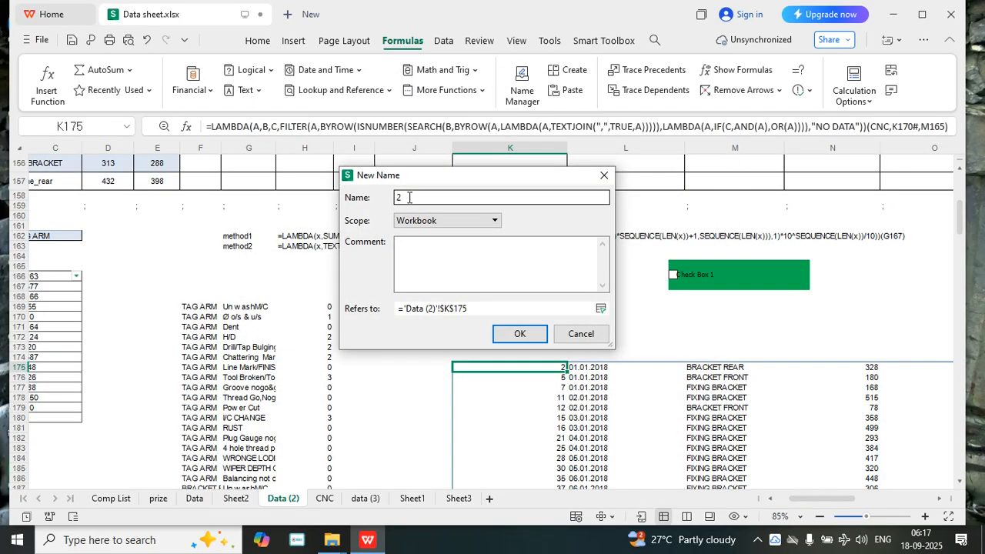
type("OWEN_")
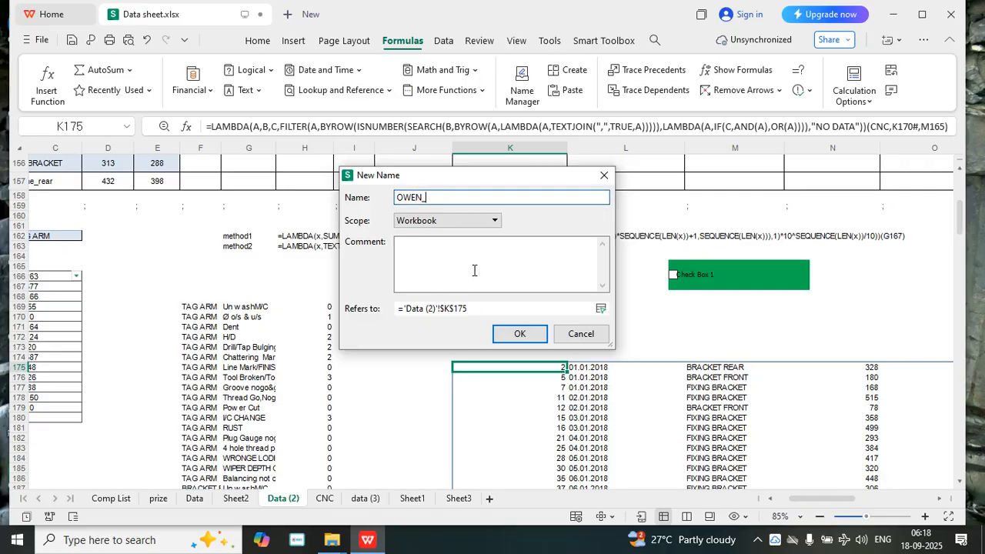
type("ER")
Replace the OWEN_FILTER name's reference to K175 with the copied LAMBDA definition, save the name and close the Name Manager
left_click(475, 310)
left_click(401, 311)
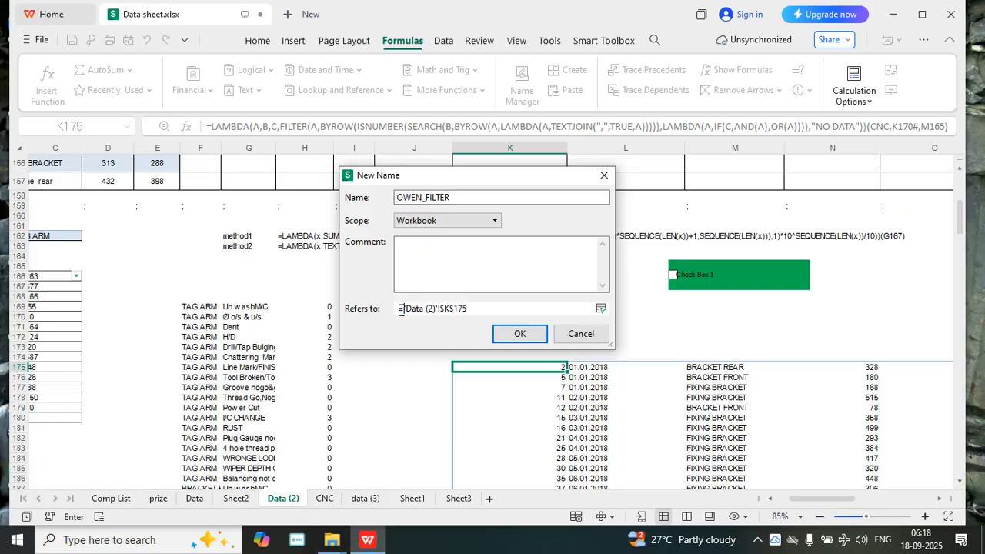
left_click(484, 308)
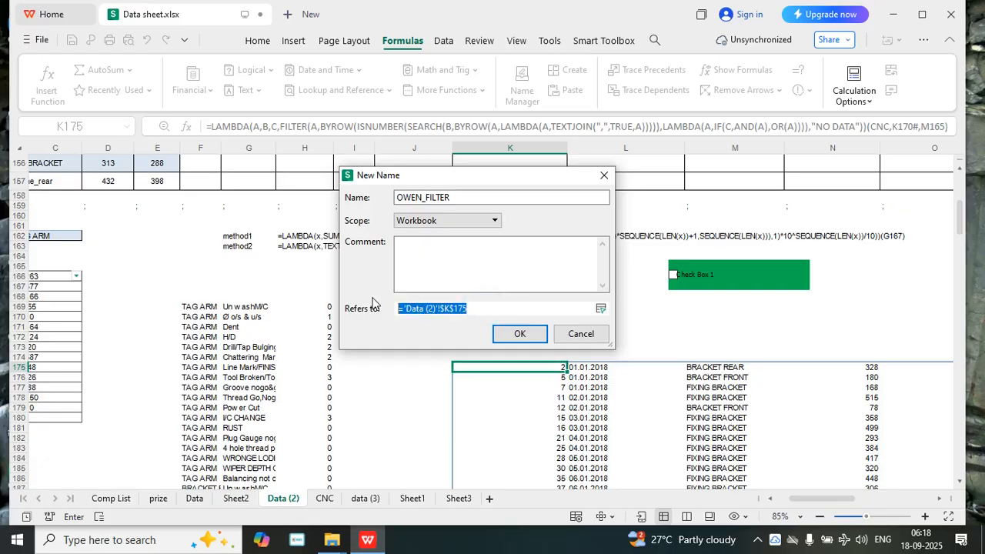
key("ctrl+v")
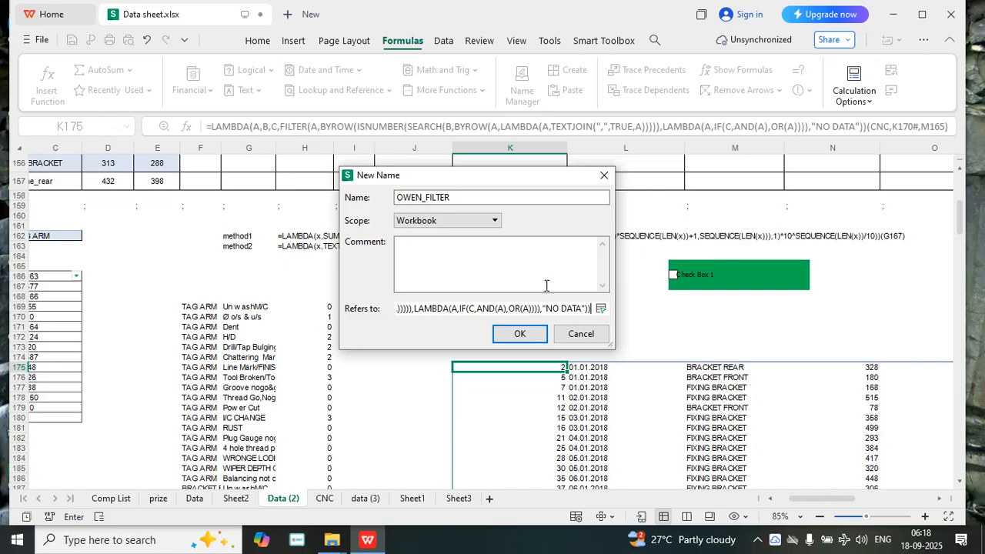
left_click(599, 310)
left_click(605, 194)
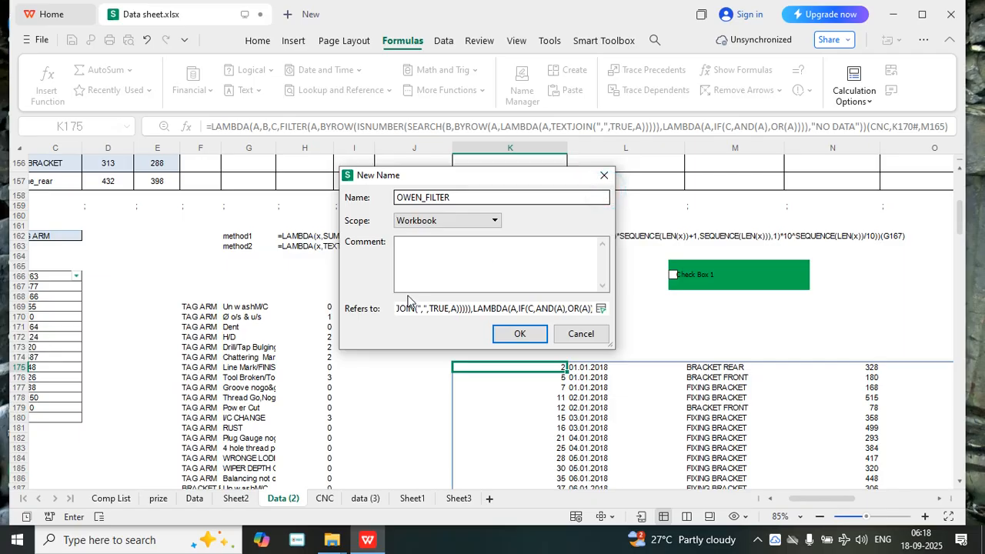
left_click(502, 331)
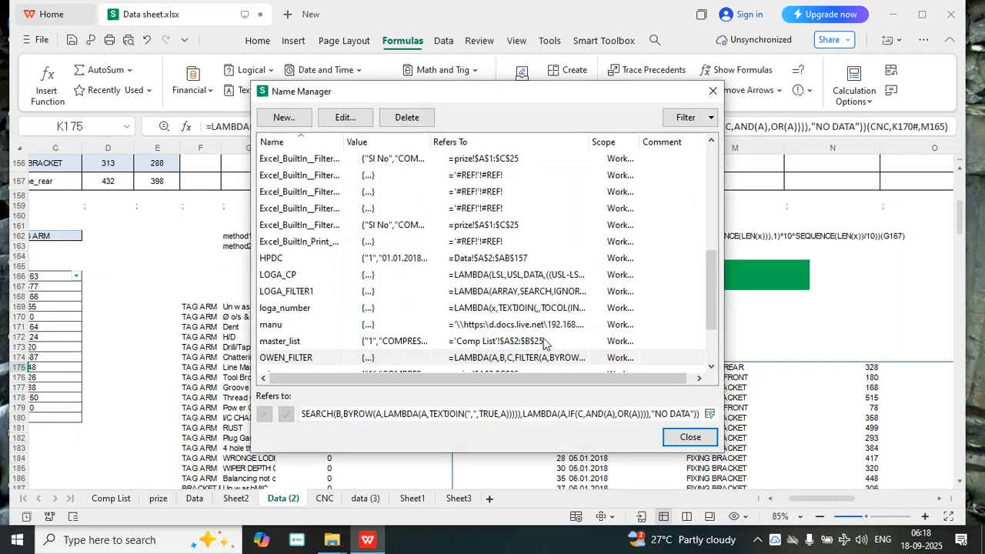
left_click(672, 439)
Clear the formula in K175 and begin a new one there that calls OWEN_FILTER
key("Delete")
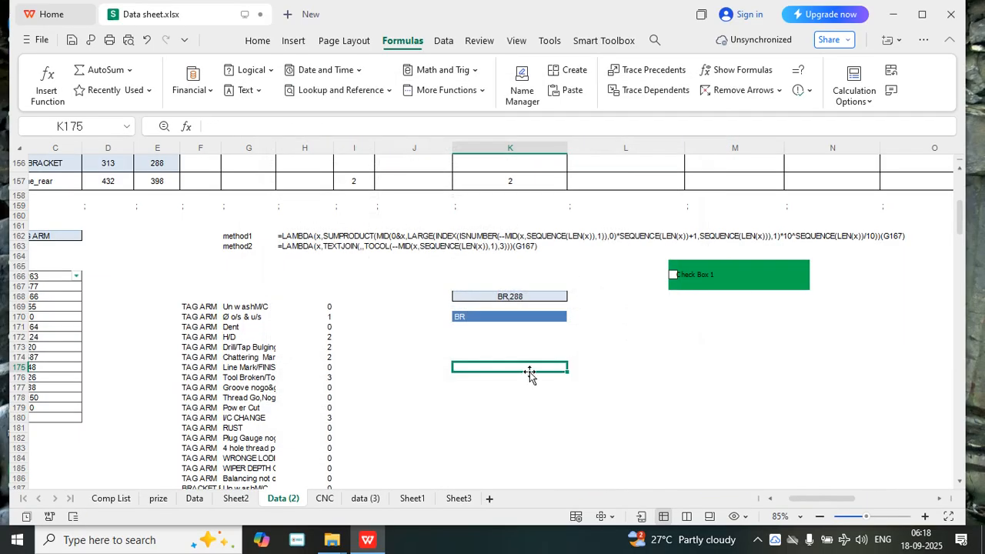
type("=")
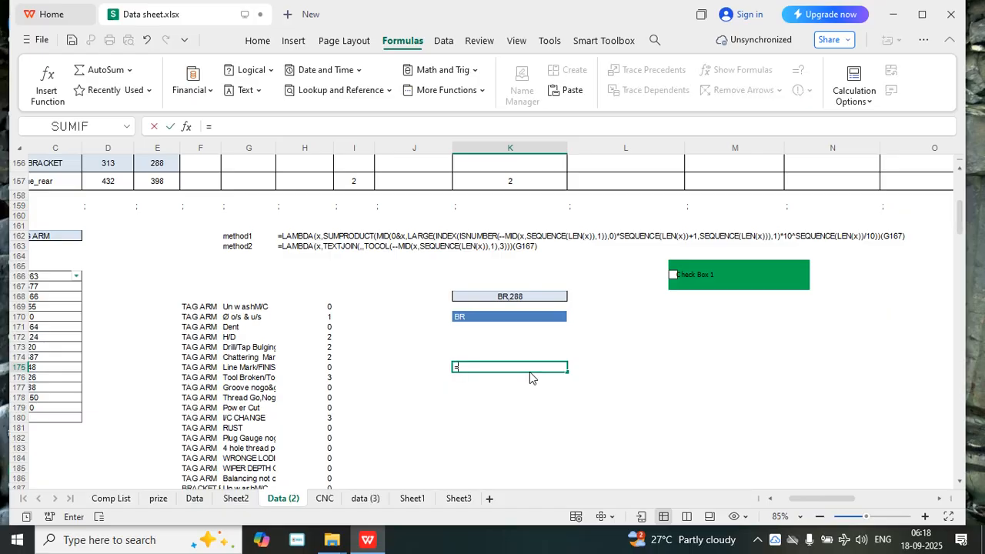
type("OW")
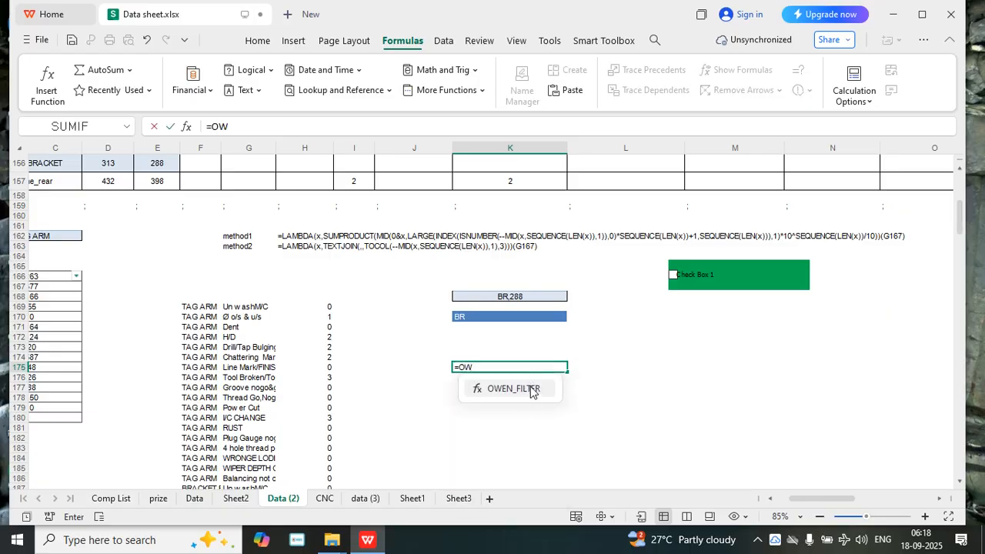
double_click(531, 390)
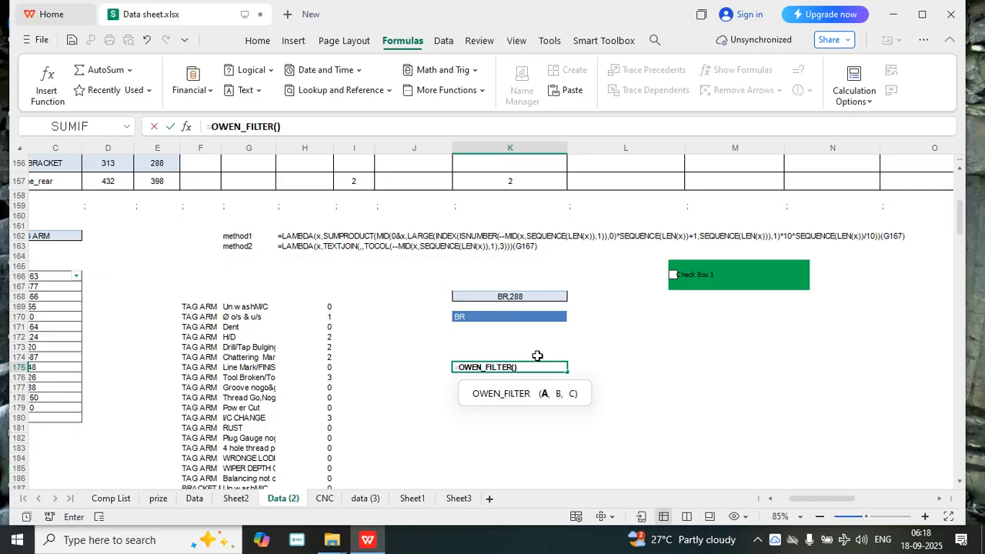
Give OWEN_FILTER the arguments CNC, K170# and M165 in K175 and enter the formula
type("CNC")
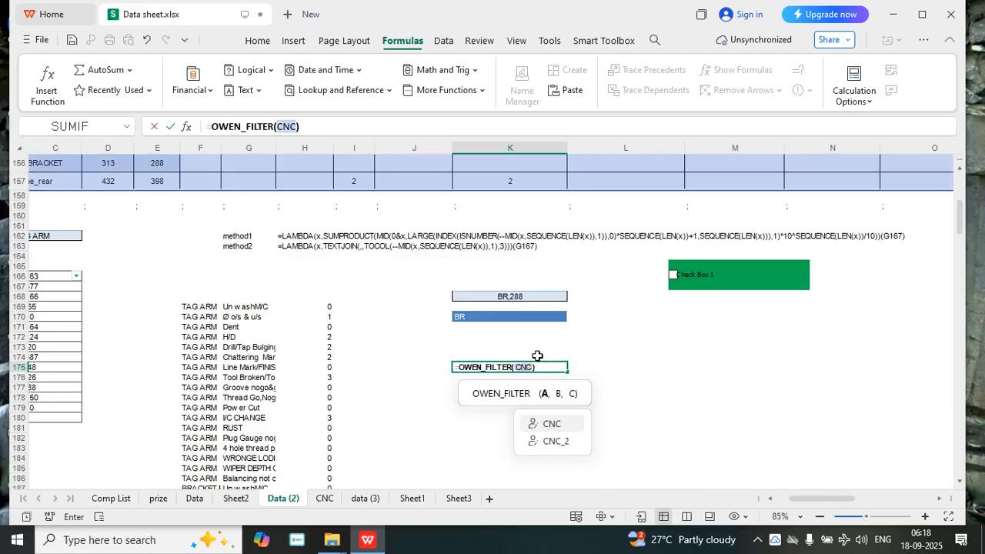
type(",")
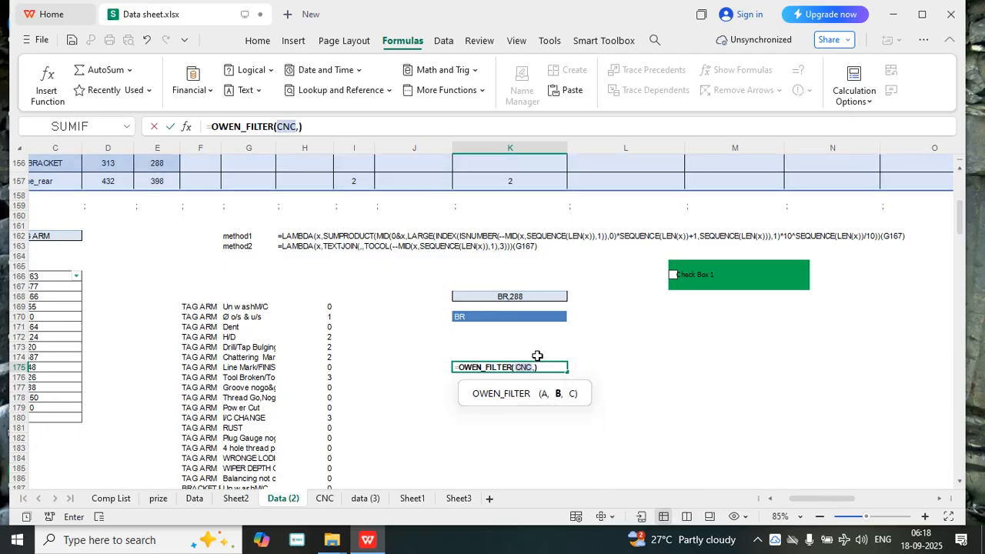
left_click(468, 318)
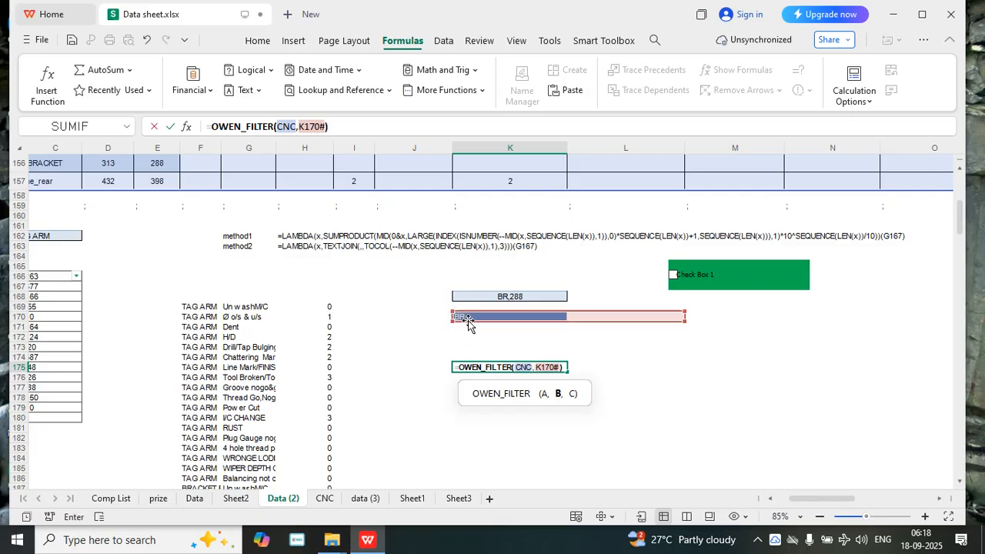
type(",")
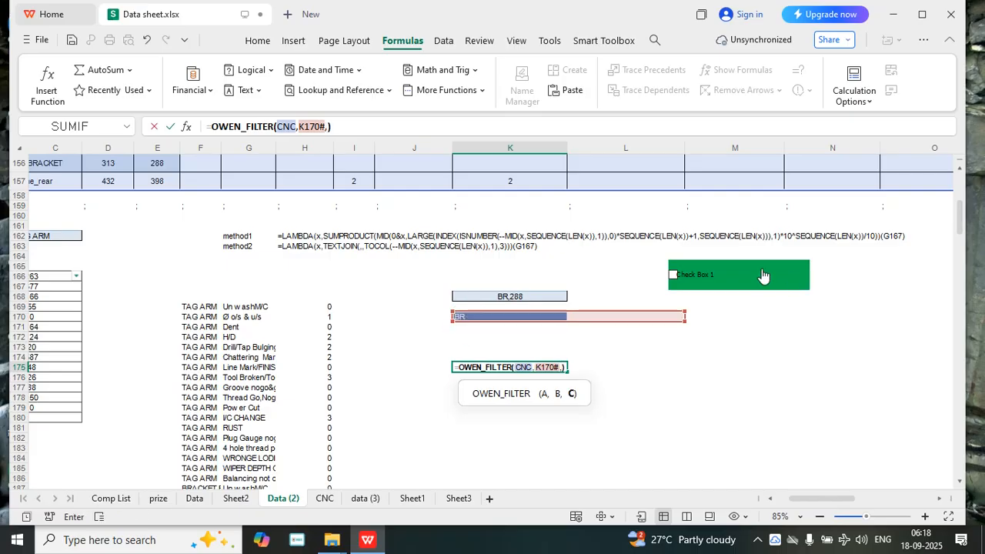
left_click(689, 293)
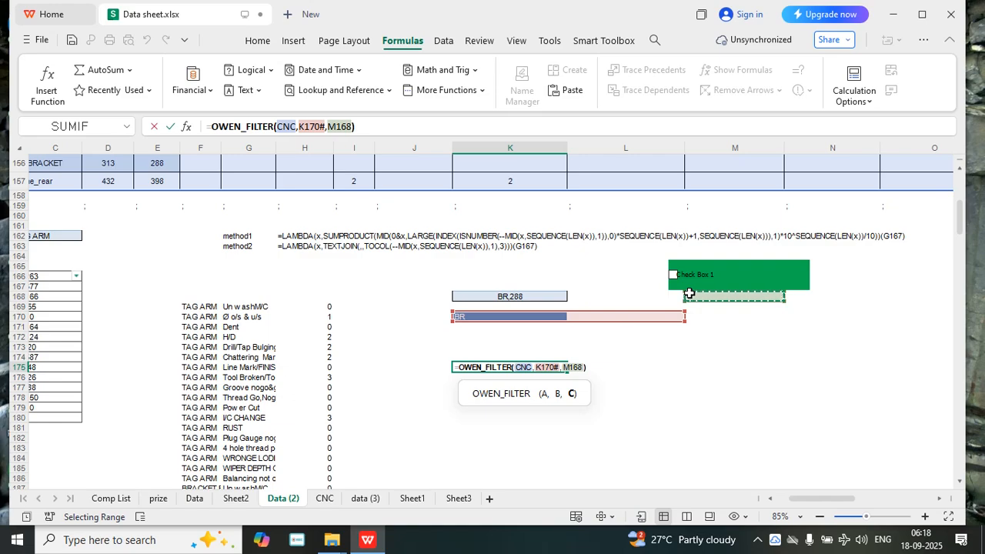
key("BackSpace")
type("5")
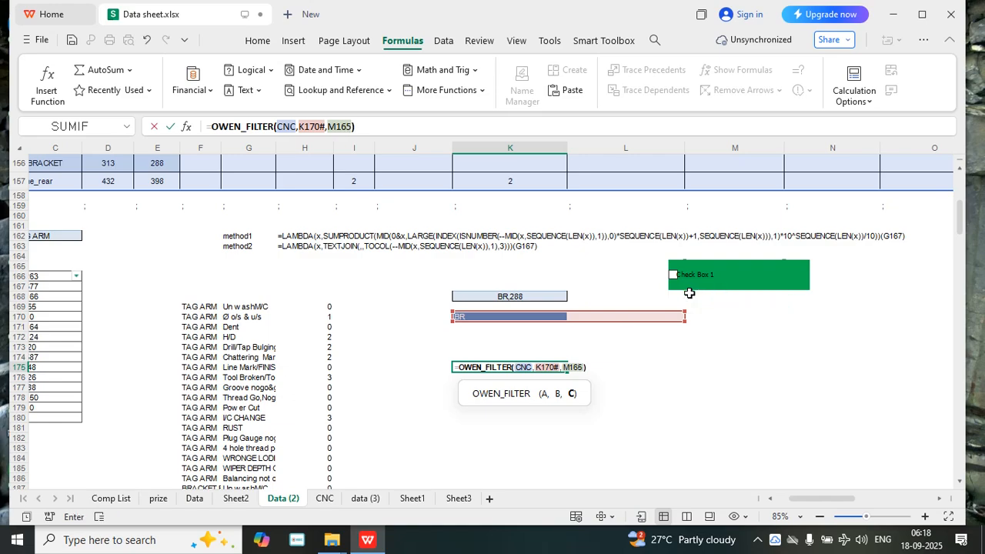
key("Return")
scroll(863, 386, "down", 6)
scroll(864, 386, "down", 8)
scroll(861, 387, "up", 14)
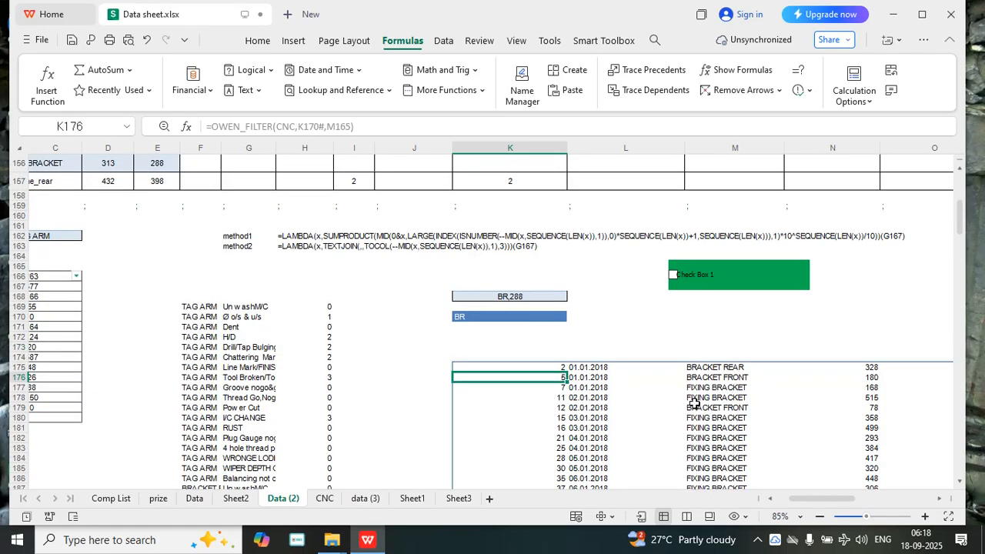